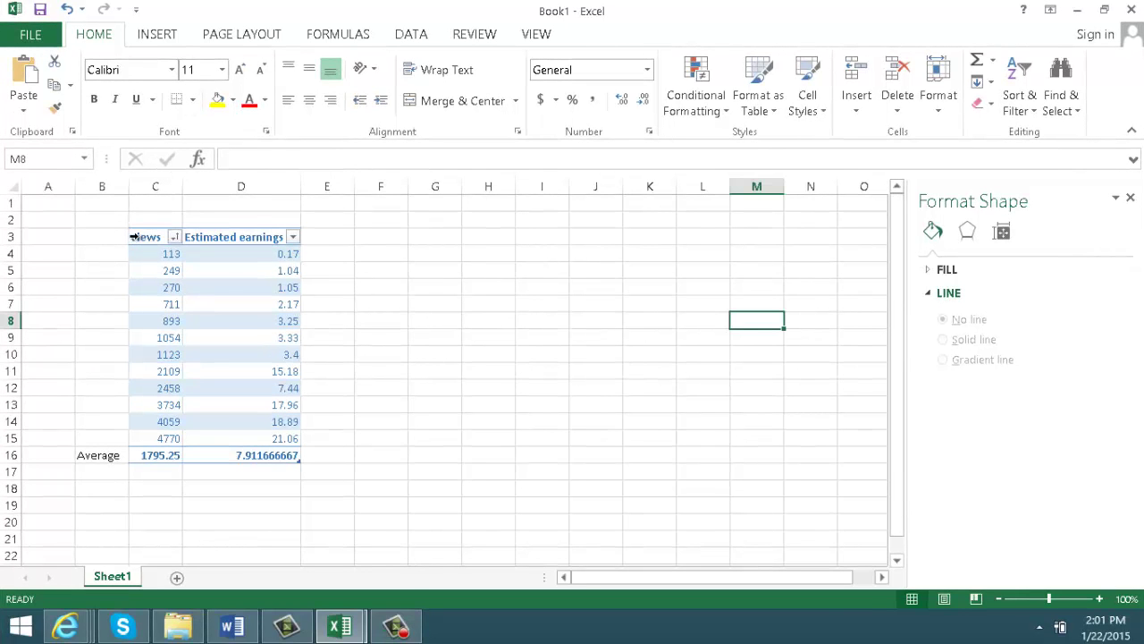
pyautogui.click(132, 236)
pyautogui.click(107, 251)
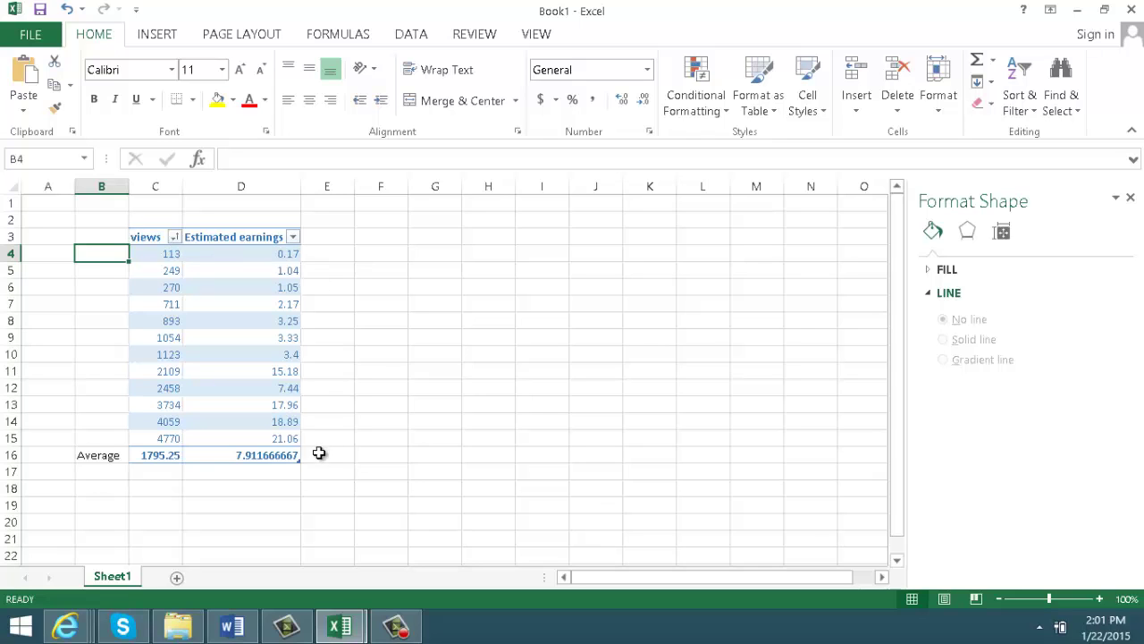
pyautogui.click(290, 468)
pyautogui.moveTo(289, 468); pyautogui.dragTo(274, 439)
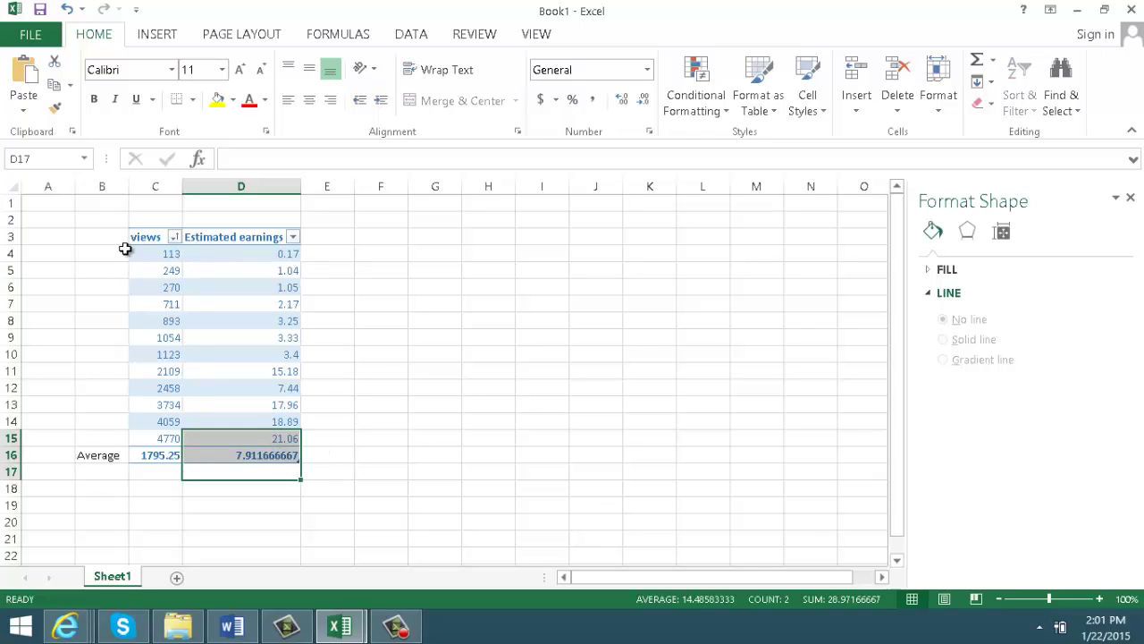
# Step: Insert a scatter chart from the views and Estimated earnings data in C3:D15, leaving out the Average row
pyautogui.moveTo(131, 236); pyautogui.dragTo(183, 438)
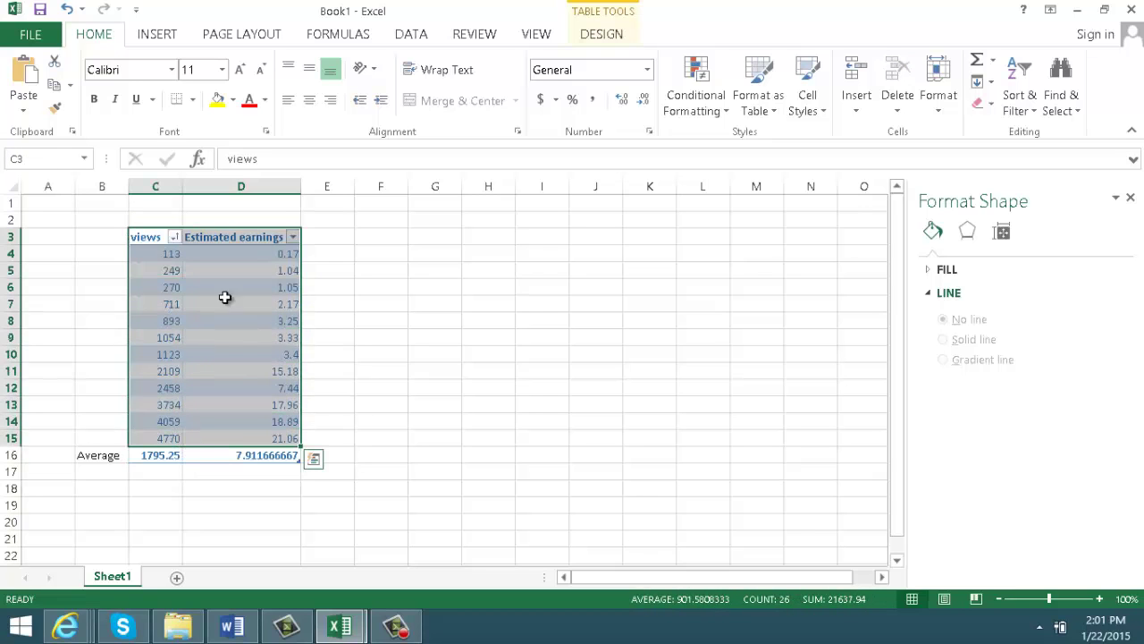
pyautogui.click(150, 34)
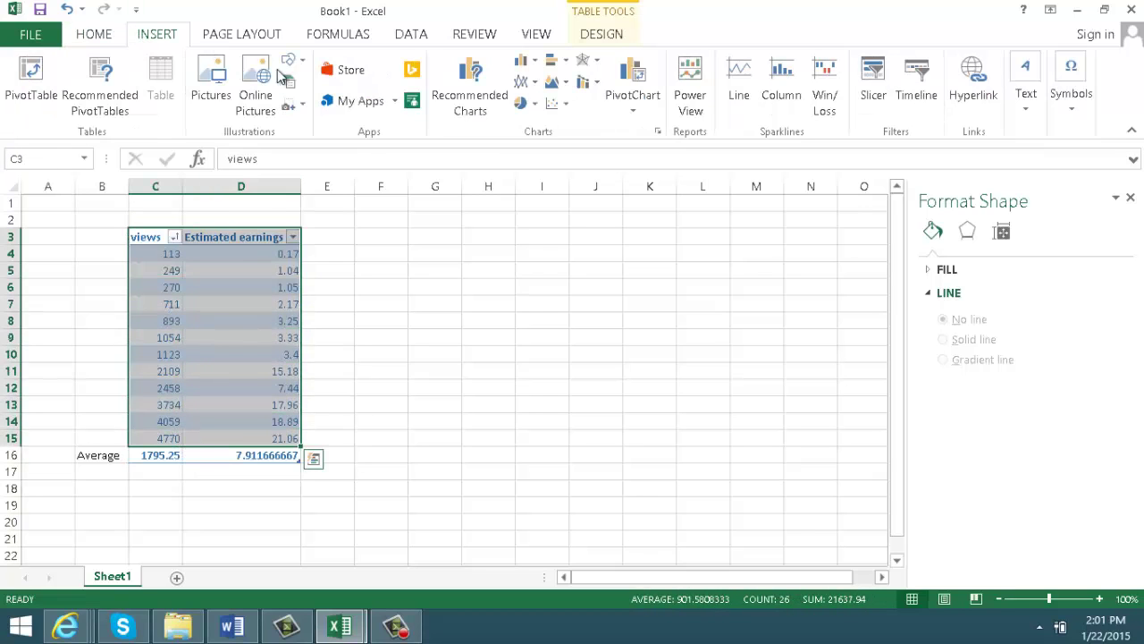
pyautogui.click(562, 107)
pyautogui.click(572, 161)
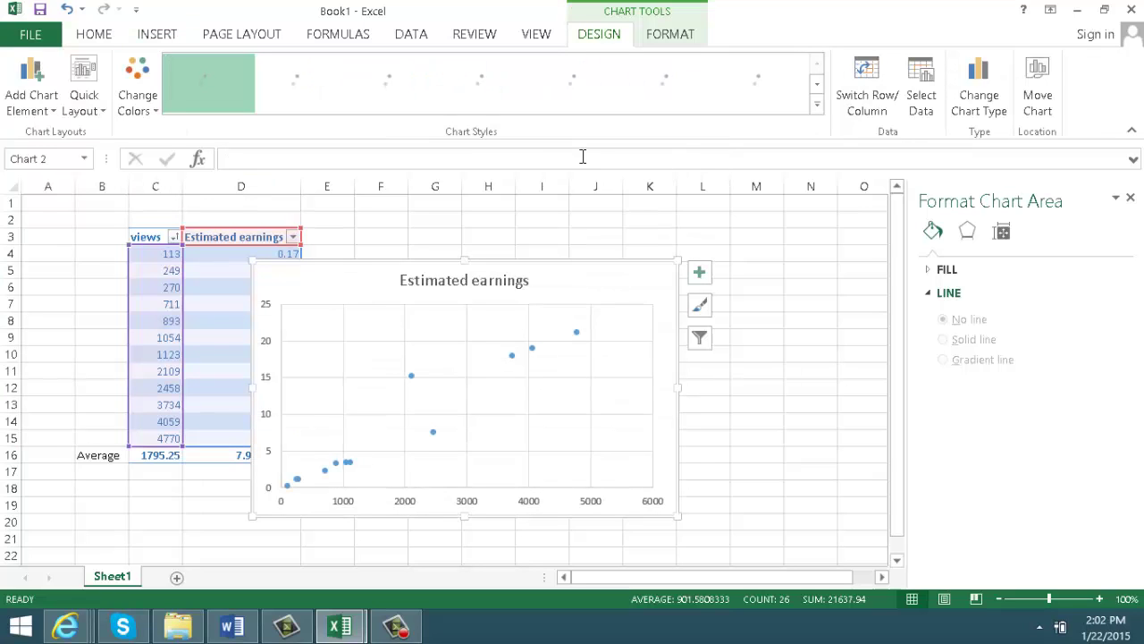
# Step: Move the scatter chart beside the table so it no longer covers the data, and deselect it
pyautogui.click(593, 221)
pyautogui.moveTo(558, 271); pyautogui.dragTo(677, 247)
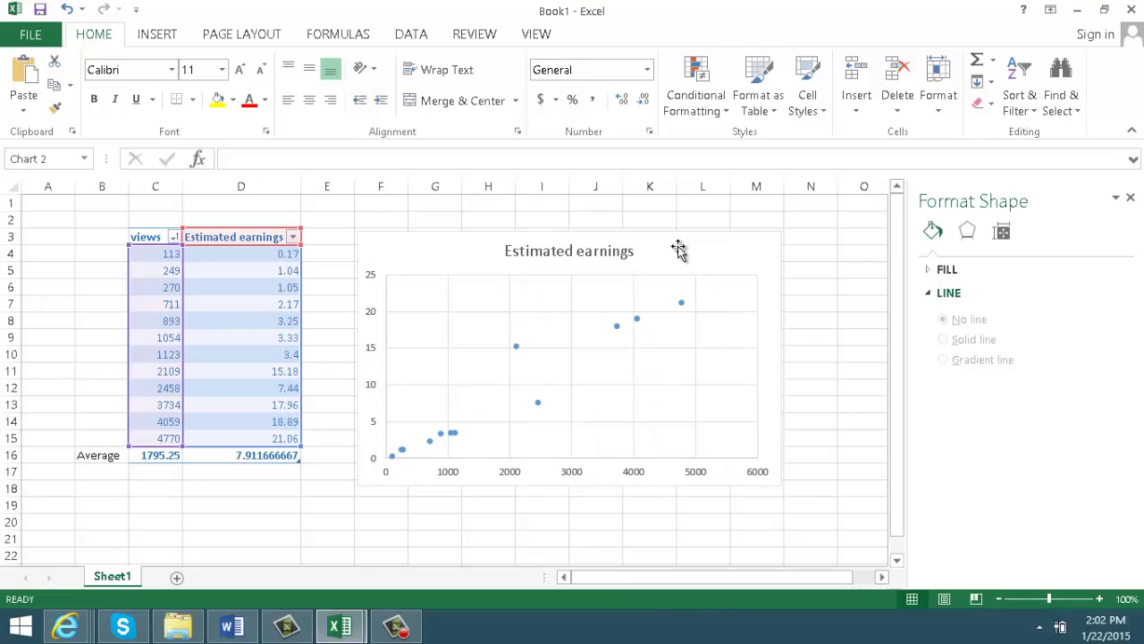
pyautogui.click(874, 307)
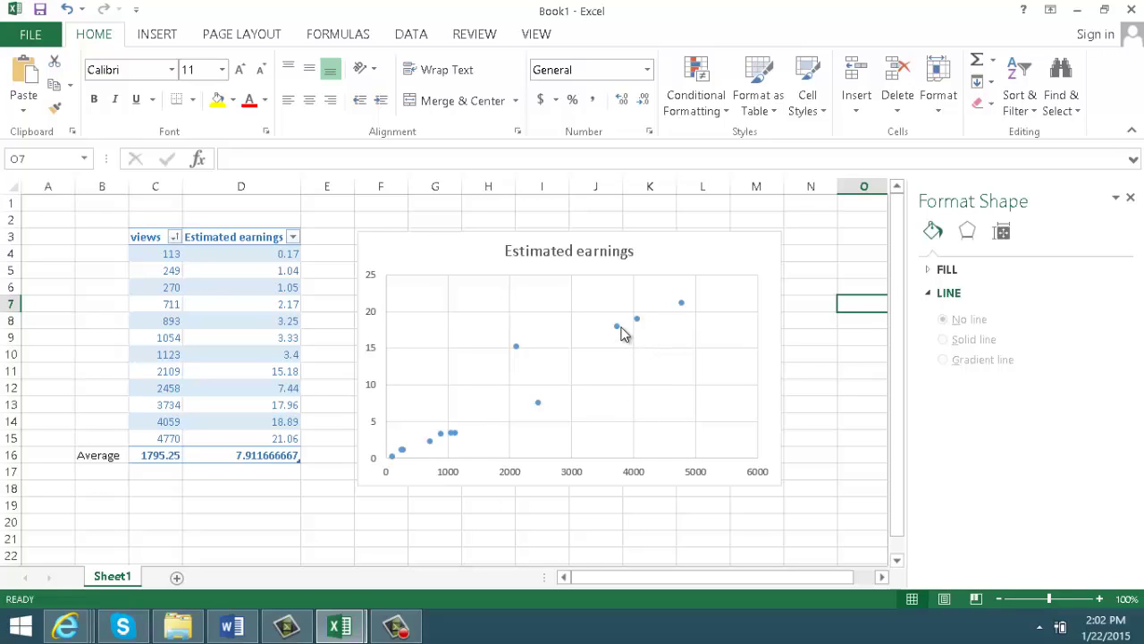
# Step: Inspect the views and earnings values of the data point just below 4000 views in the scatter chart
pyautogui.moveTo(623, 333)
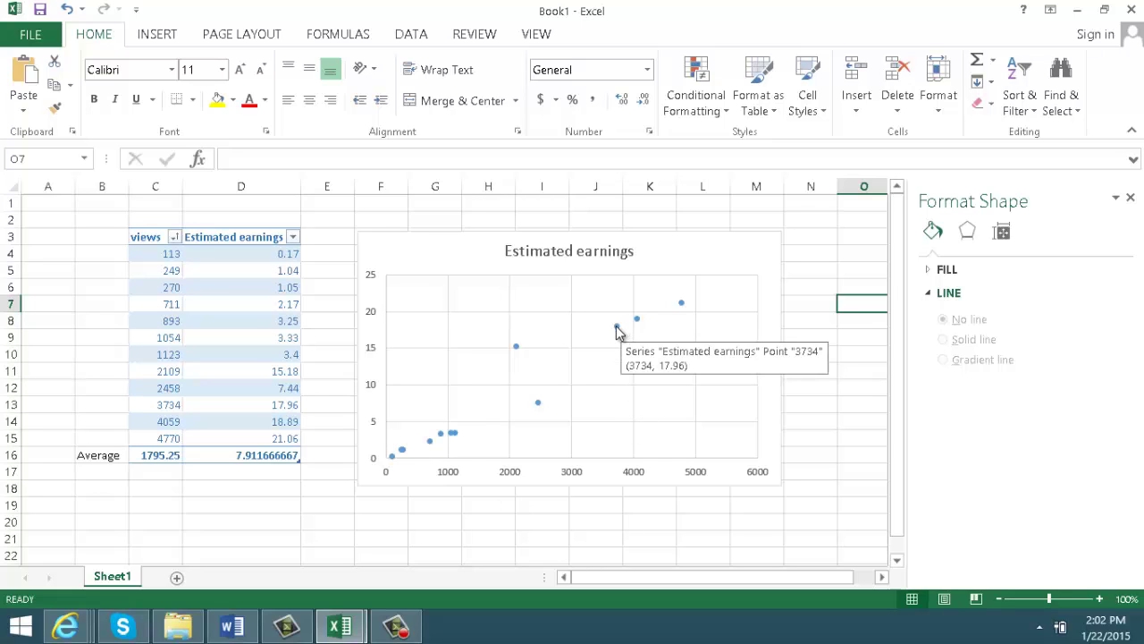
pyautogui.click(617, 328)
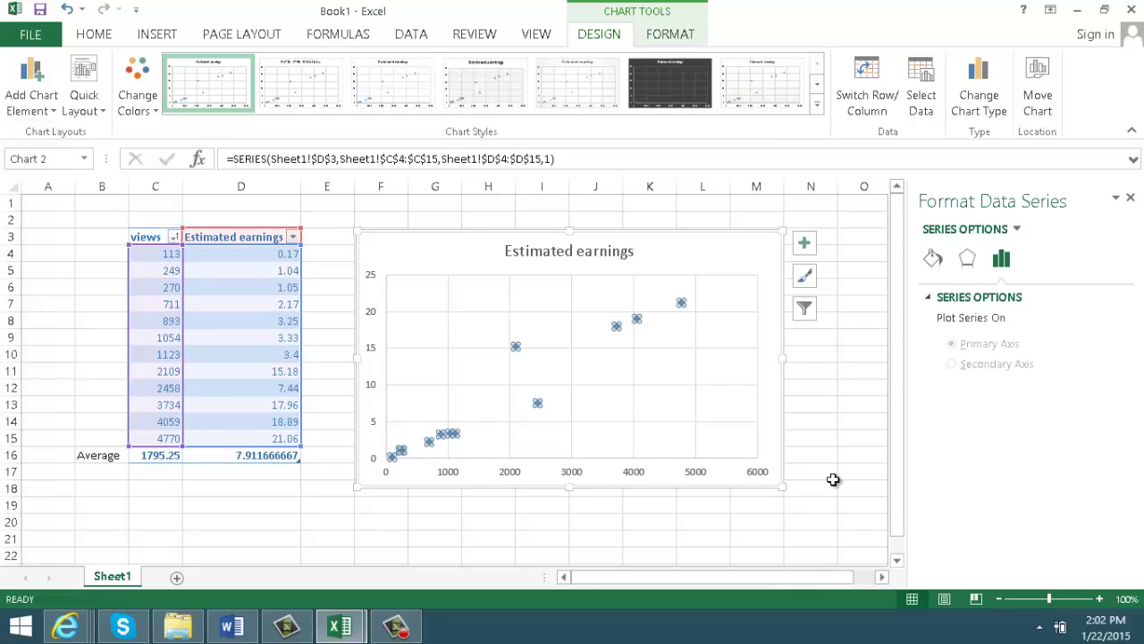
pyautogui.click(811, 537)
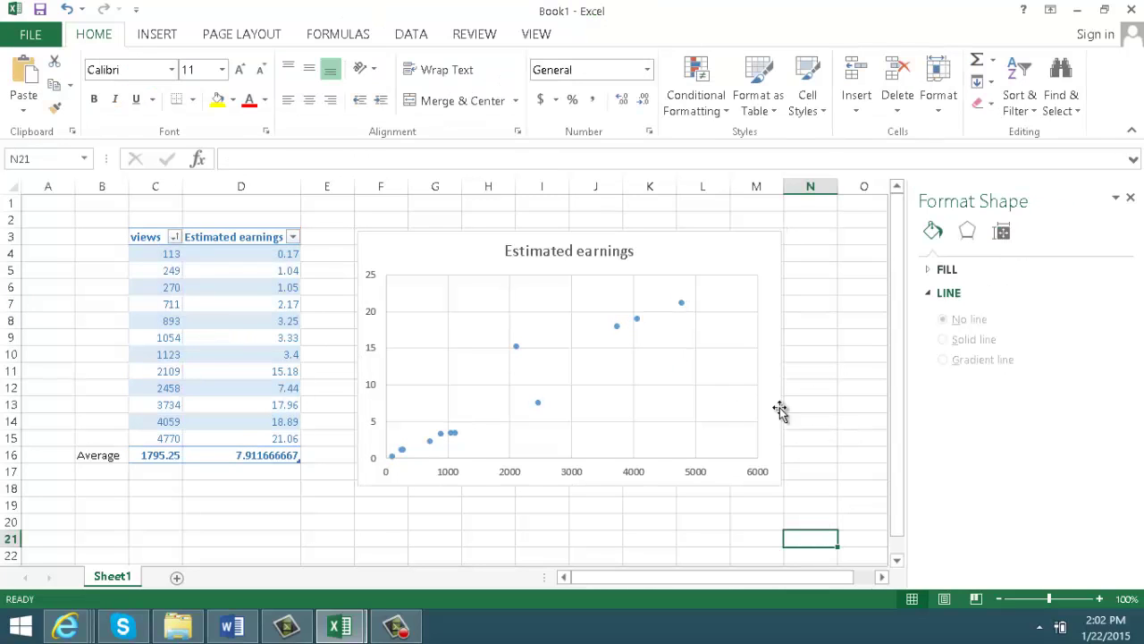
# Step: Shift the plot area slightly upward within the chart so that it overlaps the chart title
pyautogui.click(736, 264)
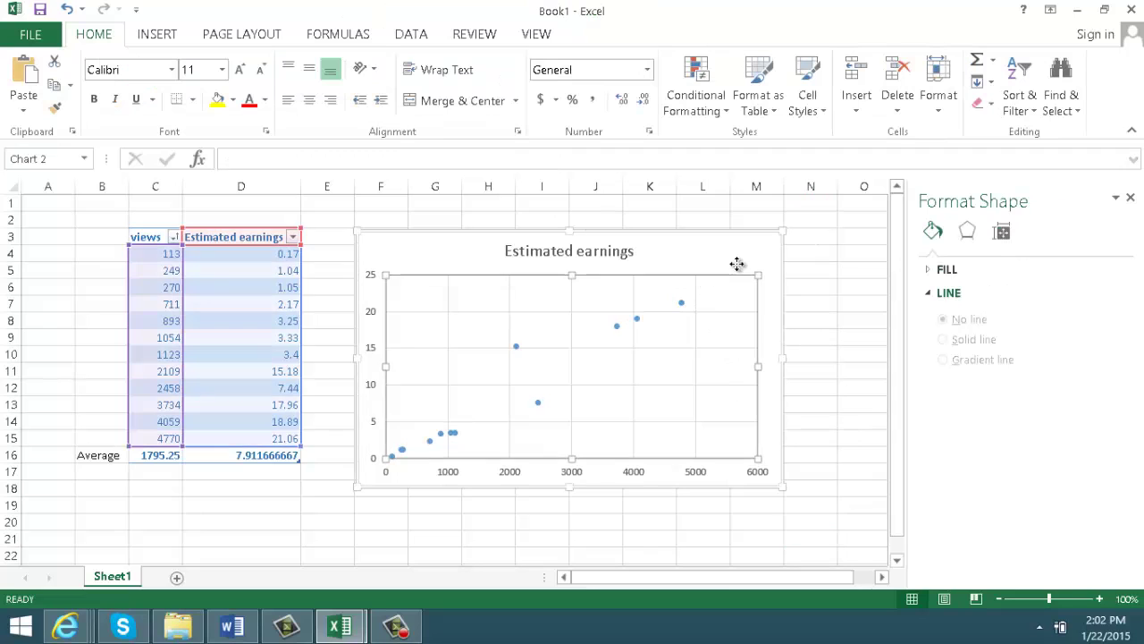
pyautogui.moveTo(736, 279); pyautogui.dragTo(743, 253)
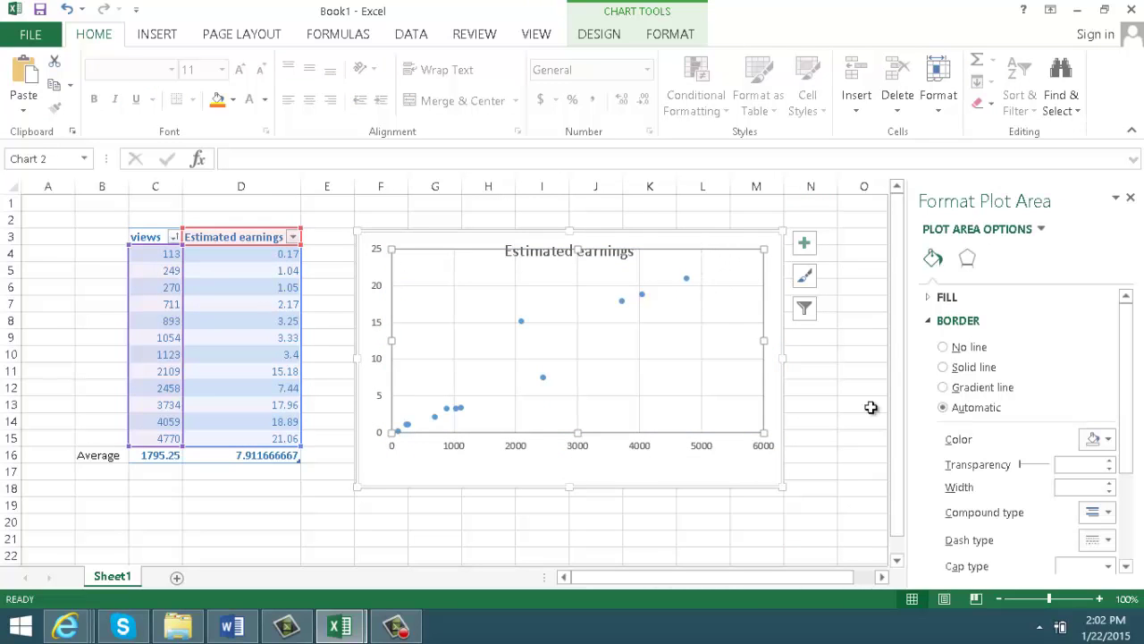
pyautogui.click(856, 468)
pyautogui.hotkey('ctrl', 'z')
pyautogui.hotkey('ctrl', 'z')
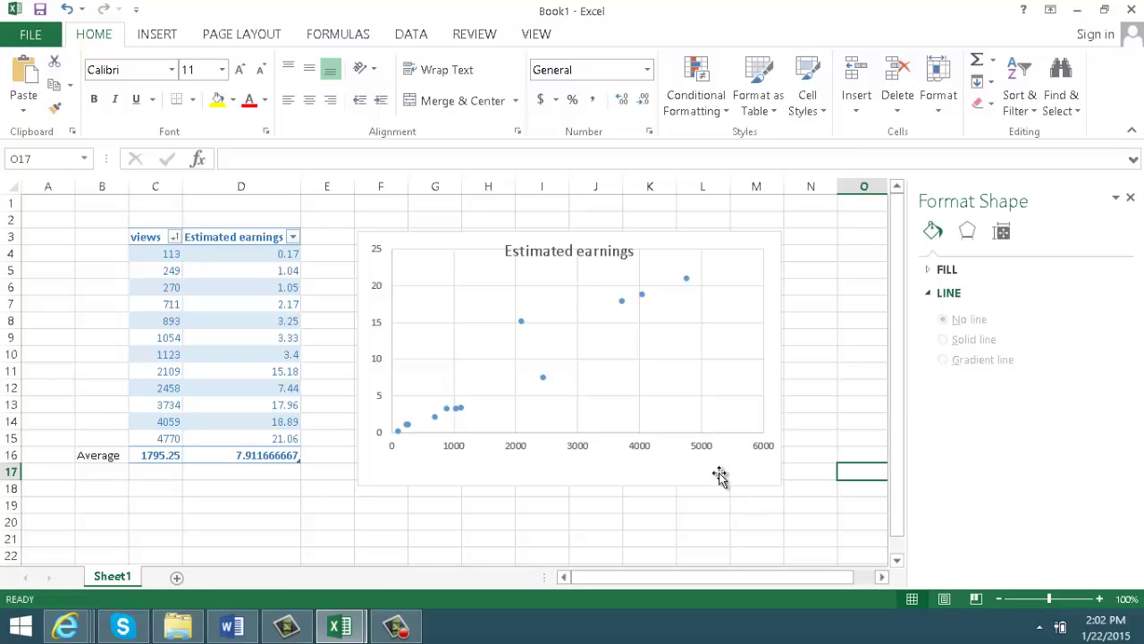
# Step: Add a linear trendline to the Estimated earnings scatter chart
pyautogui.click(741, 261)
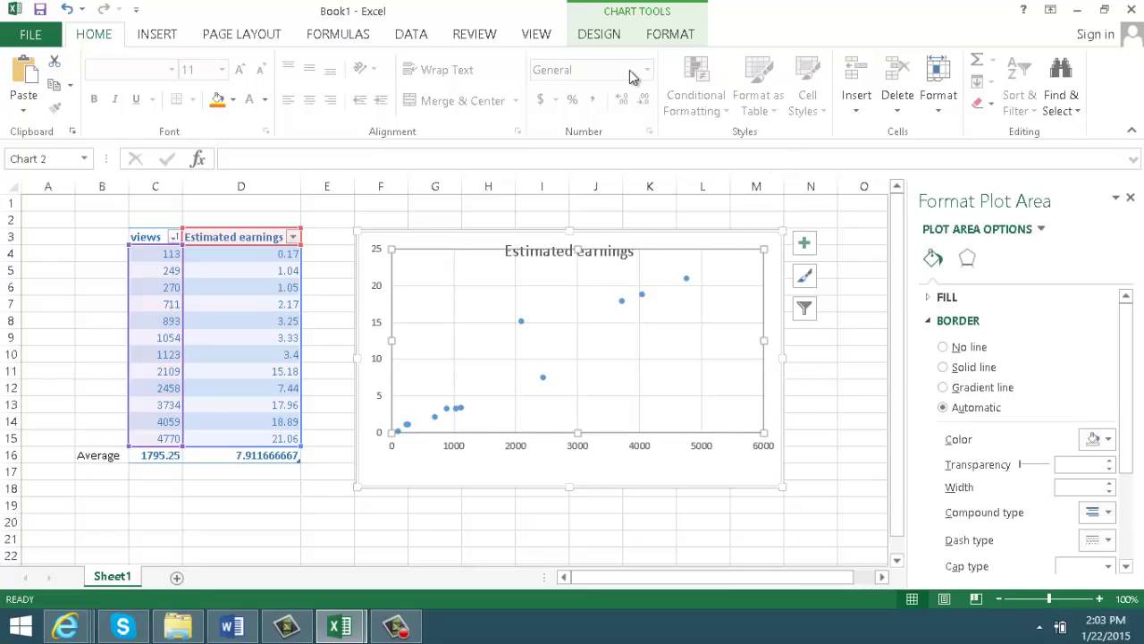
pyautogui.click(606, 38)
pyautogui.click(54, 116)
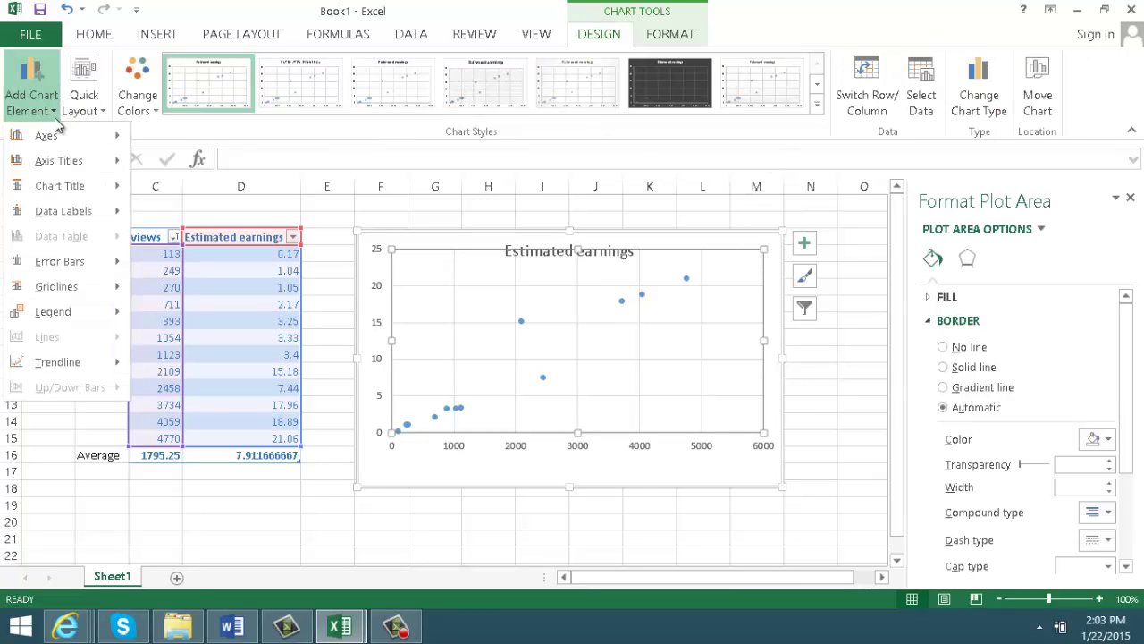
pyautogui.moveTo(87, 374)
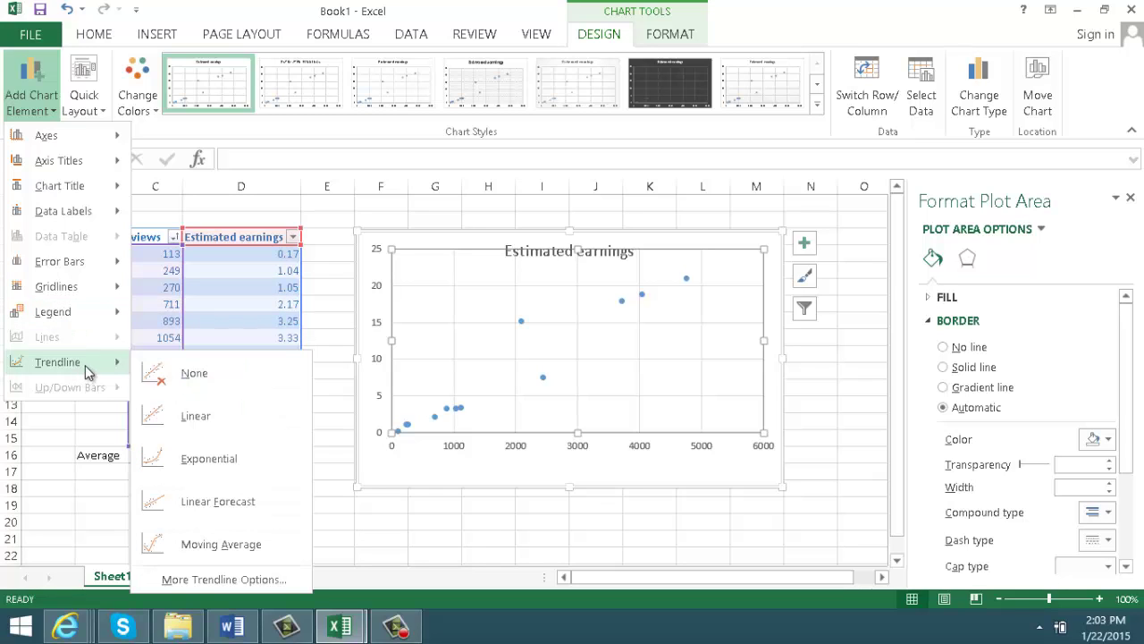
pyautogui.click(198, 433)
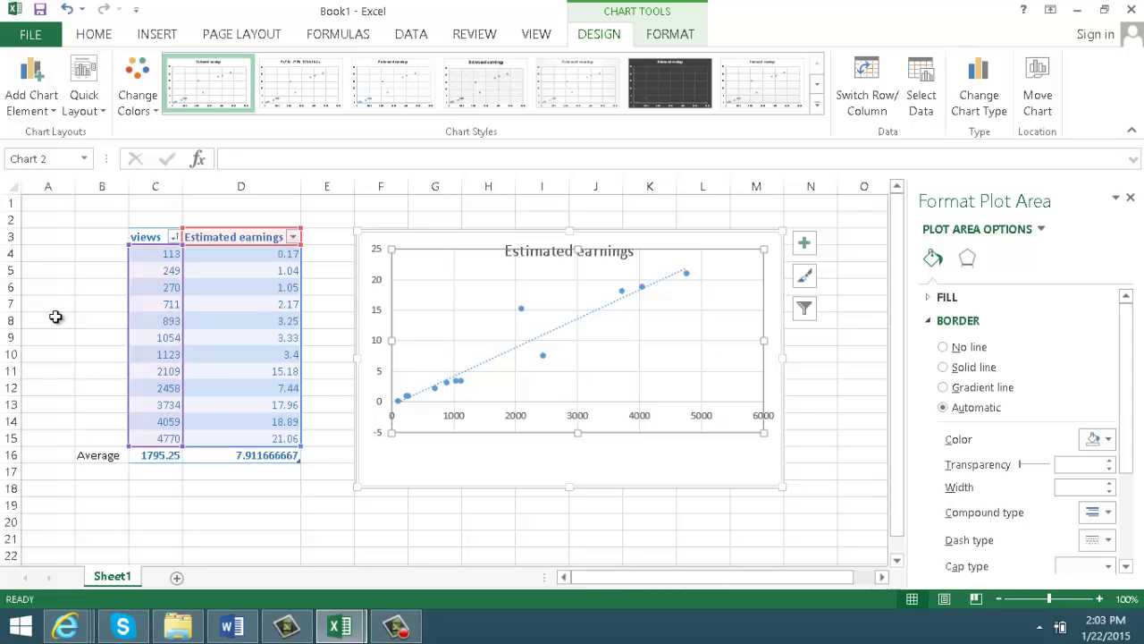
# Step: Remove the horizontal and vertical major gridlines from the scatter chart
pyautogui.click(53, 113)
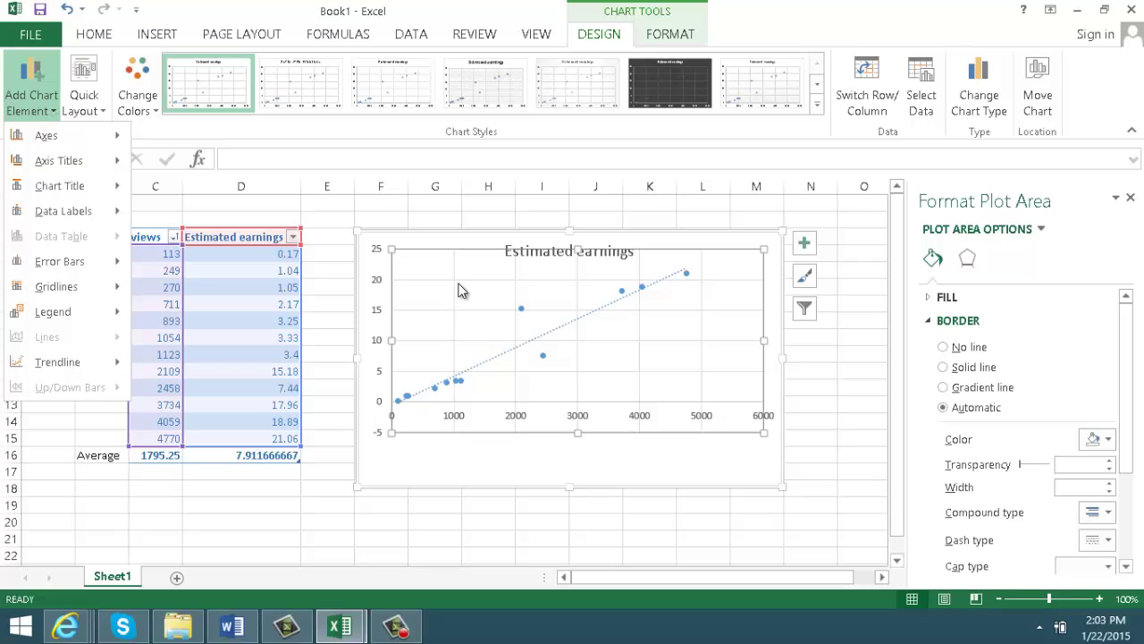
pyautogui.moveTo(1126, 413); pyautogui.dragTo(1137, 487)
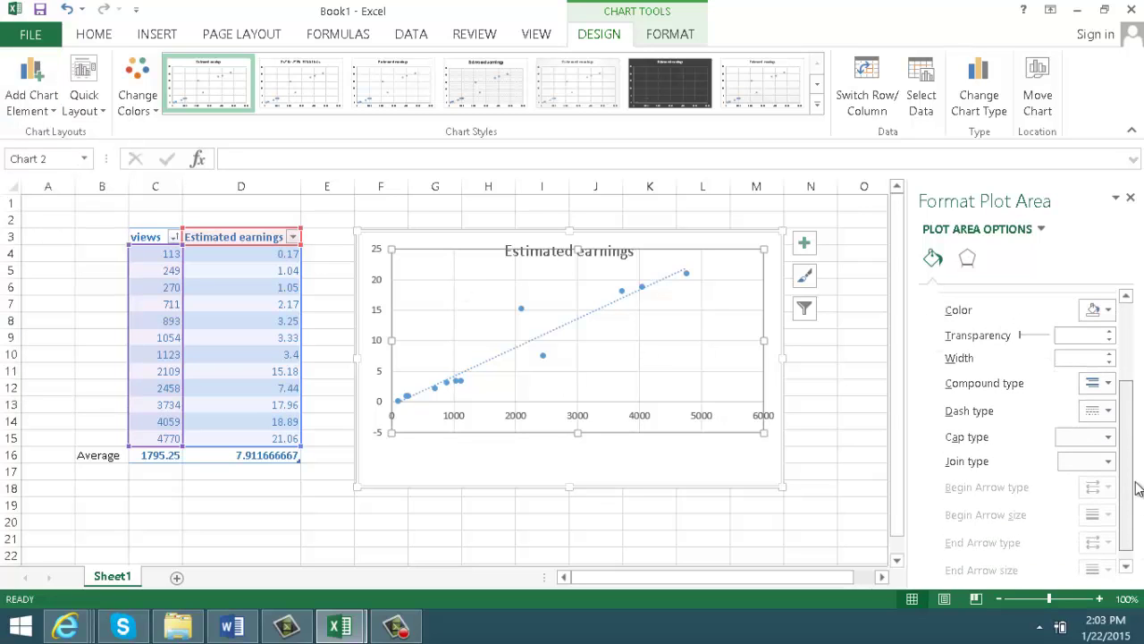
pyautogui.click(741, 253)
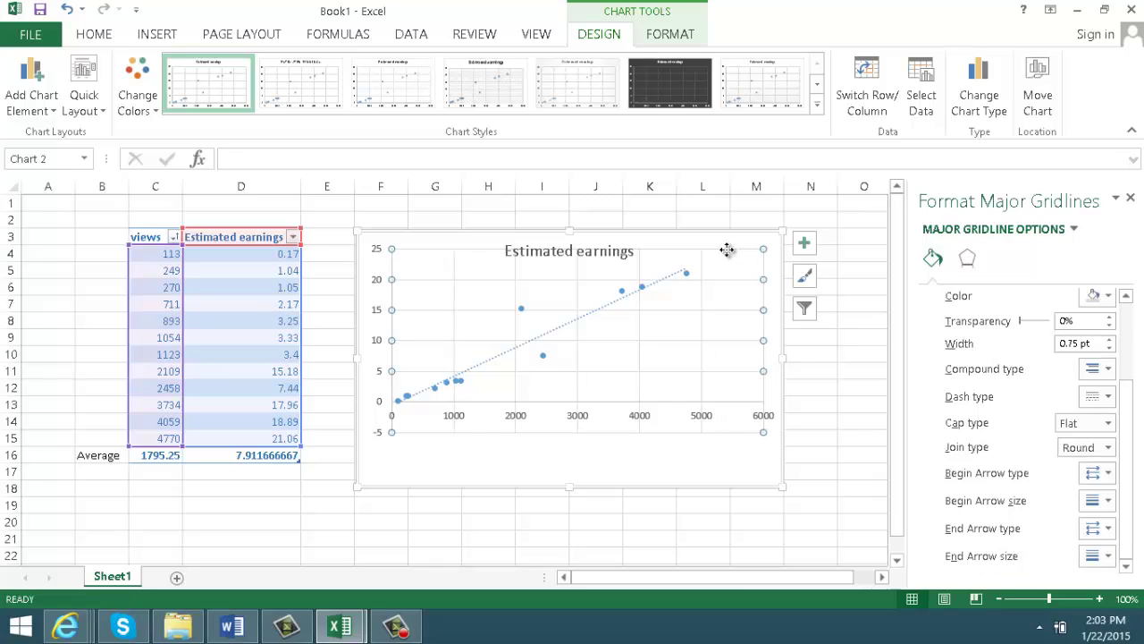
pyautogui.click(728, 254)
pyautogui.click(740, 281)
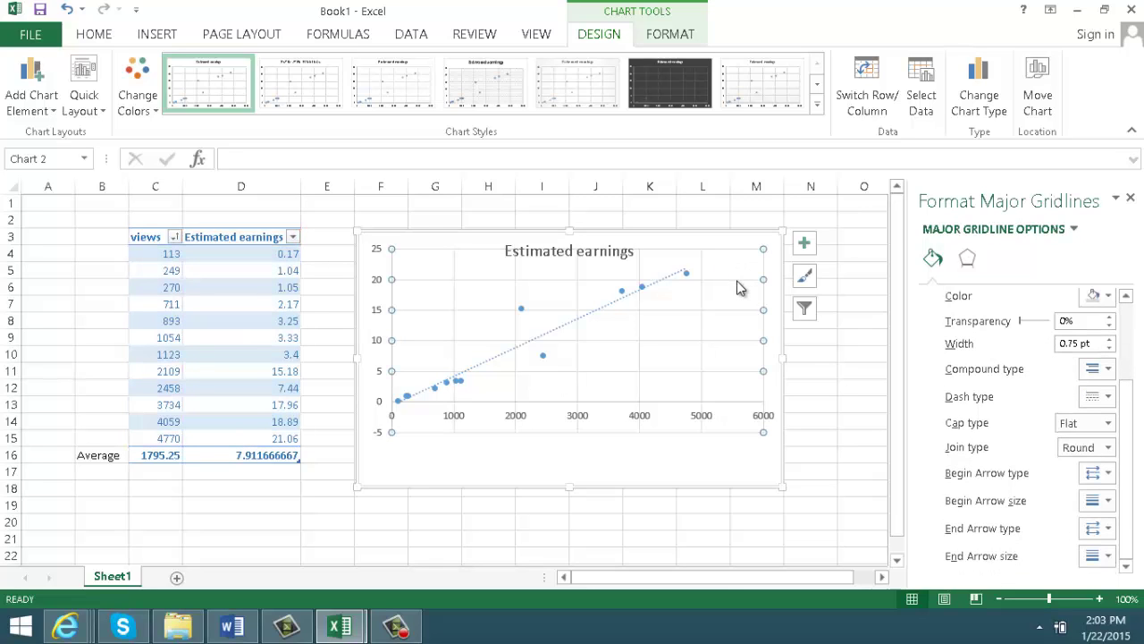
pyautogui.click(738, 283)
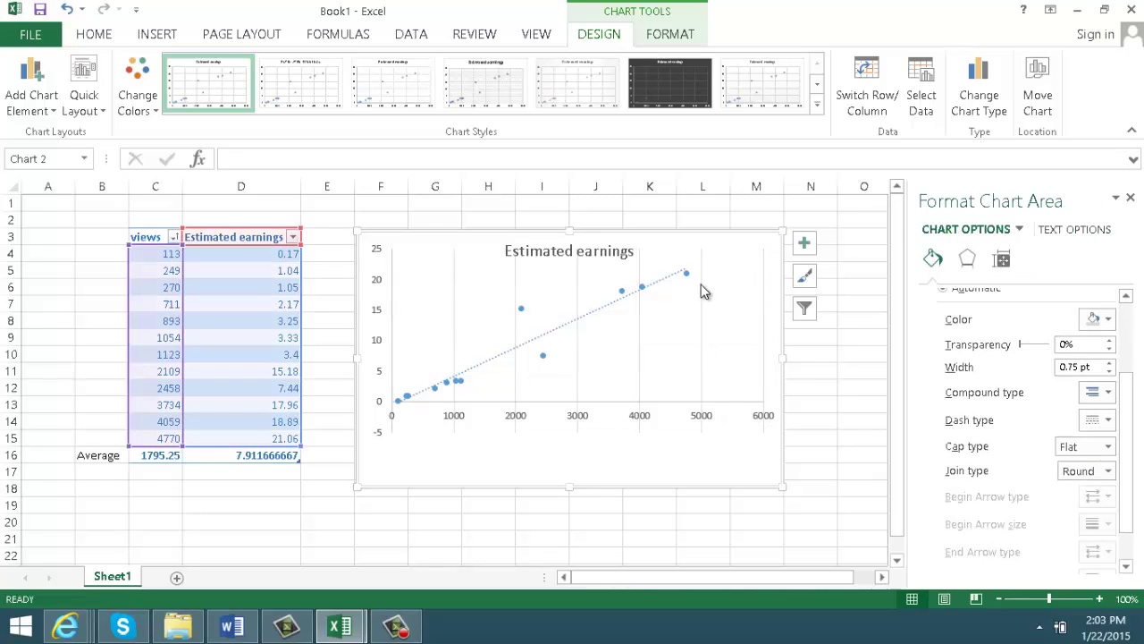
pyautogui.click(703, 291)
pyautogui.click(726, 289)
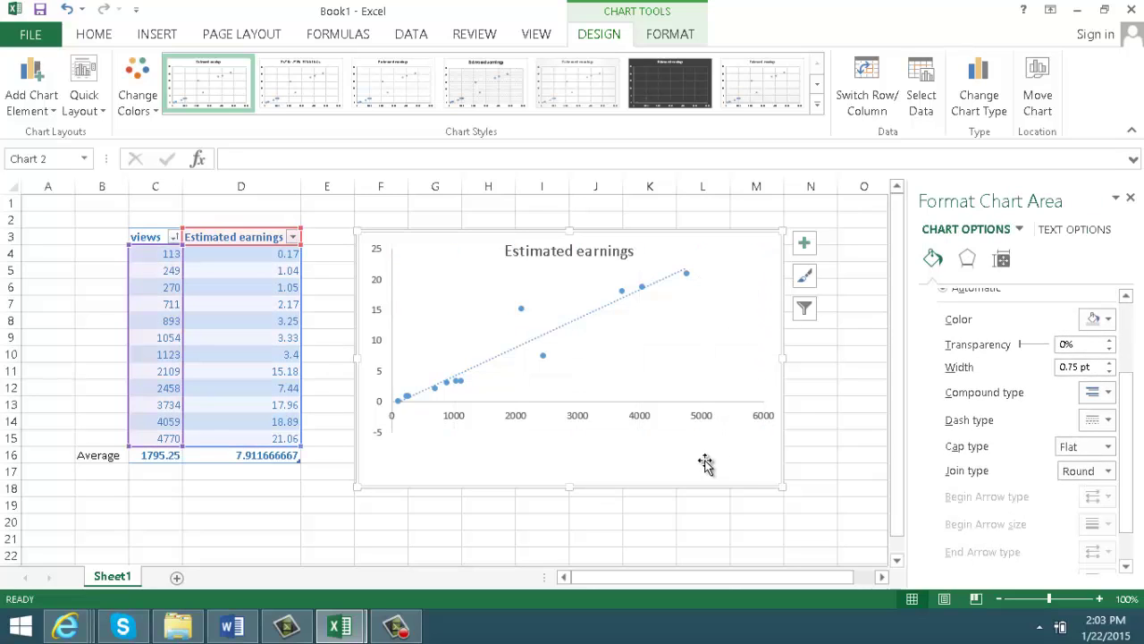
# Step: Add another linear trendline through the extended trendline options and set its intercept to 0.0
pyautogui.click(32, 98)
pyautogui.moveTo(56, 361)
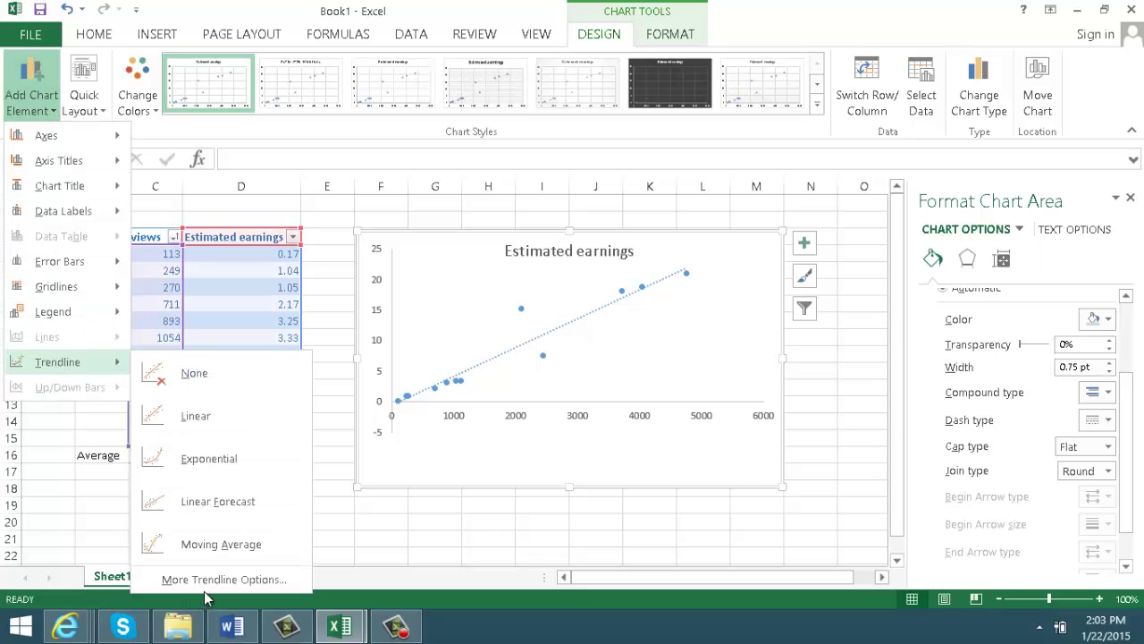
pyautogui.click(214, 583)
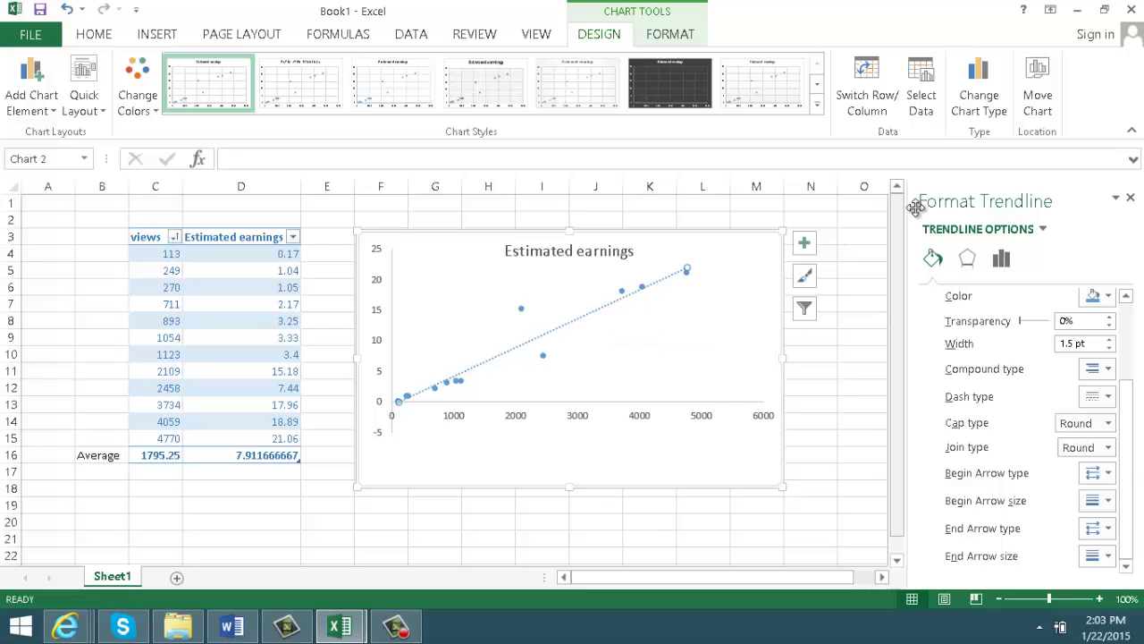
pyautogui.click(11, 99)
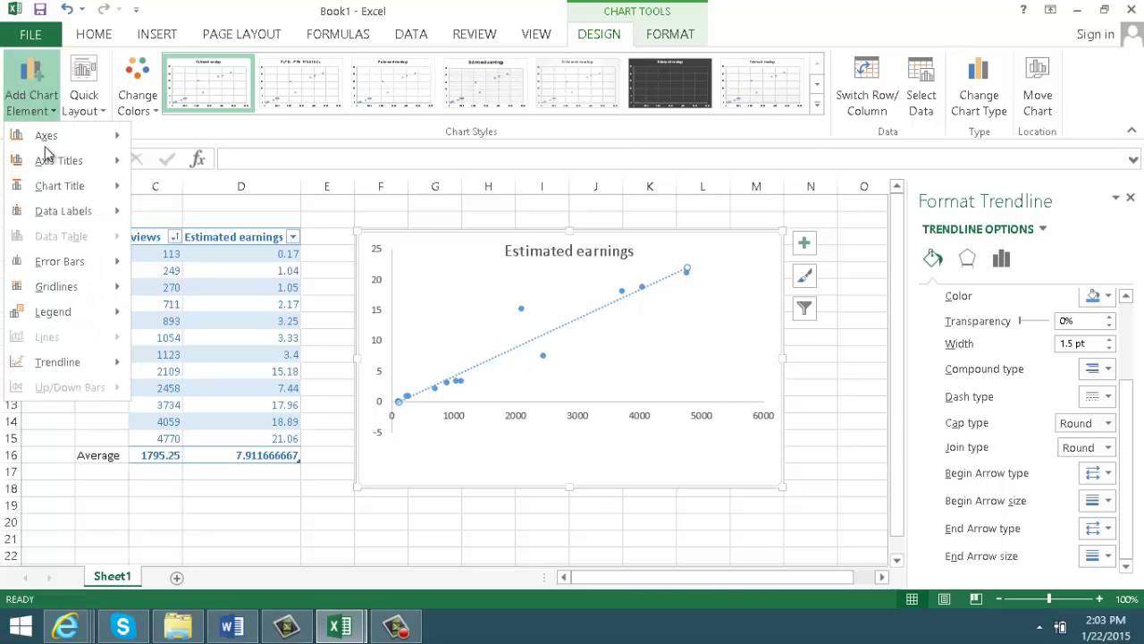
pyautogui.moveTo(90, 361)
pyautogui.click(224, 581)
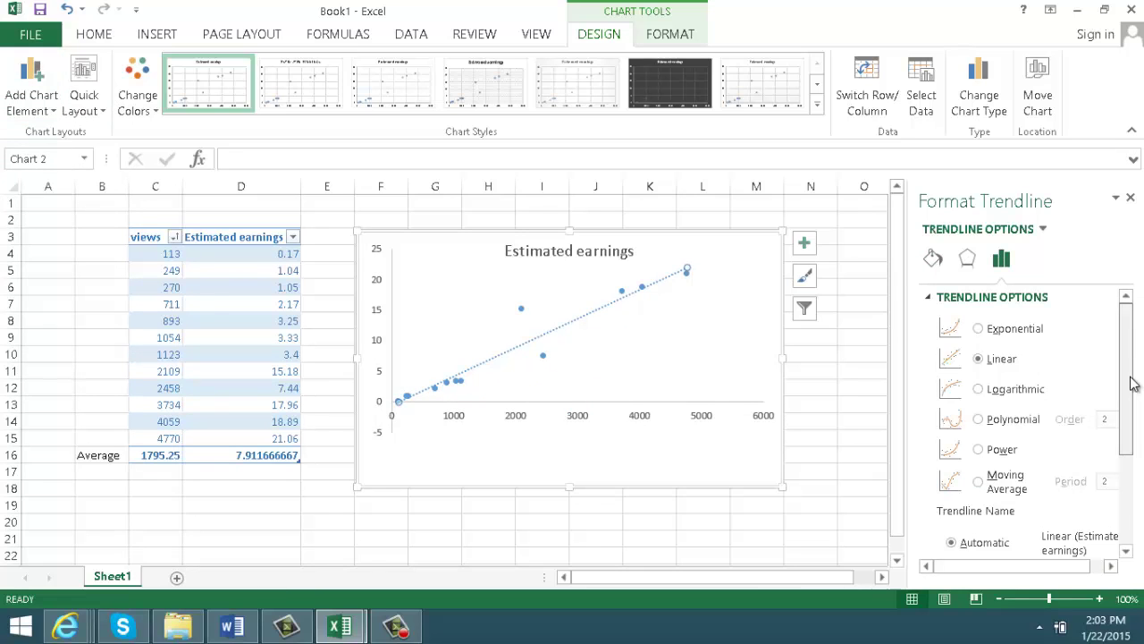
pyautogui.moveTo(1128, 380); pyautogui.dragTo(1134, 478)
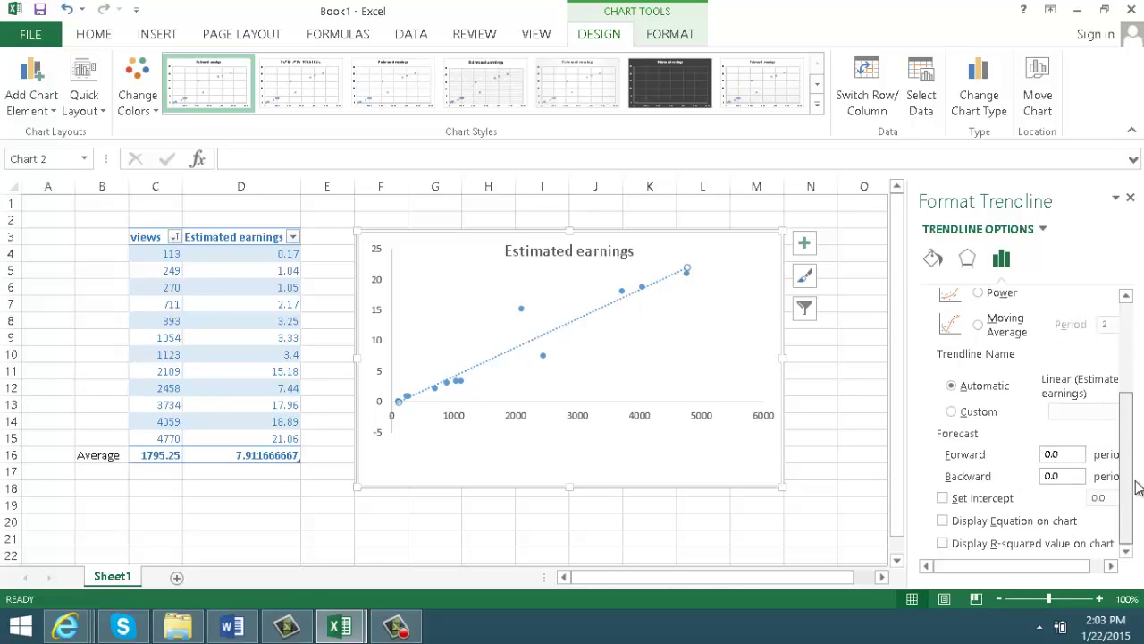
pyautogui.click(943, 498)
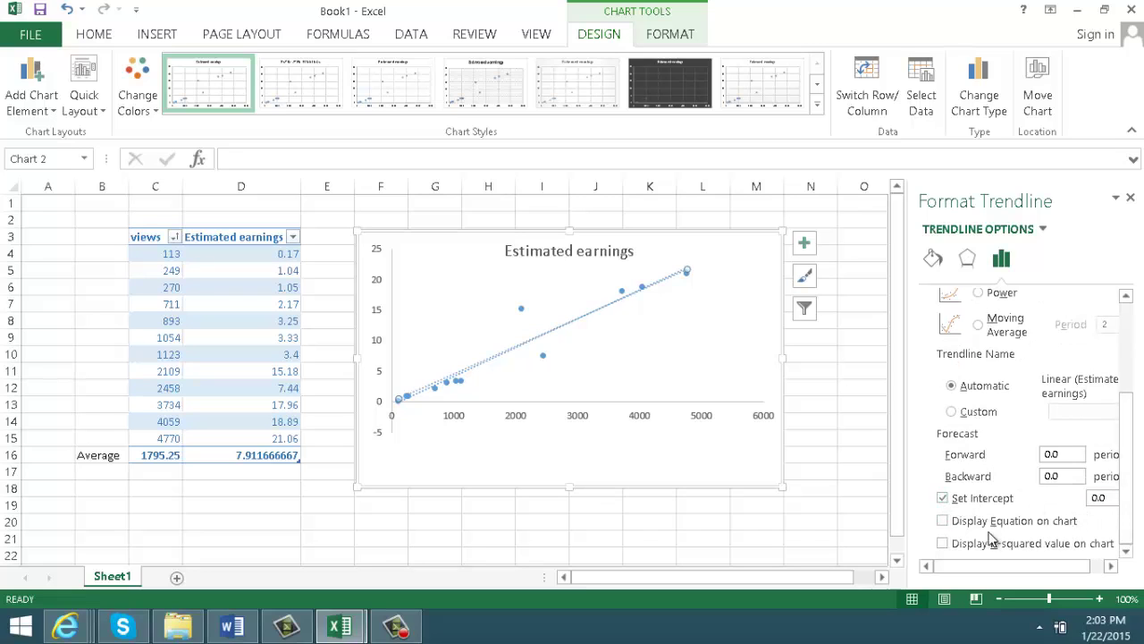
# Step: Display the trendline's equation and R-squared value on the chart, and move their label clear of the data points
pyautogui.click(944, 545)
pyautogui.moveTo(658, 265); pyautogui.dragTo(734, 300)
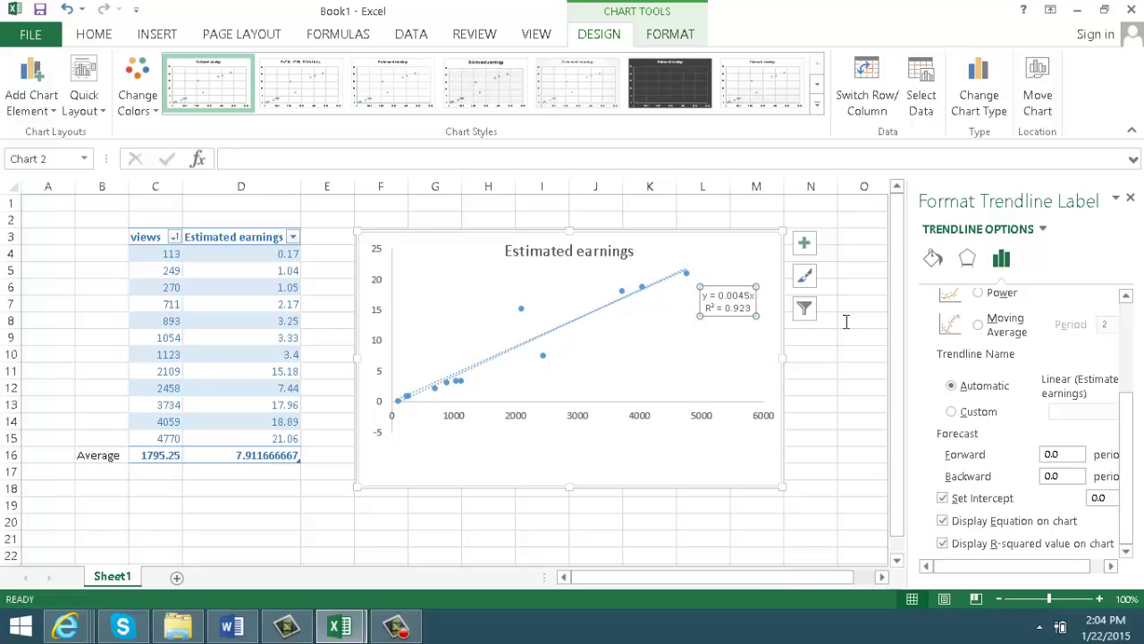
pyautogui.click(846, 321)
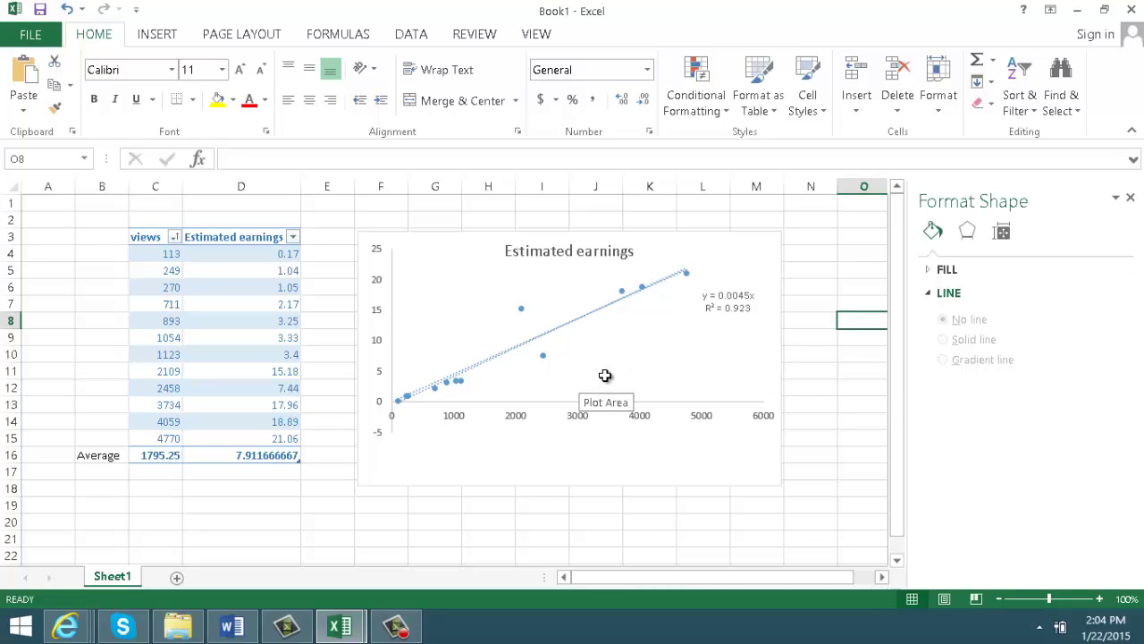
# Step: Close the Format Shape pane to widen the worksheet area
pyautogui.scroll(-9, 610, 376)
pyautogui.scroll(9, 611, 378)
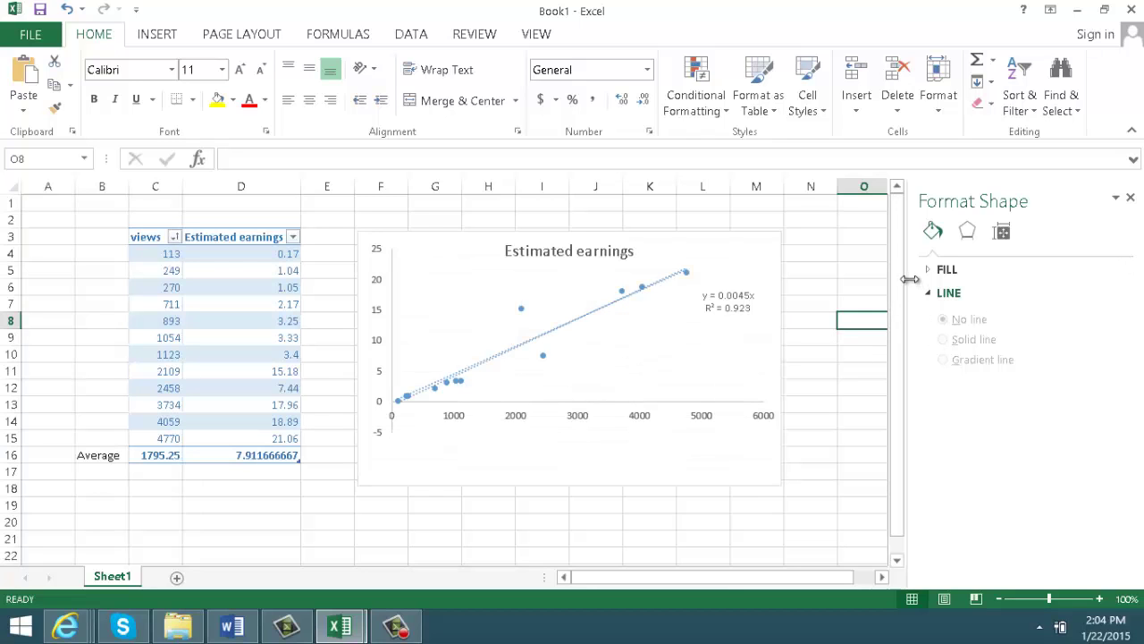
pyautogui.click(1130, 198)
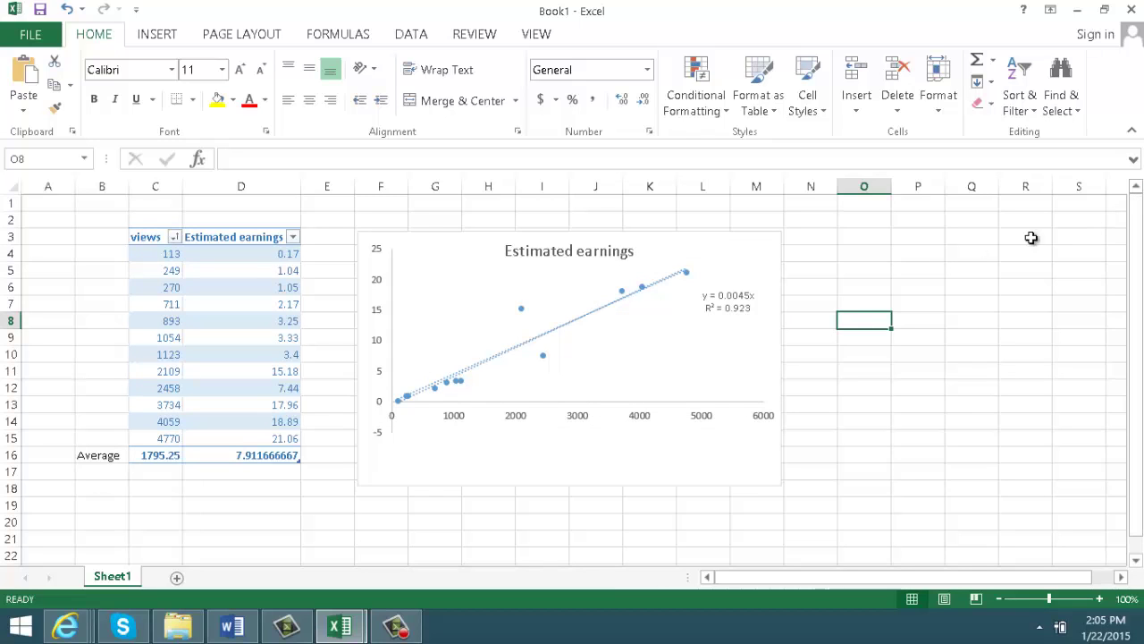
# Step: Enter the zero-intercept trendline's slope, .0045, in cell O4
pyautogui.click(873, 253)
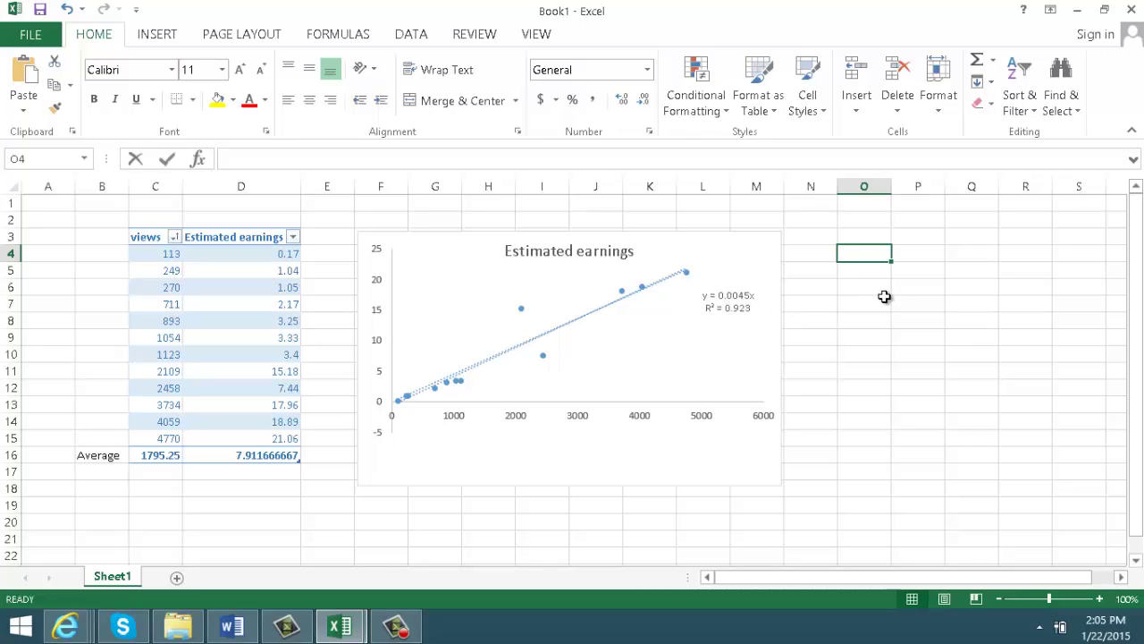
pyautogui.write('.0045')
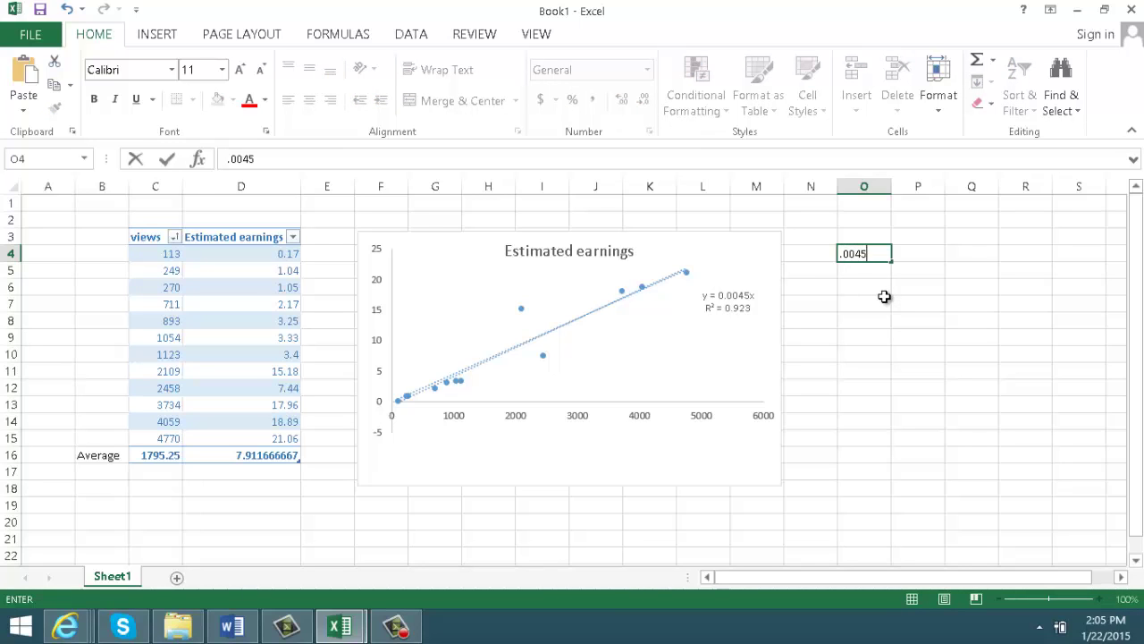
pyautogui.click(939, 258)
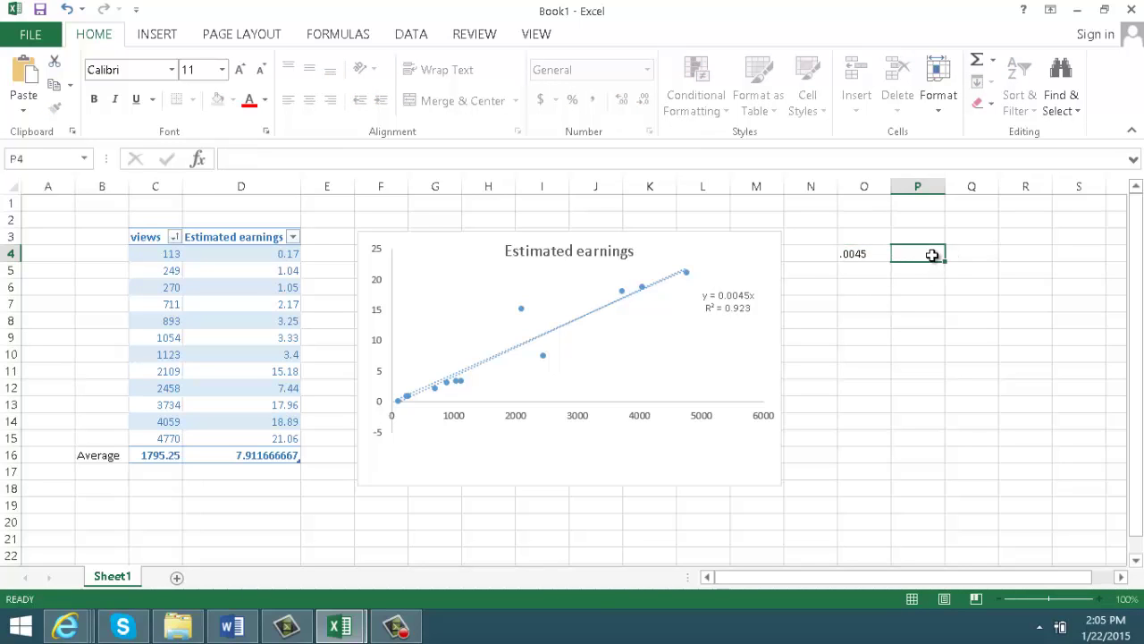
# Step: Add the headings Margin in O3, input in P3 and Output in Q3 above the slope value's row
pyautogui.click(871, 237)
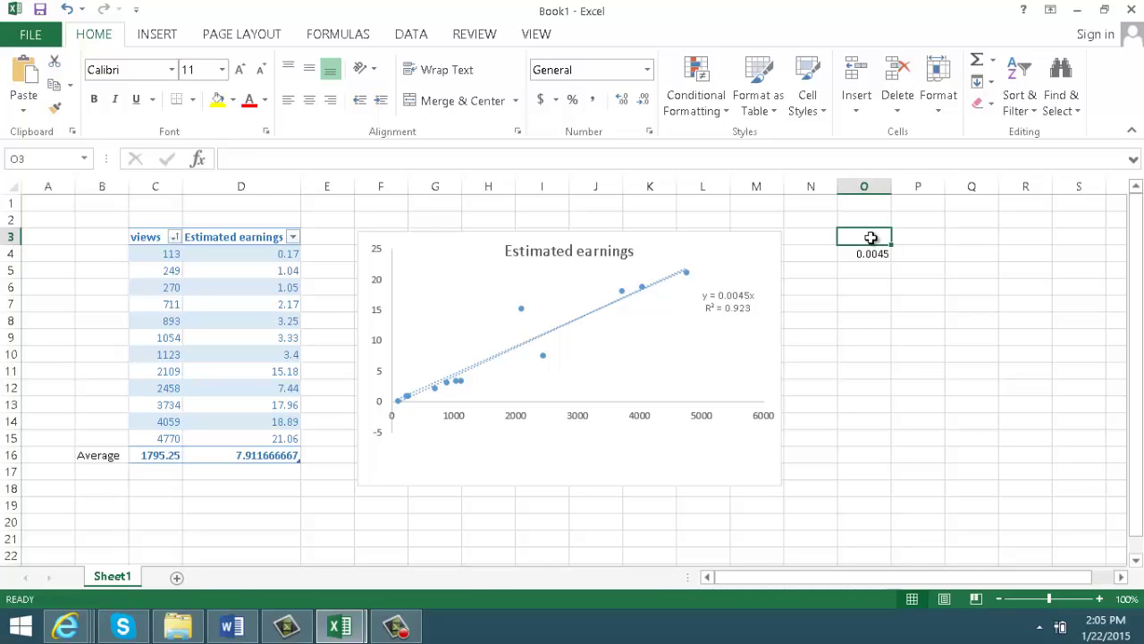
pyautogui.click(918, 241)
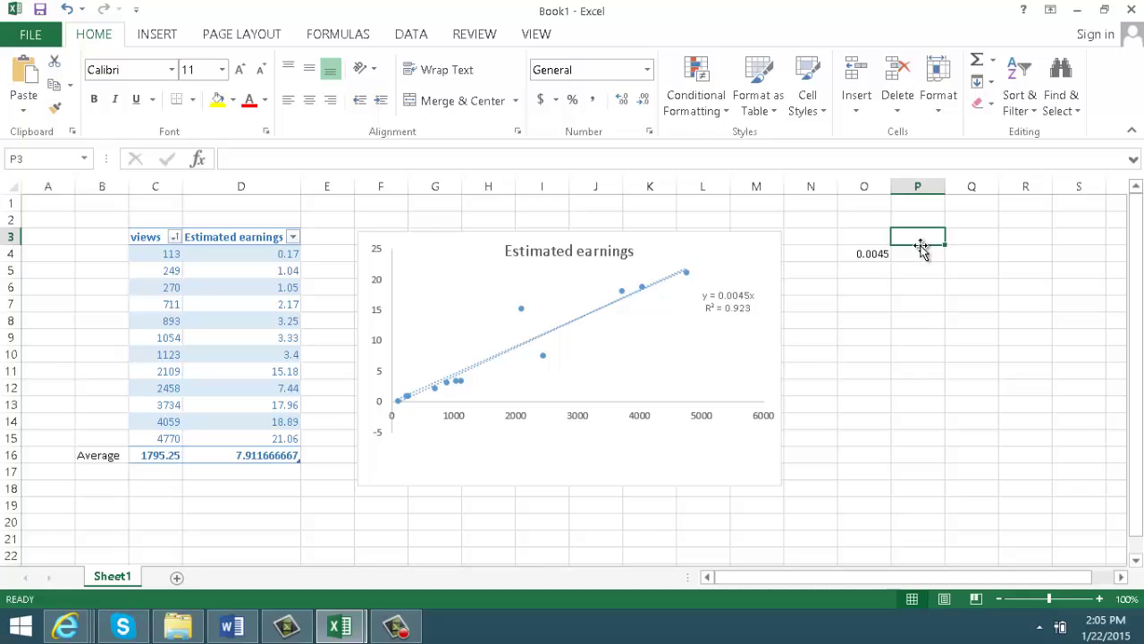
pyautogui.write('input')
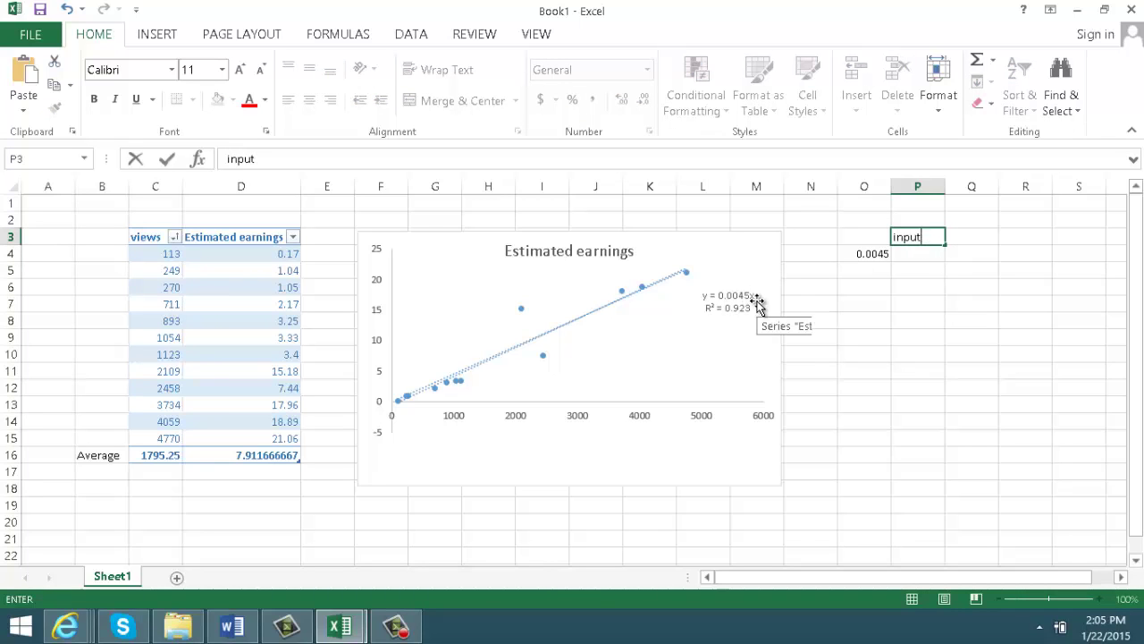
pyautogui.click(867, 240)
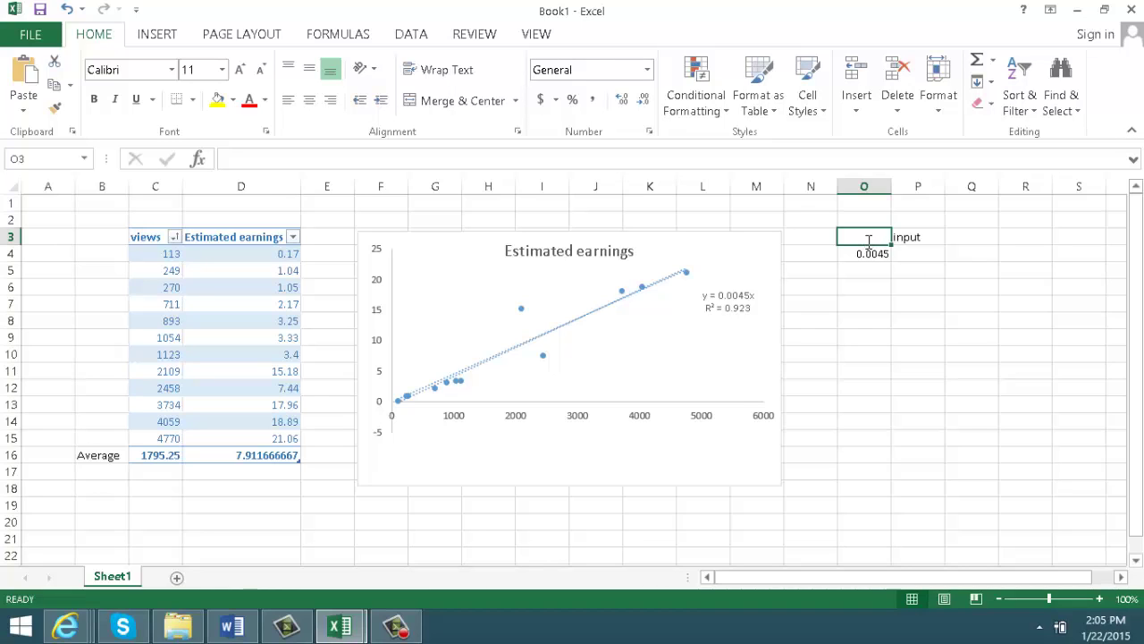
pyautogui.write('Margin')
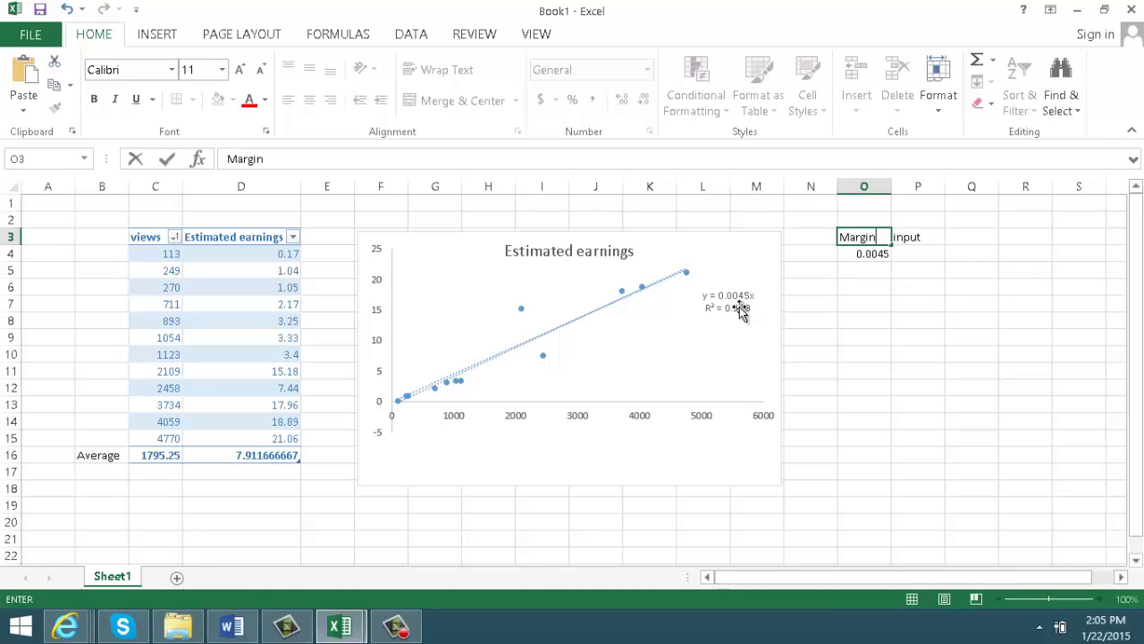
pyautogui.click(957, 236)
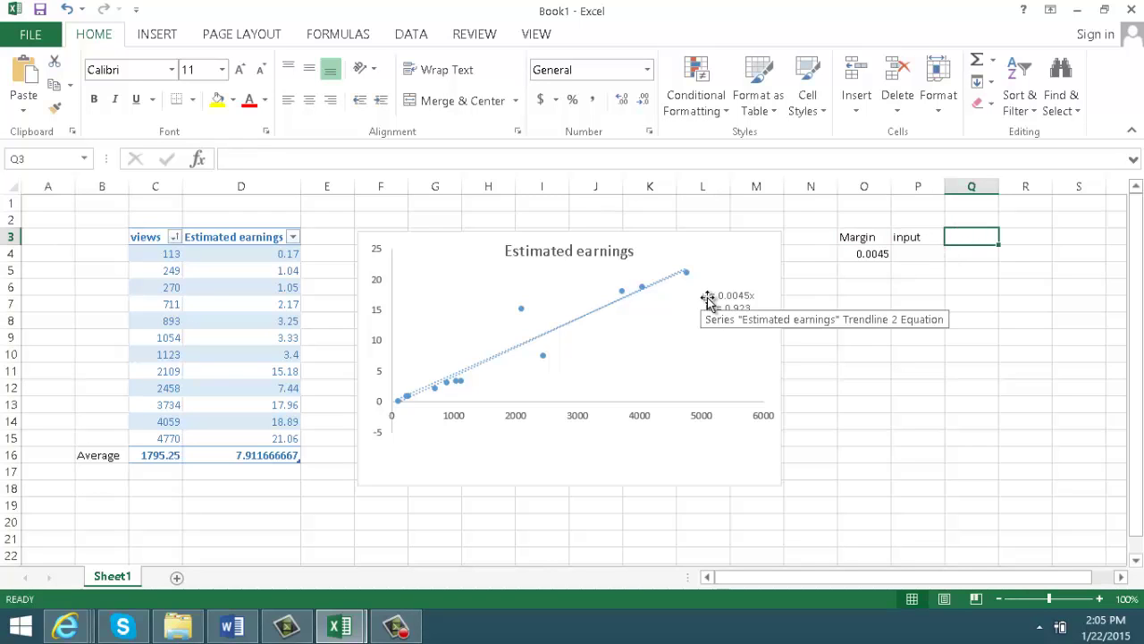
pyautogui.click(810, 283)
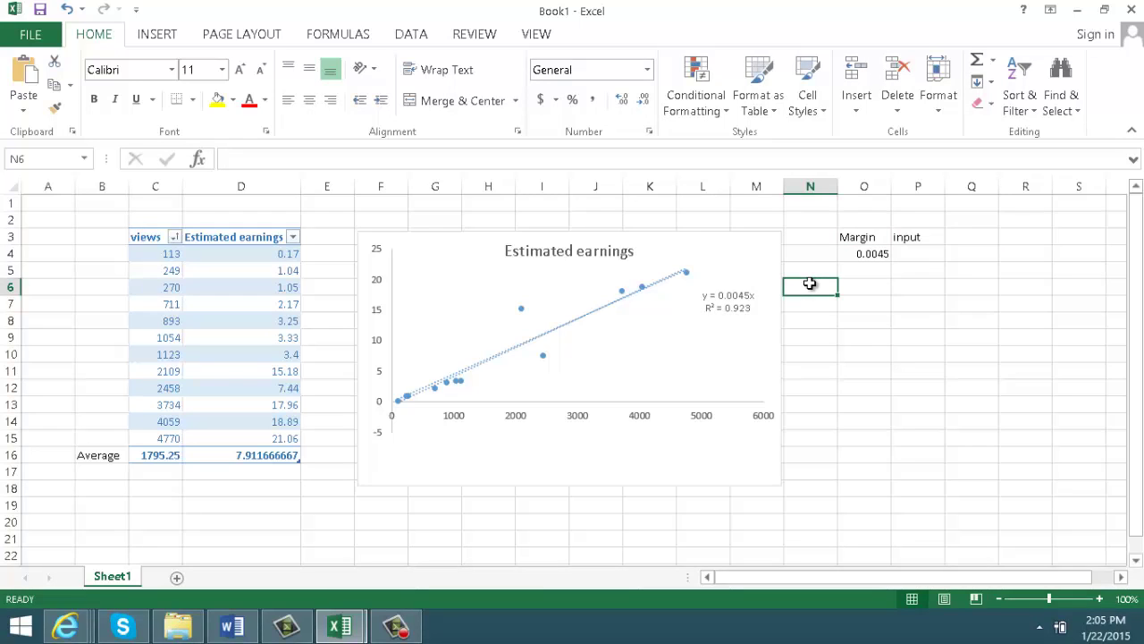
pyautogui.click(968, 241)
pyautogui.write('O')
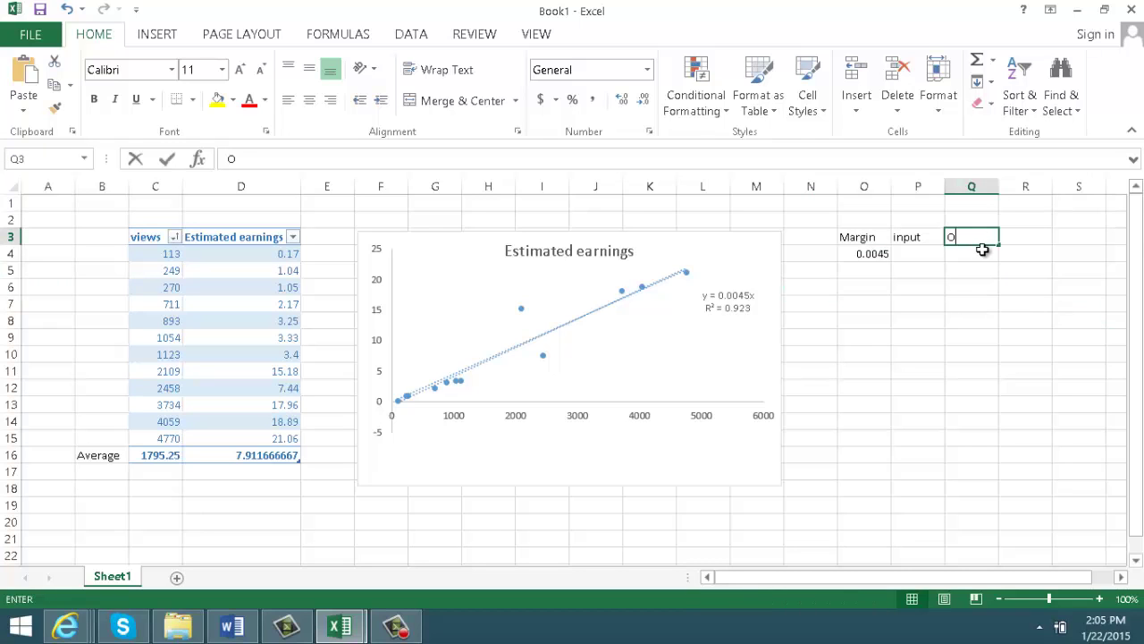
pyautogui.write('utput')
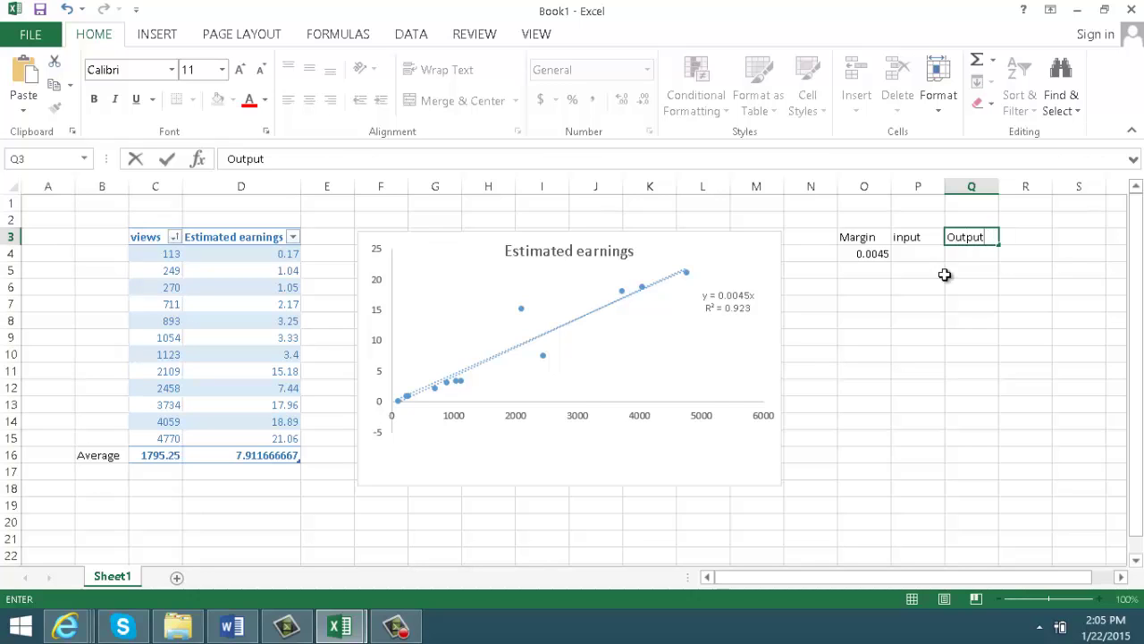
pyautogui.click(943, 287)
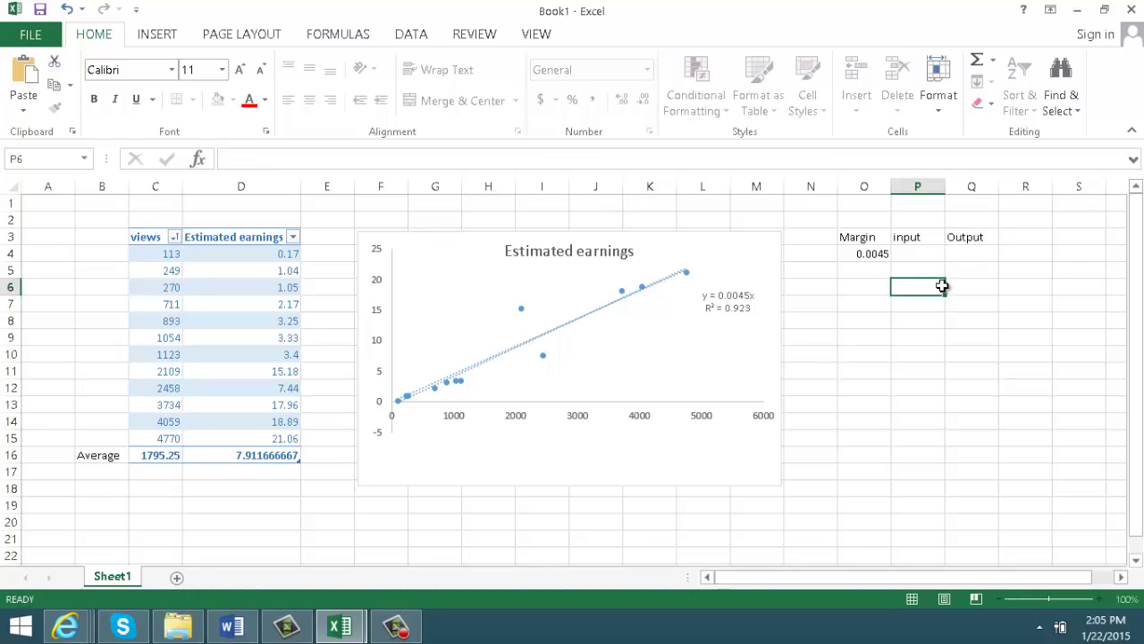
# Step: Enter 1 as the input in P4 and calculate the output in Q4 with the formula =O4*P4
pyautogui.click(919, 255)
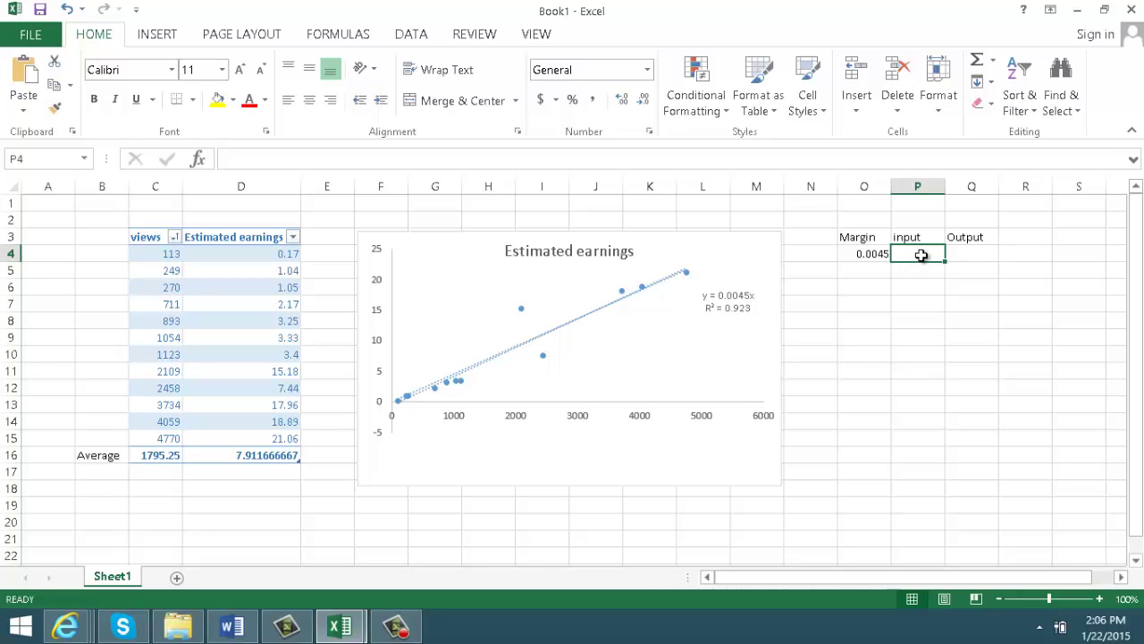
pyautogui.write('1')
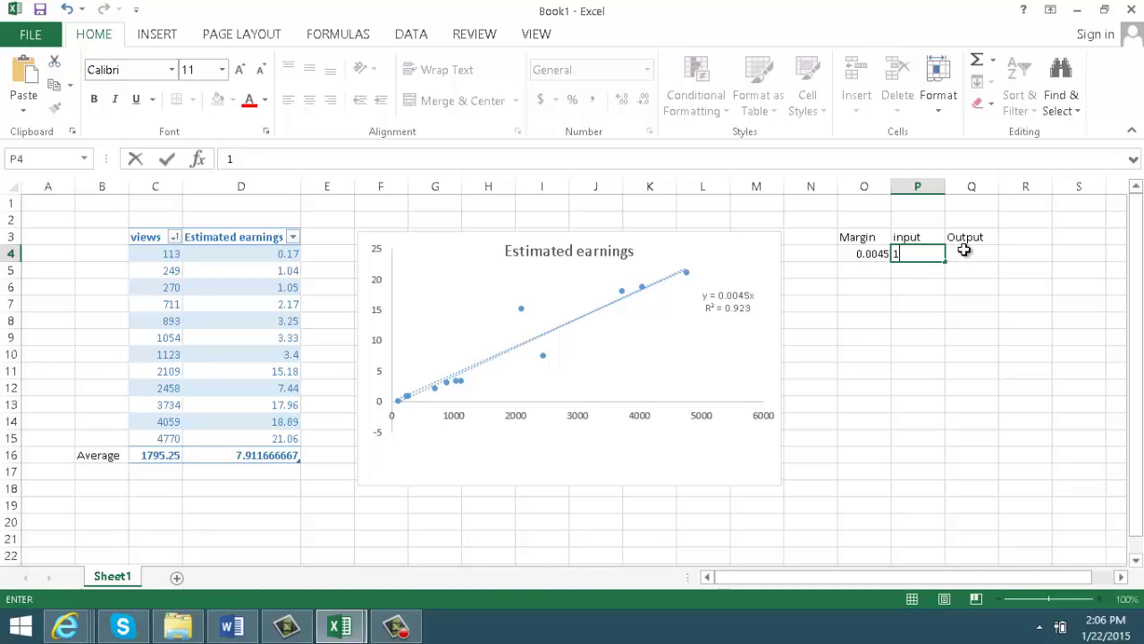
pyautogui.click(966, 254)
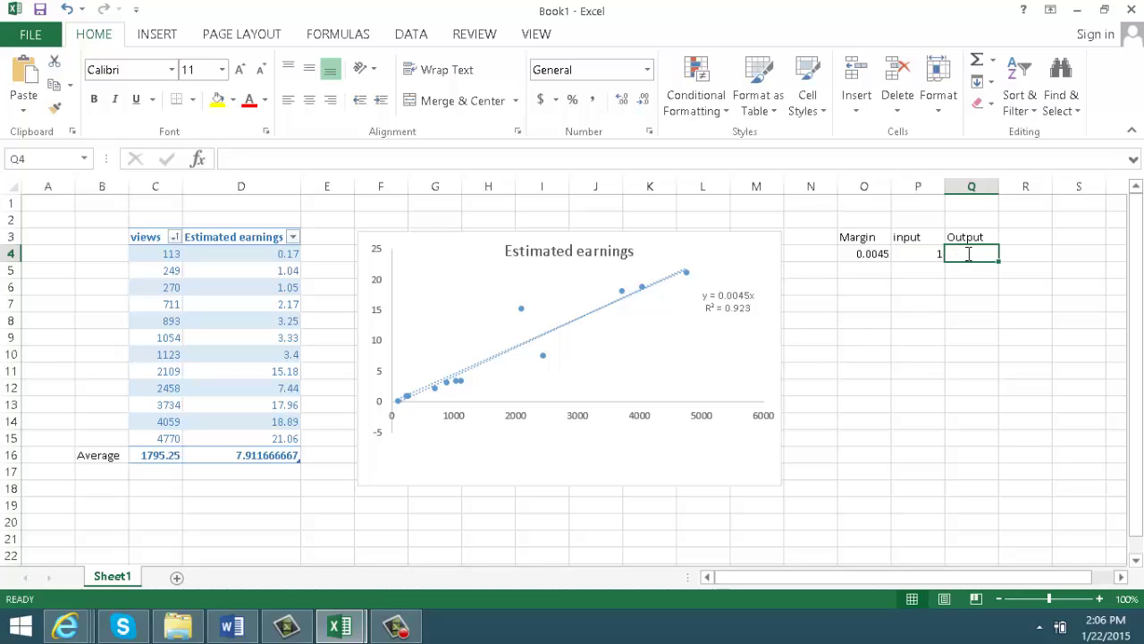
pyautogui.write('=')
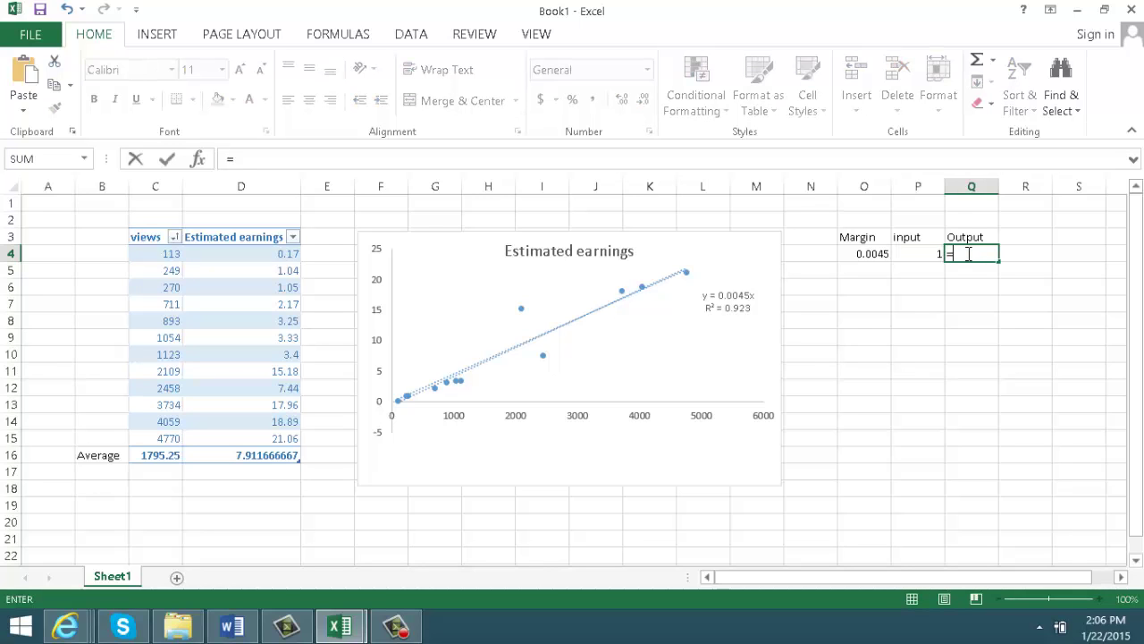
pyautogui.click(869, 253)
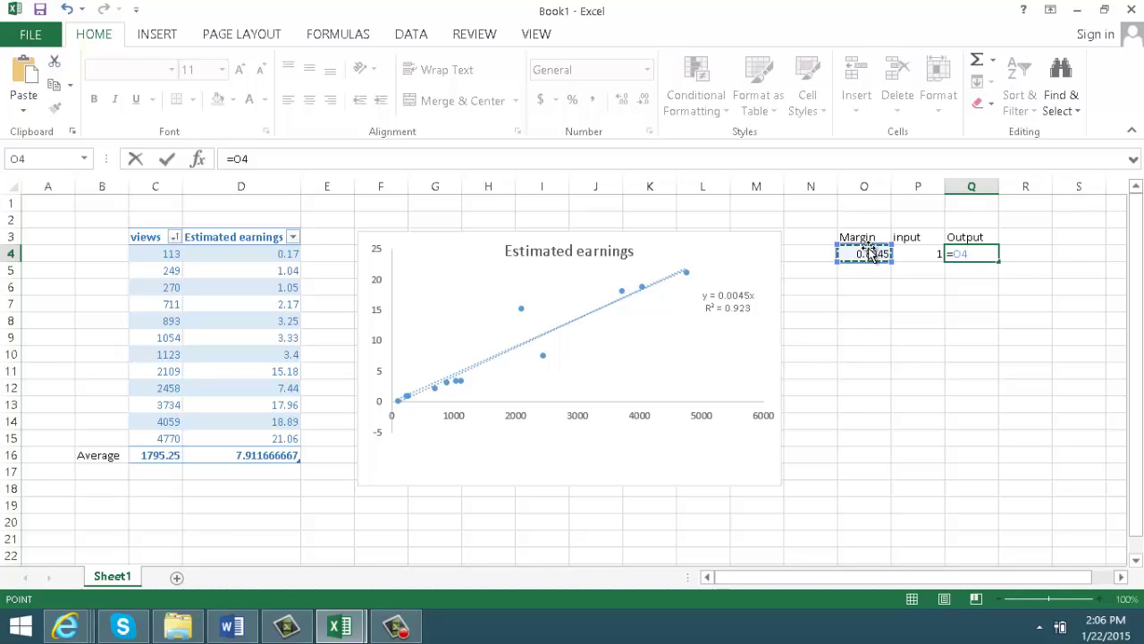
pyautogui.write('*')
pyautogui.click(930, 252)
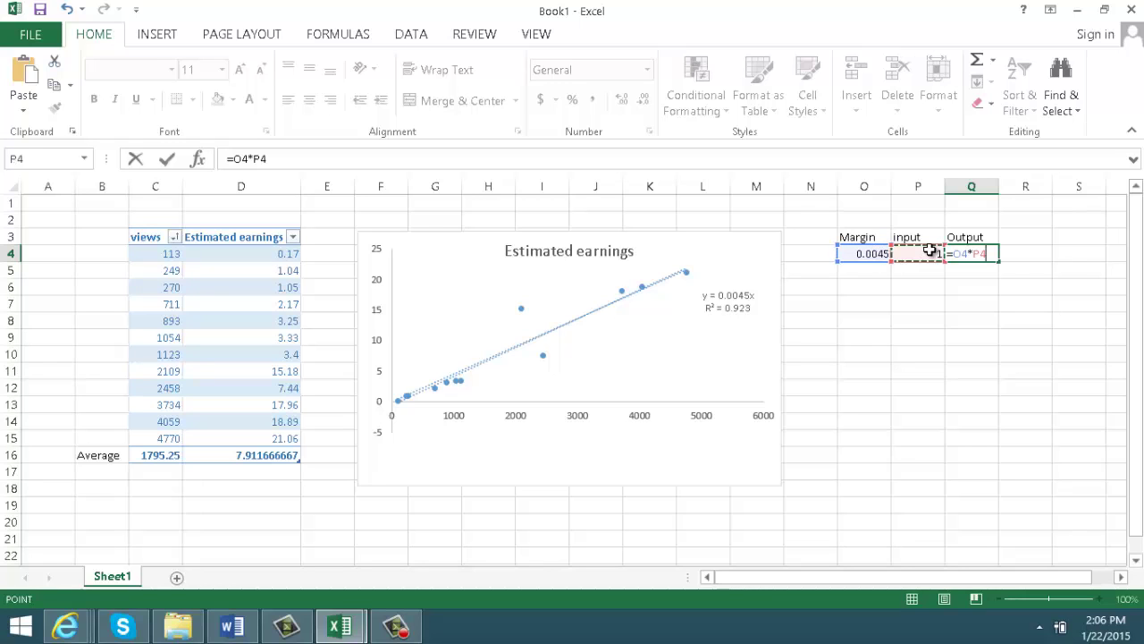
pyautogui.press('Return')
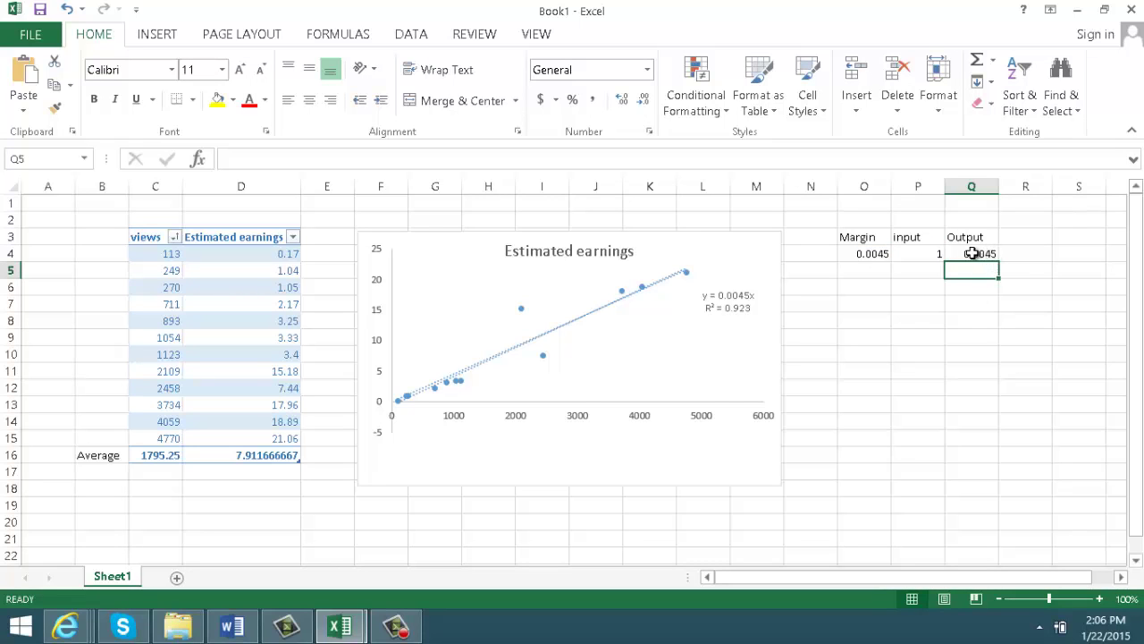
# Step: Test the output formula with an input value of 2 in P4
pyautogui.click(937, 251)
pyautogui.write('2')
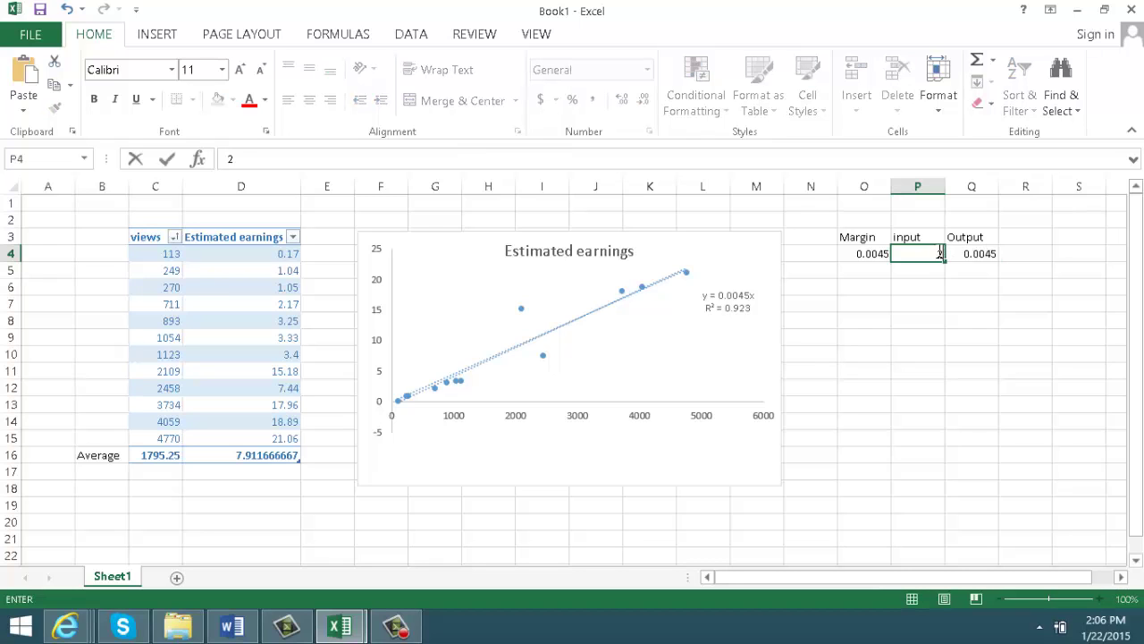
pyautogui.press('Return')
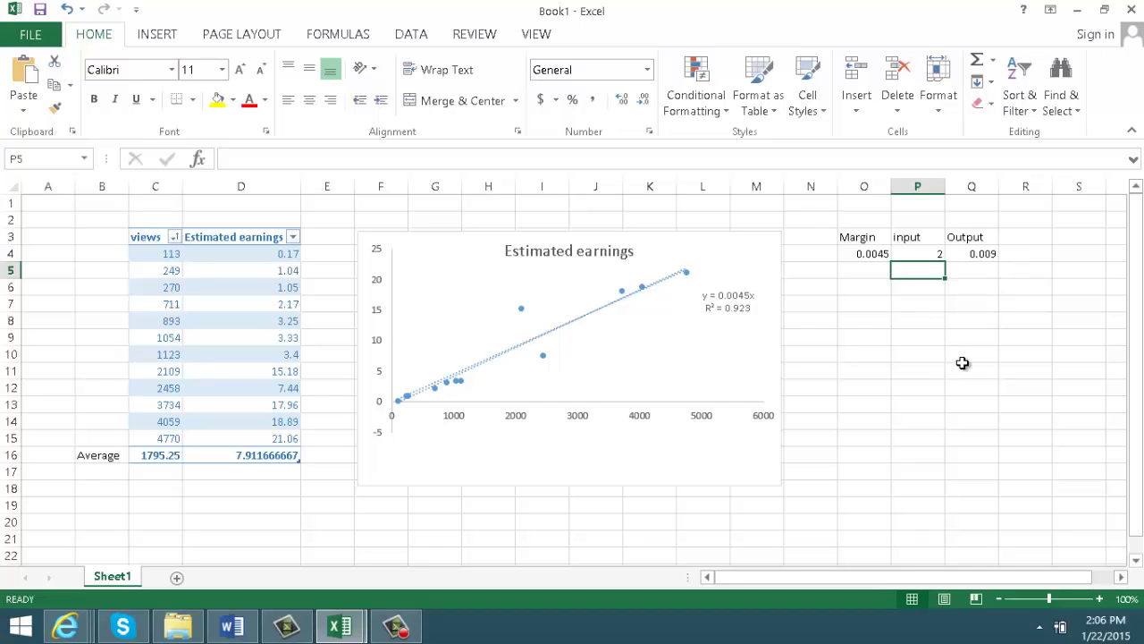
# Step: Set the input value in P4 to 1000
pyautogui.click(917, 254)
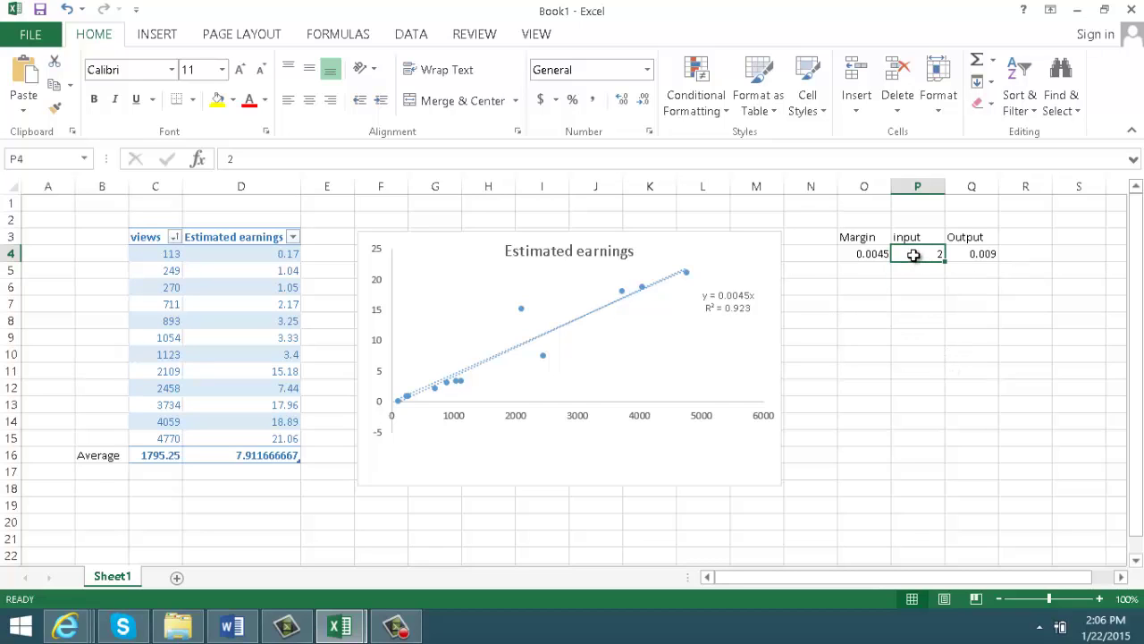
pyautogui.write('100')
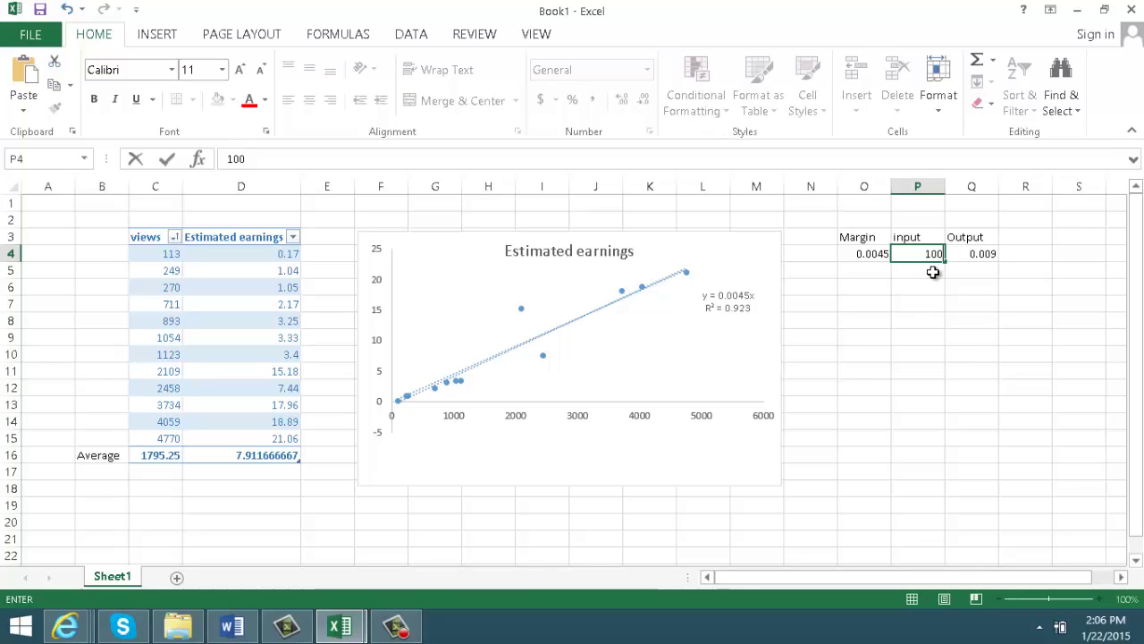
pyautogui.write('0')
pyautogui.press('Return')
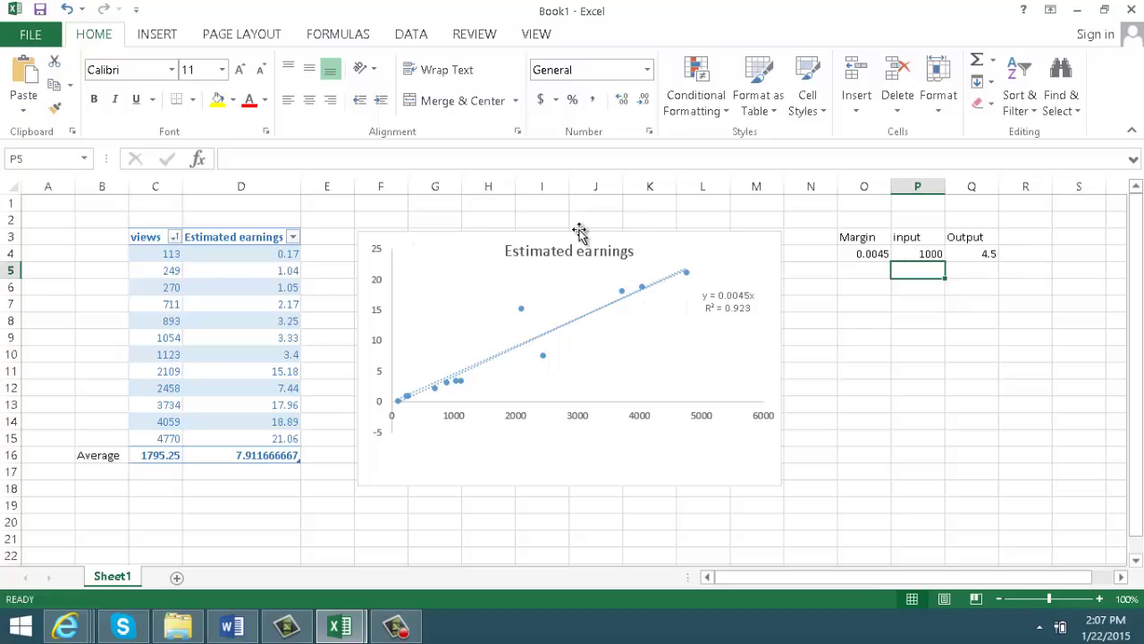
# Step: Move the scatter chart away from the table to below the Margin, input and Output cells, and select cell E3
pyautogui.moveTo(704, 256); pyautogui.dragTo(926, 314)
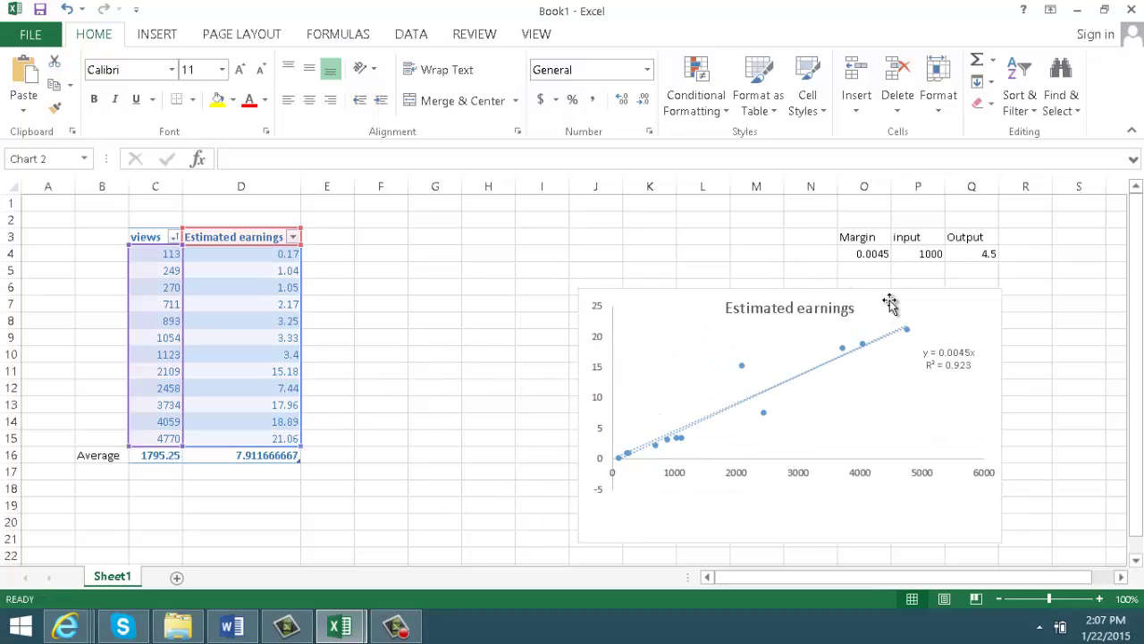
pyautogui.click(1078, 239)
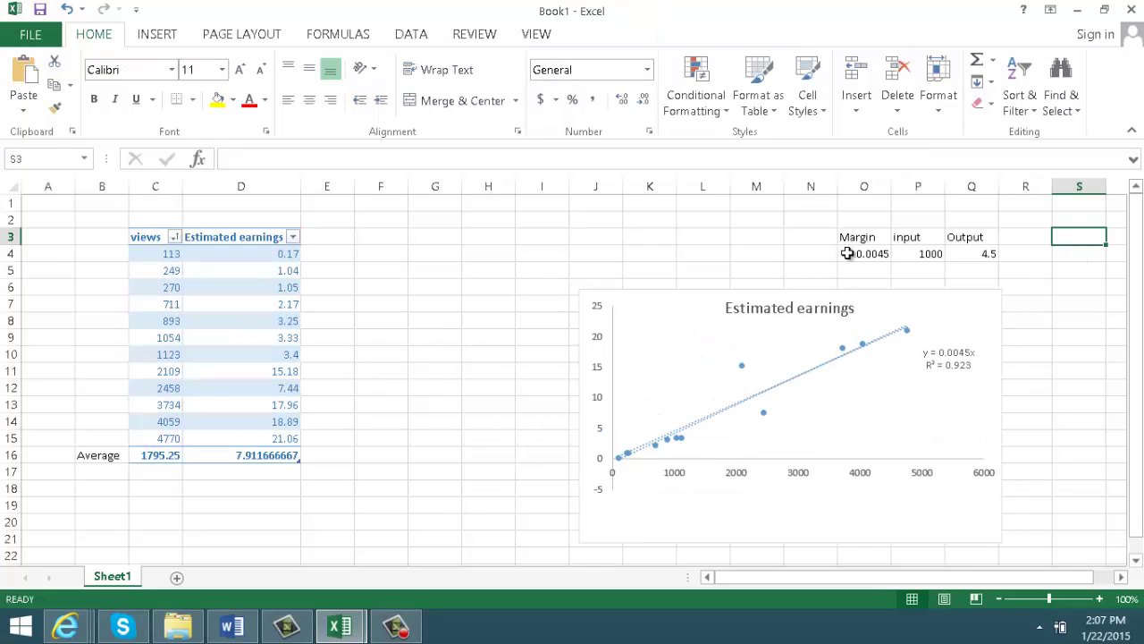
pyautogui.click(324, 236)
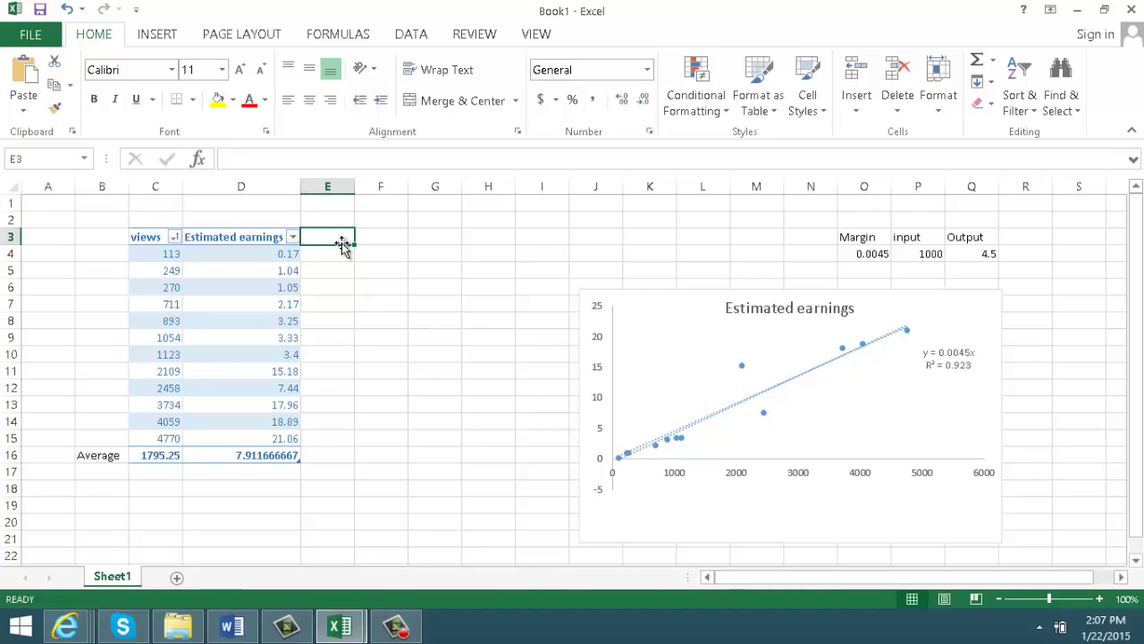
pyautogui.write('Pred')
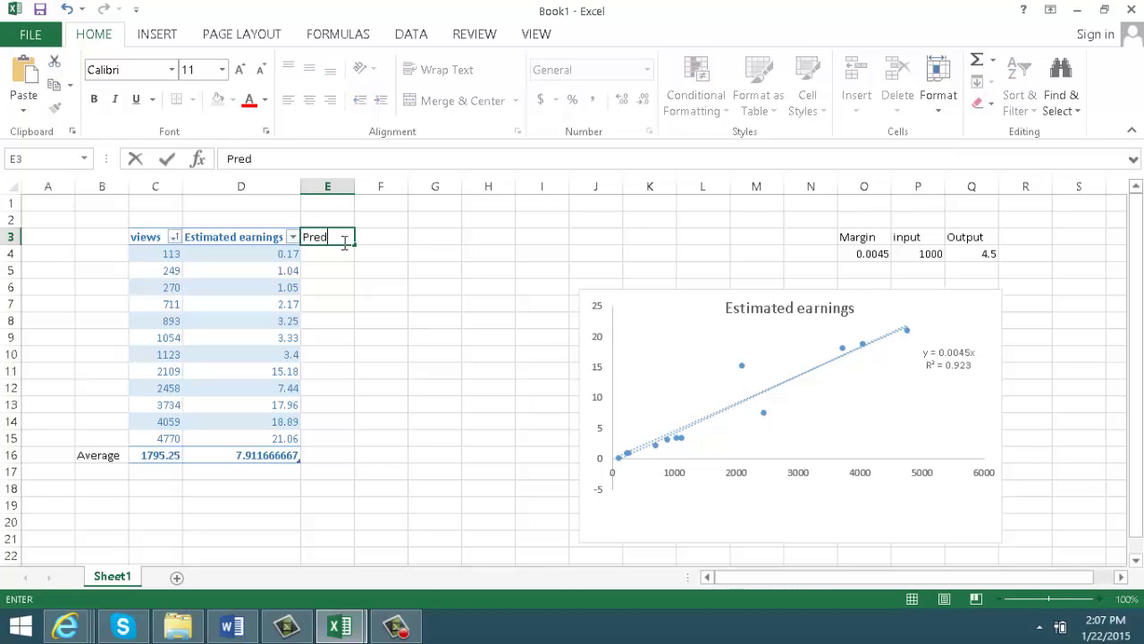
pyautogui.write('icat')
pyautogui.press('BackSpace')
pyautogui.press('BackSpace')
pyautogui.press('BackSpace')
pyautogui.write('te')
pyautogui.press('BackSpace')
pyautogui.press('BackSpace')
pyautogui.press('BackSpace')
pyautogui.press('BackSpace')
pyautogui.press('BackSpace')
pyautogui.write('dited Va')
pyautogui.press('BackSpace')
pyautogui.press('BackSpace')
pyautogui.press('BackSpace')
pyautogui.press('BackSpace')
pyautogui.press('BackSpace')
pyautogui.press('BackSpace')
pyautogui.press('BackSpace')
pyautogui.press('BackSpace')
pyautogui.press('BackSpace')
pyautogui.press('BackSpace')
pyautogui.press('BackSpace')
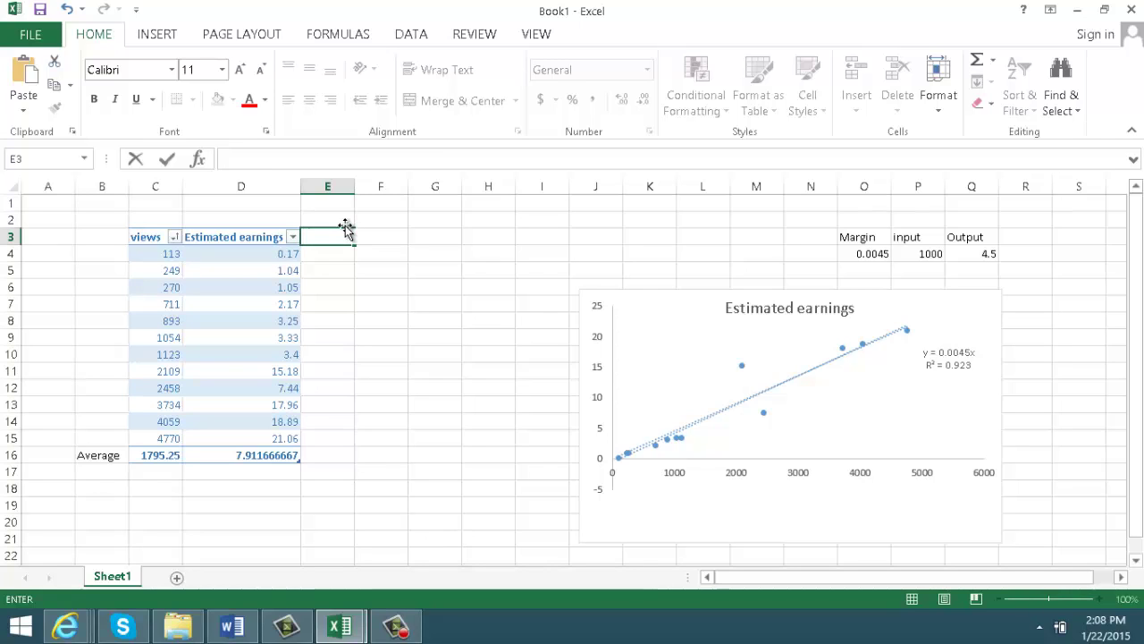
# Step: Add the table column heading Forcast Value in E3 and fit column E's width to it
pyautogui.write('Forcas')
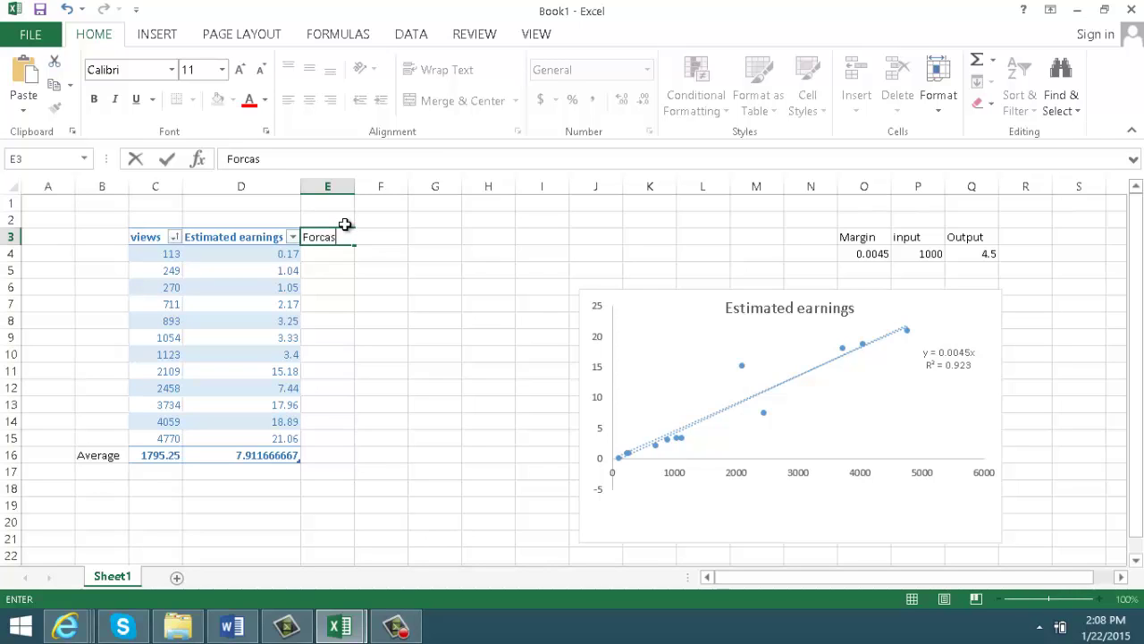
pyautogui.write('t Value')
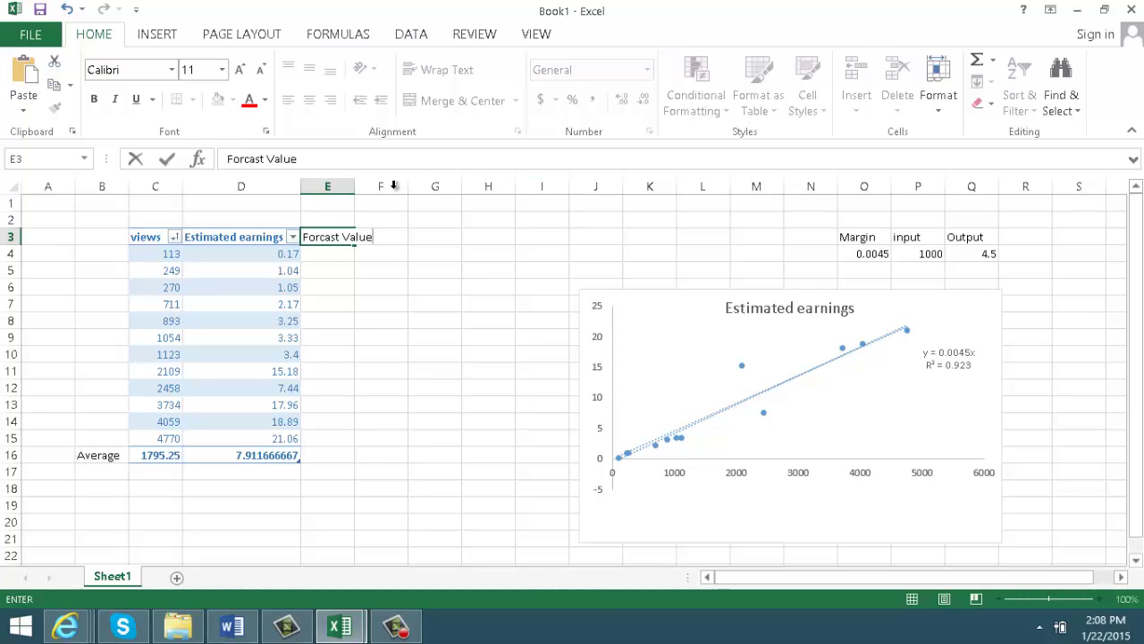
pyautogui.click(347, 186)
pyautogui.moveTo(353, 186); pyautogui.dragTo(354, 186)
pyautogui.doubleClick(353, 186)
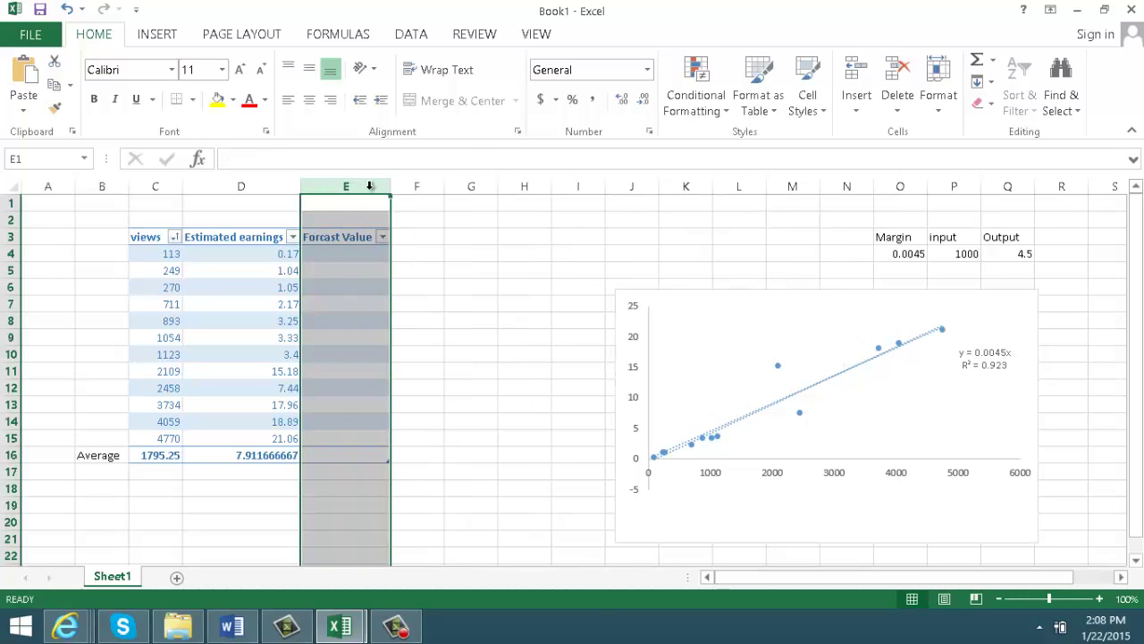
# Step: Add the table column heading Margin ofError in F3 and widen column F to fit it
pyautogui.click(422, 237)
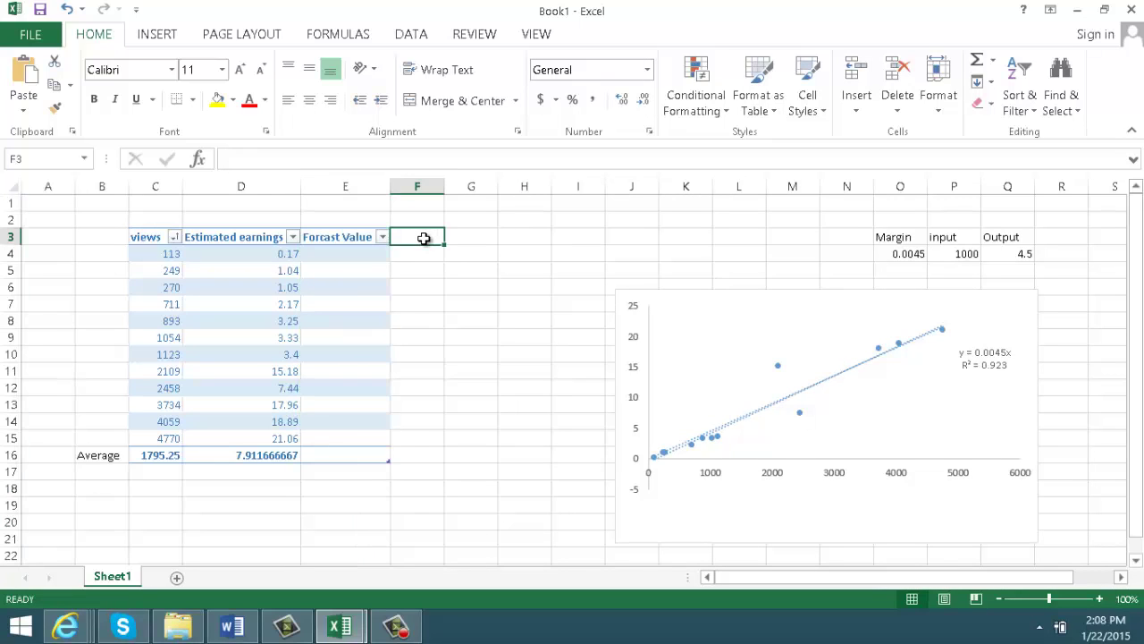
pyautogui.write('Mar')
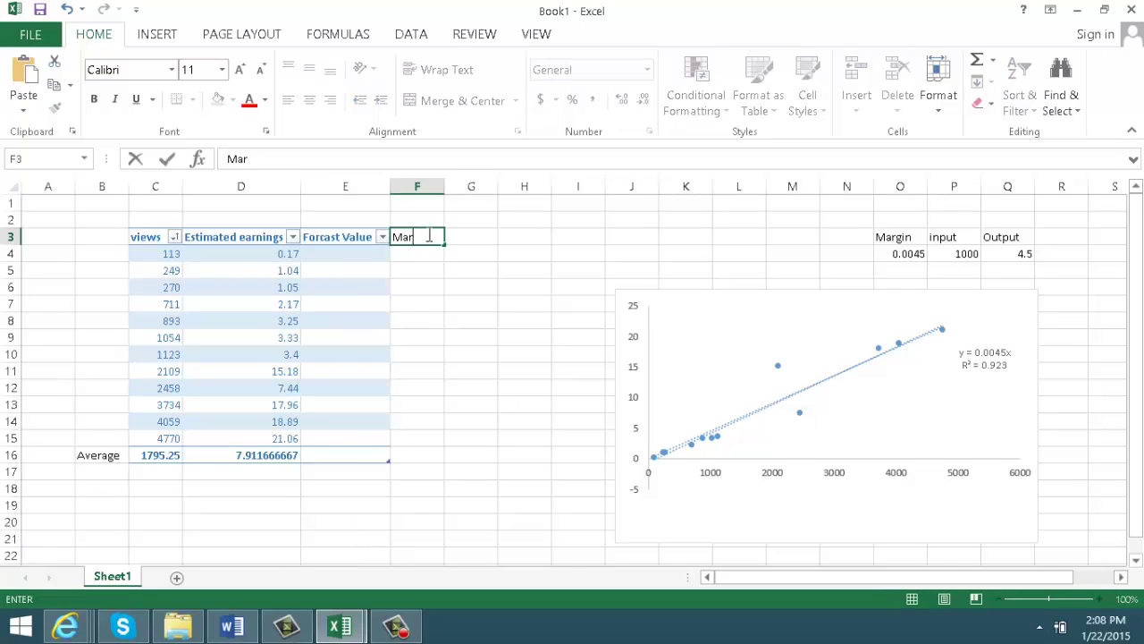
pyautogui.write('gin ofError')
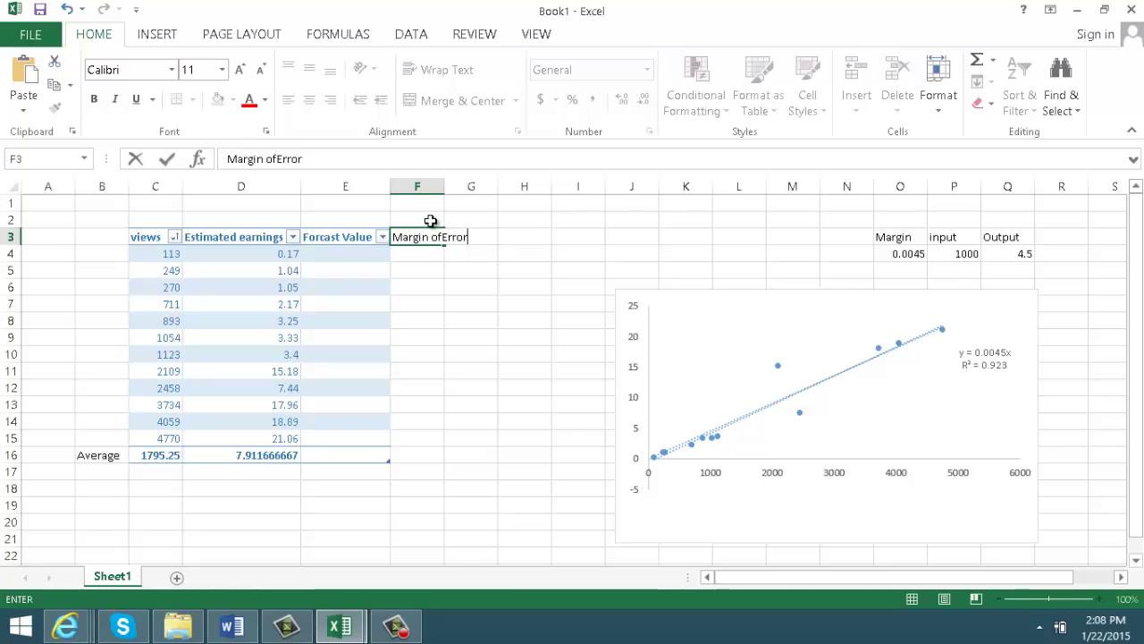
pyautogui.press('Return')
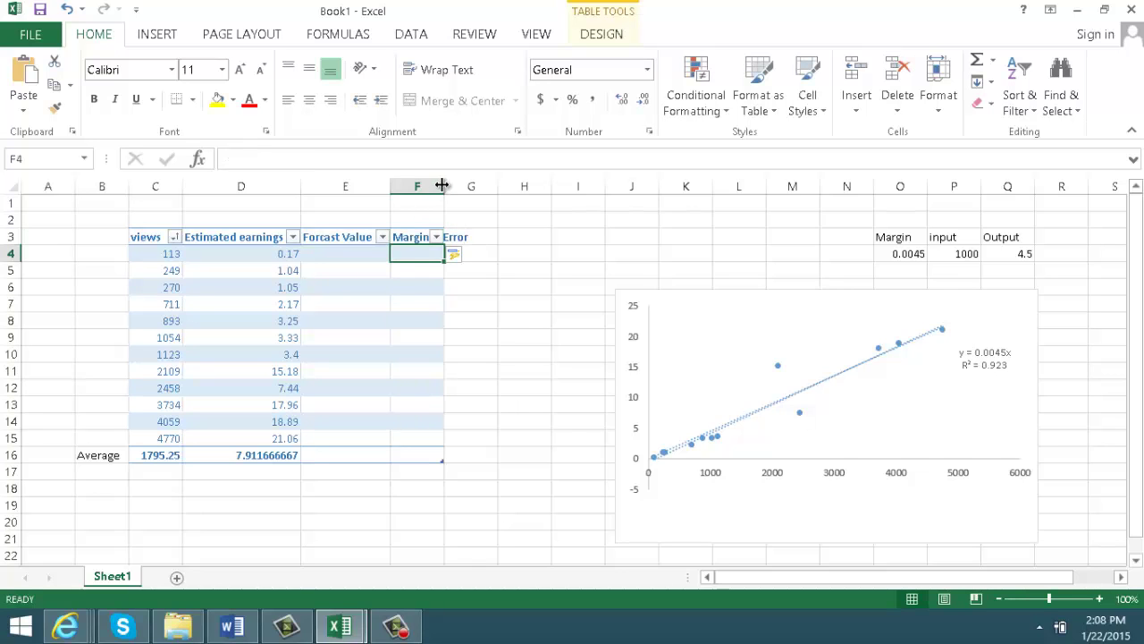
pyautogui.moveTo(441, 186); pyautogui.dragTo(487, 185)
# Step: Add the table column heading Change in G3
pyautogui.click(514, 235)
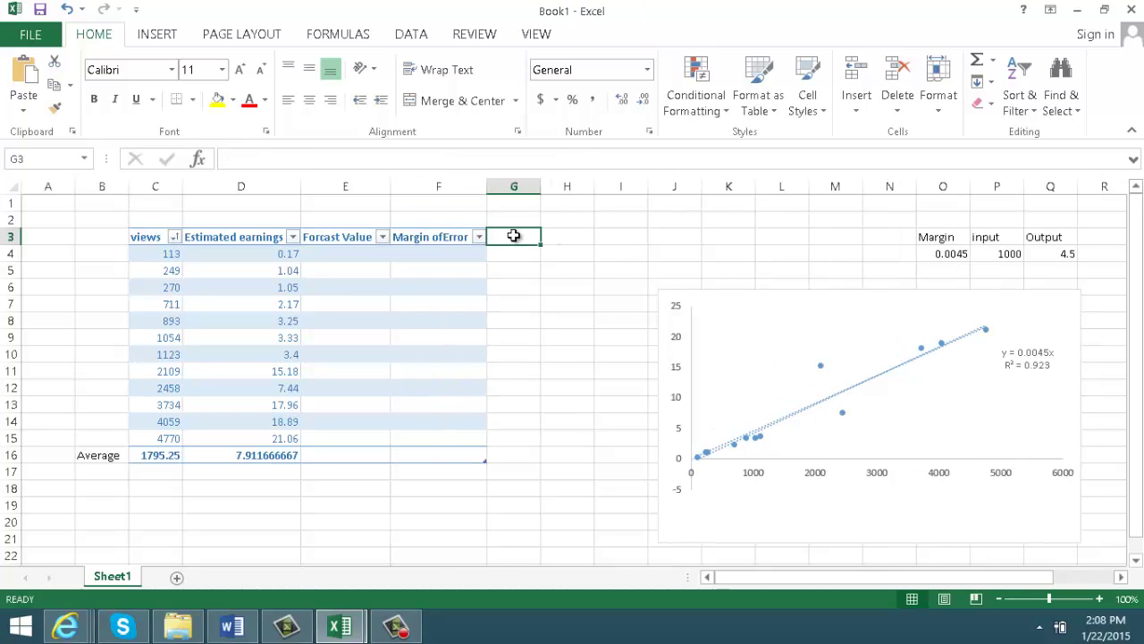
pyautogui.write('Ca')
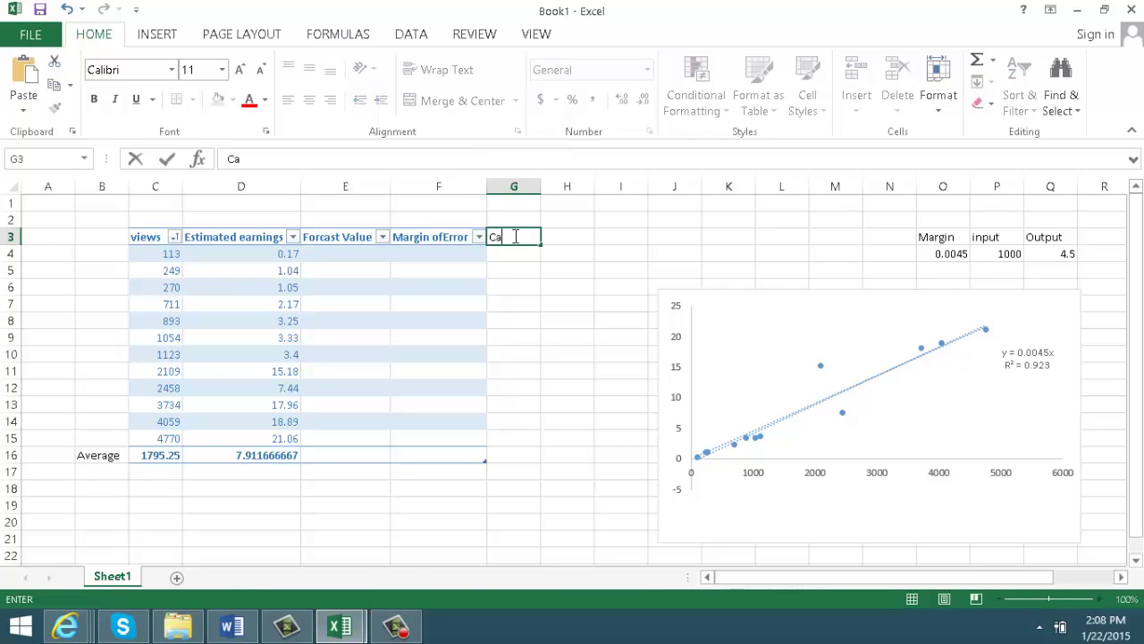
pyautogui.press('BackSpace')
pyautogui.press('BackSpace')
pyautogui.write('Cah')
pyautogui.press('BackSpace')
pyautogui.press('BackSpace')
pyautogui.write('hange')
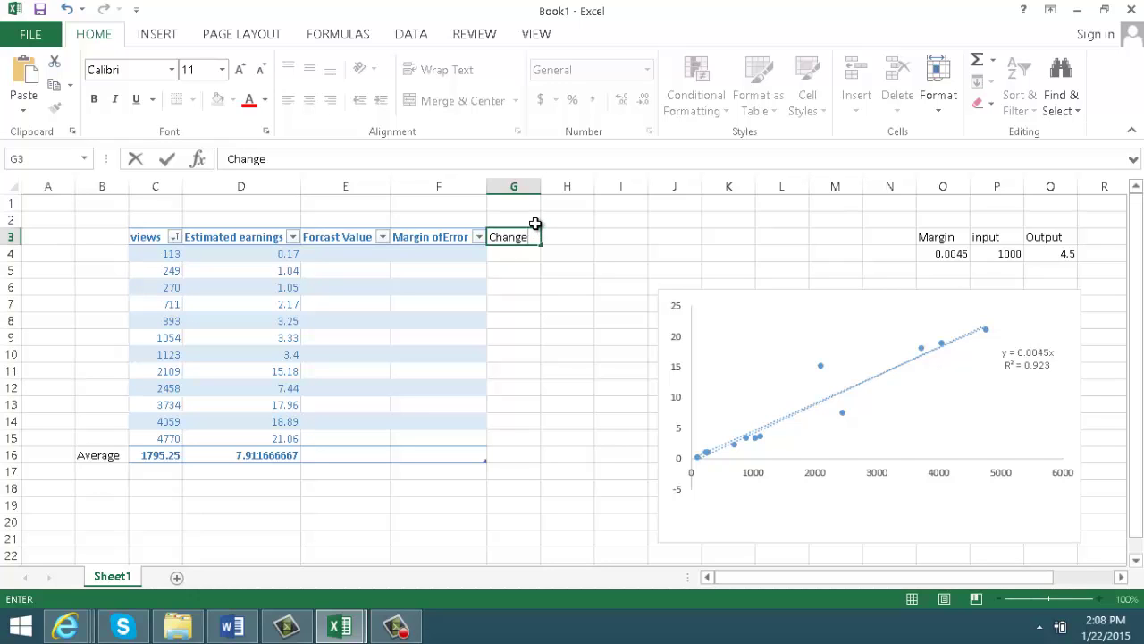
pyautogui.press('Return')
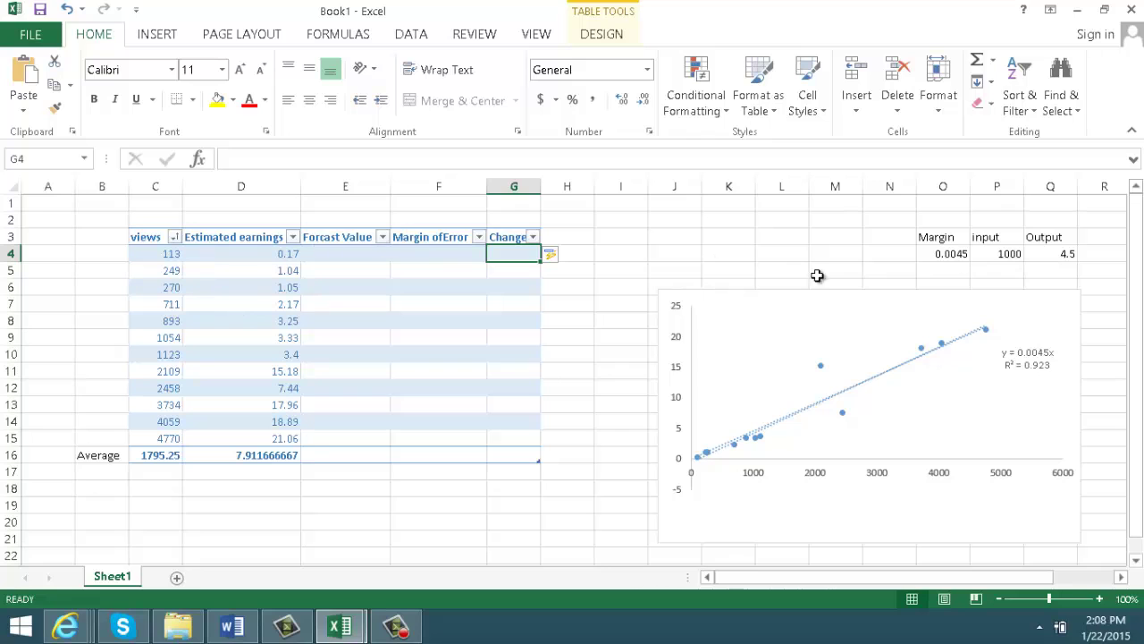
# Step: Set the input value in P4 to 113, the first views figure in the table
pyautogui.click(1000, 254)
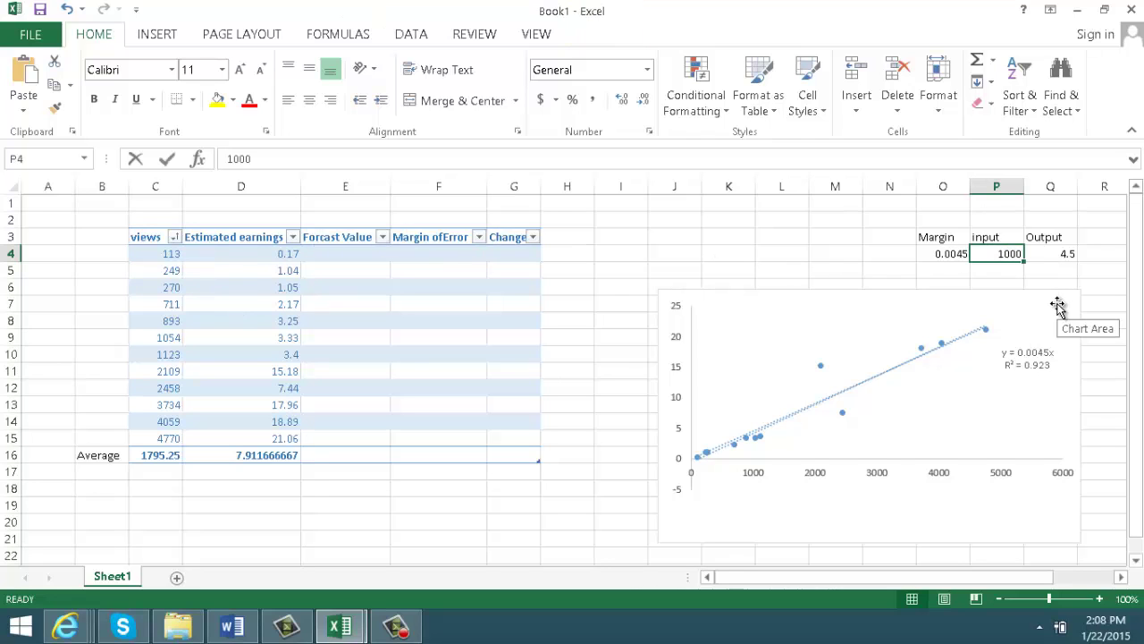
pyautogui.write('133')
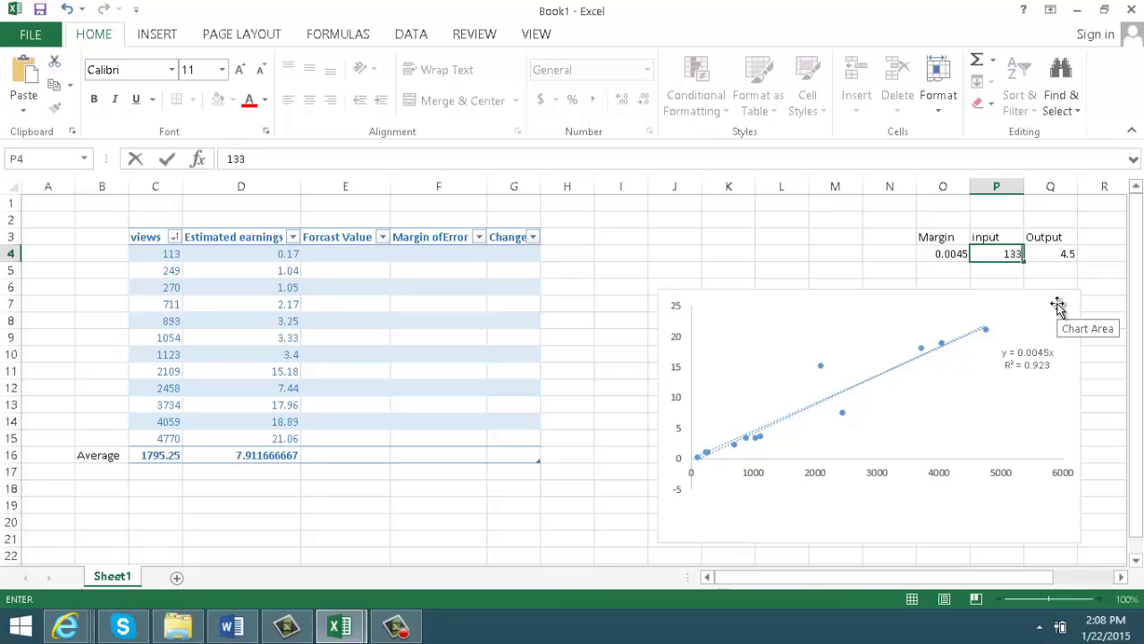
pyautogui.press('BackSpace')
pyautogui.press('BackSpace')
pyautogui.write('13')
pyautogui.press('Return')
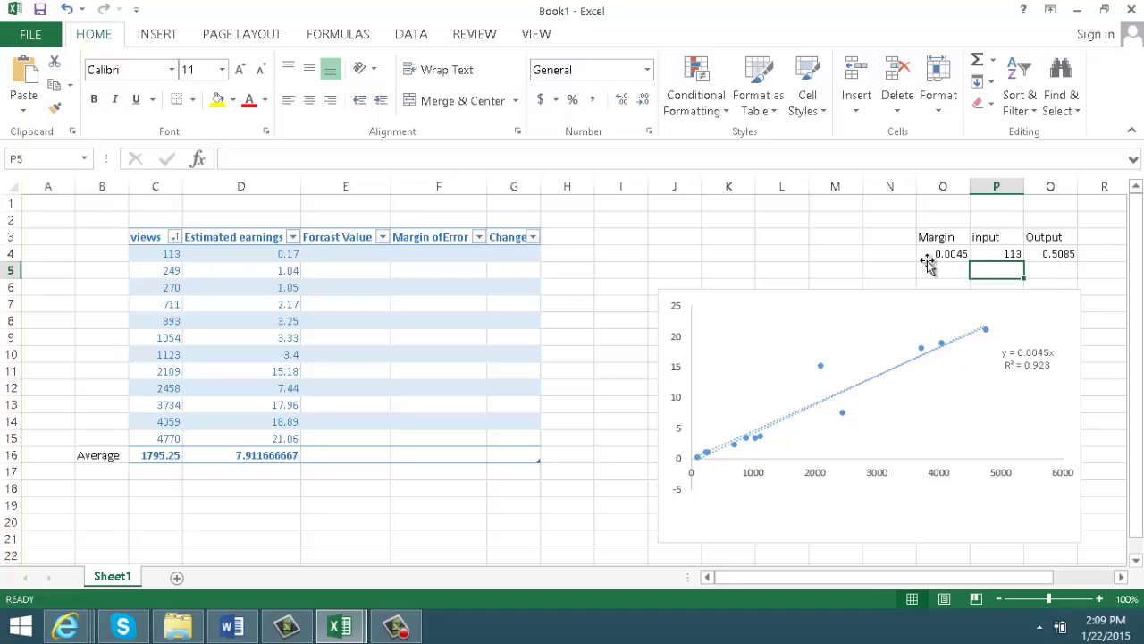
# Step: Enter the output 0.5085 in E4 as the forecast value for 113 views
pyautogui.click(343, 254)
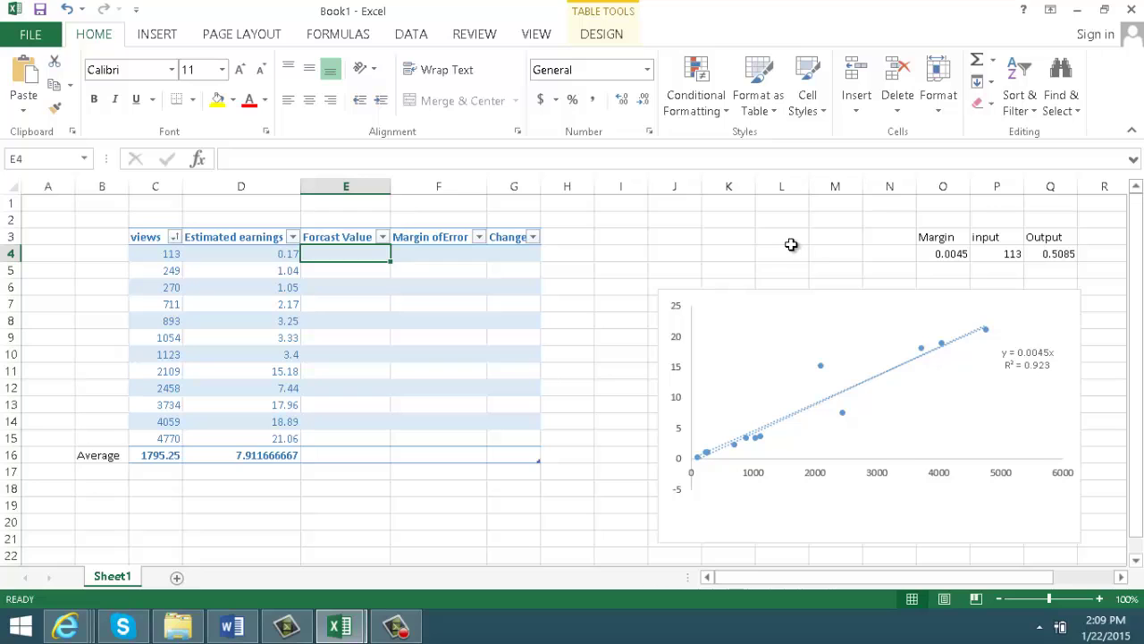
pyautogui.write('0.0')
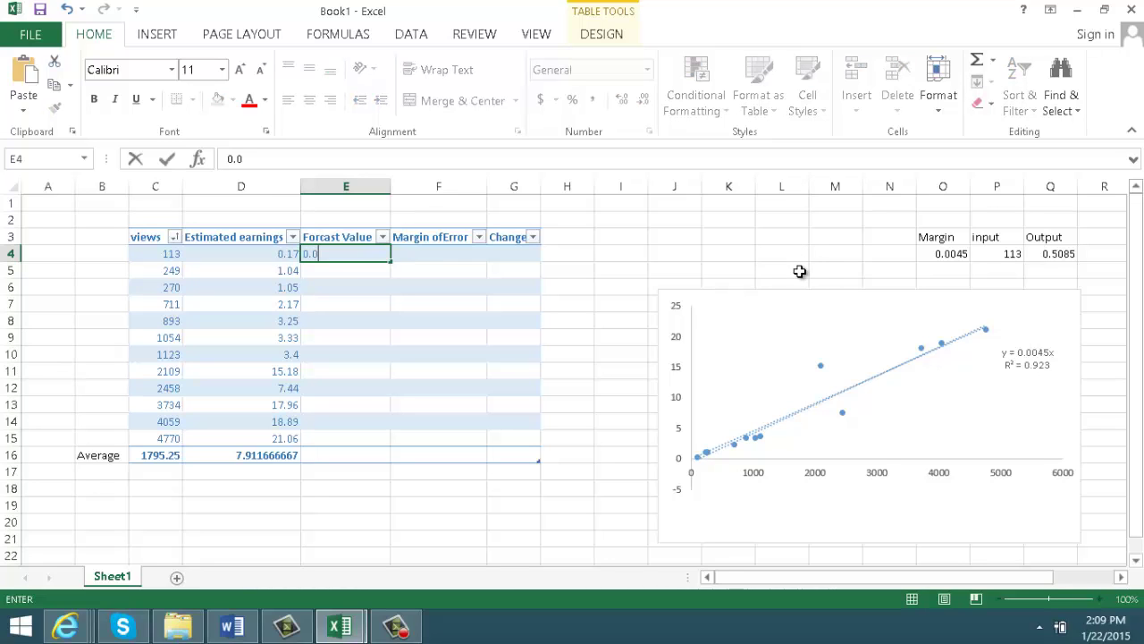
pyautogui.write('50')
pyautogui.press('BackSpace')
pyautogui.press('BackSpace')
pyautogui.write('5085')
pyautogui.press('Return')
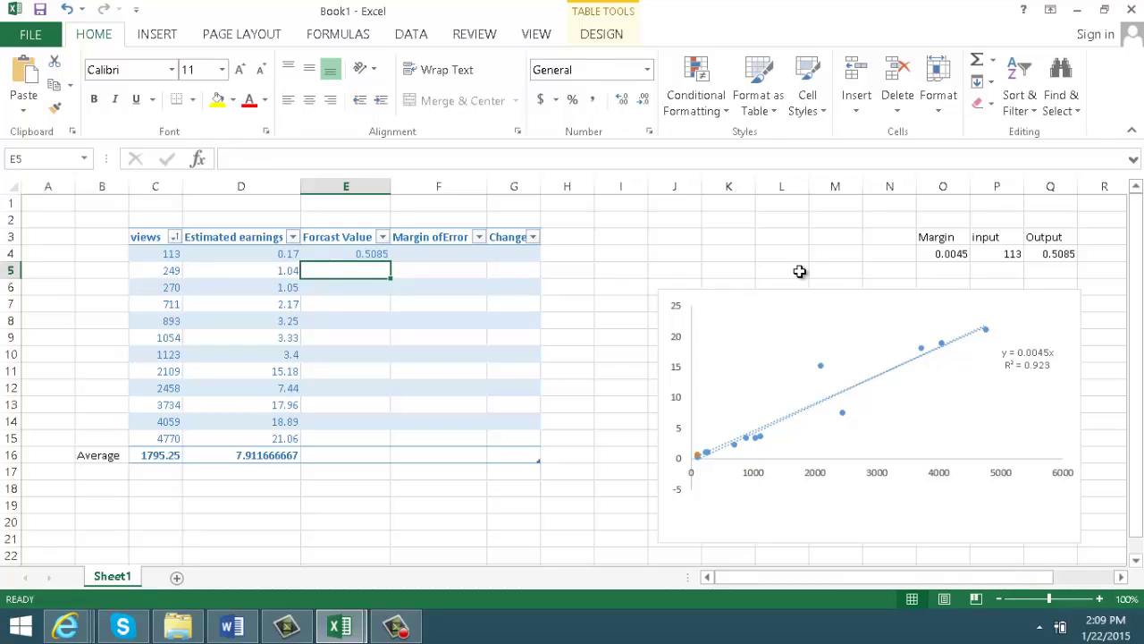
# Step: Set the input in P4 to 249 and enter the output 1.1205 as the forecast value in E5
pyautogui.click(1015, 254)
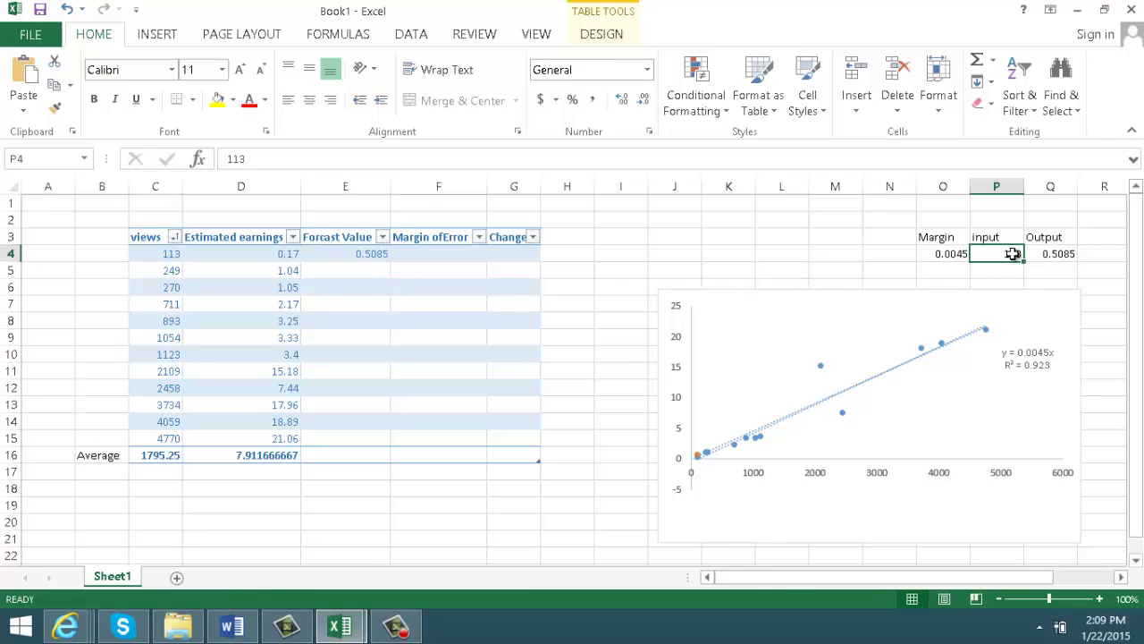
pyautogui.write('249')
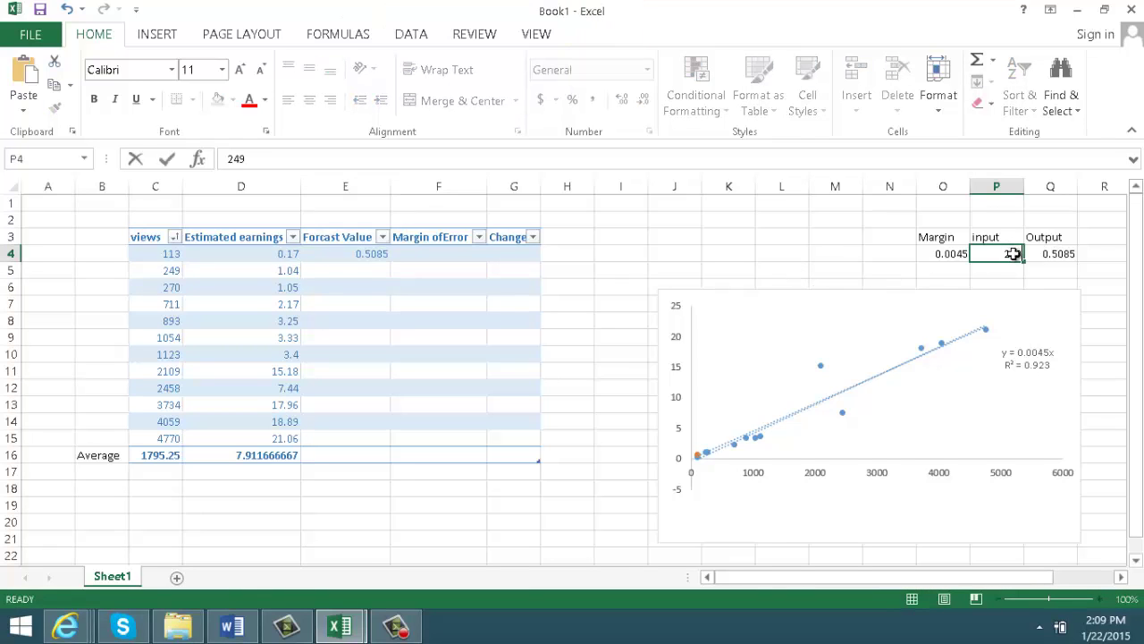
pyautogui.press('Return')
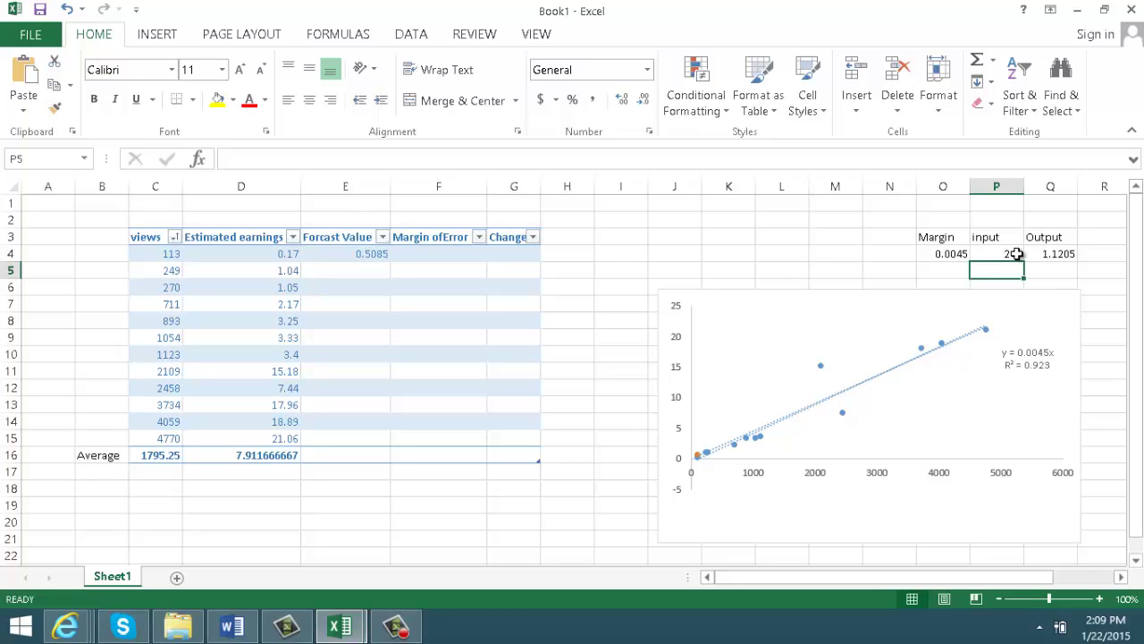
pyautogui.click(365, 270)
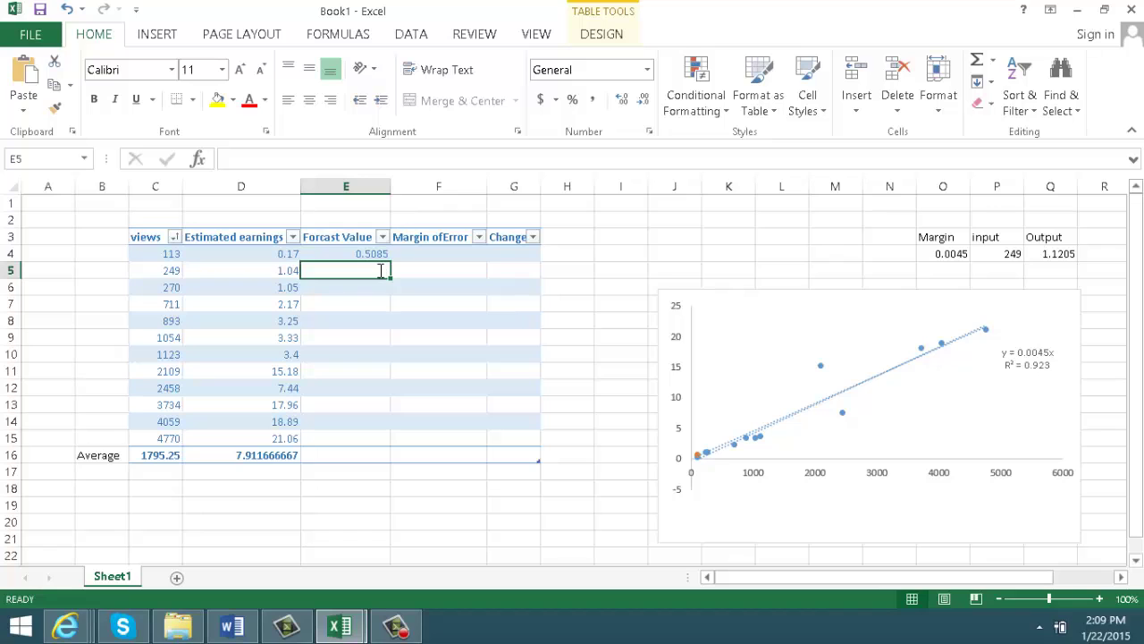
pyautogui.write('1.1')
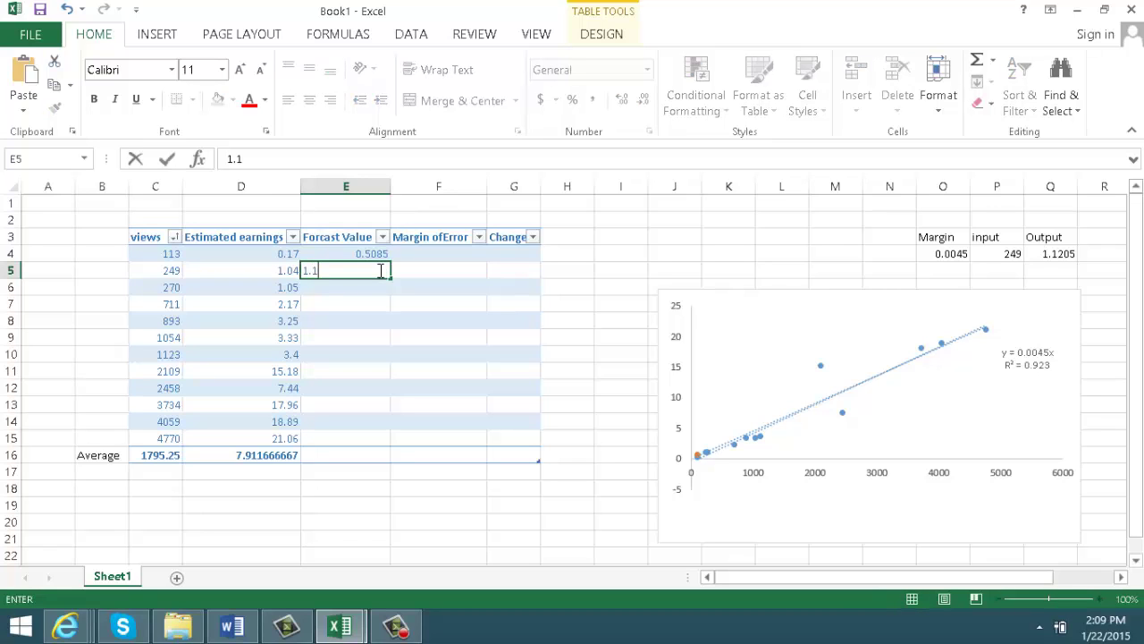
pyautogui.write('205')
pyautogui.press('Return')
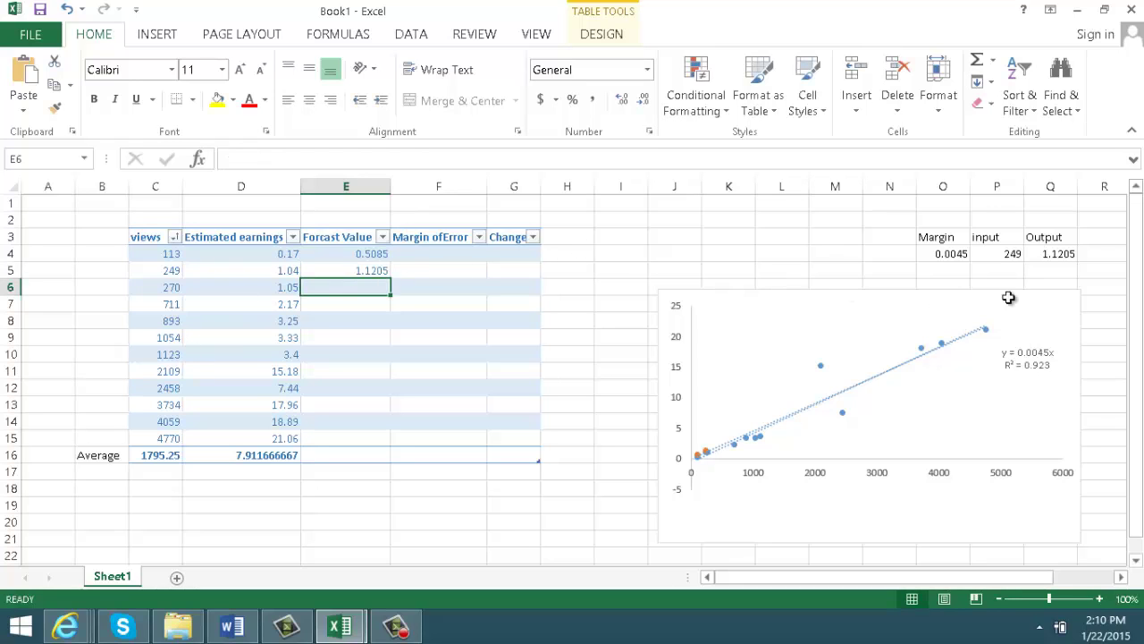
# Step: Set the input in P4 to 270 and enter the output 1.215 as the forecast value in E6
pyautogui.click(999, 256)
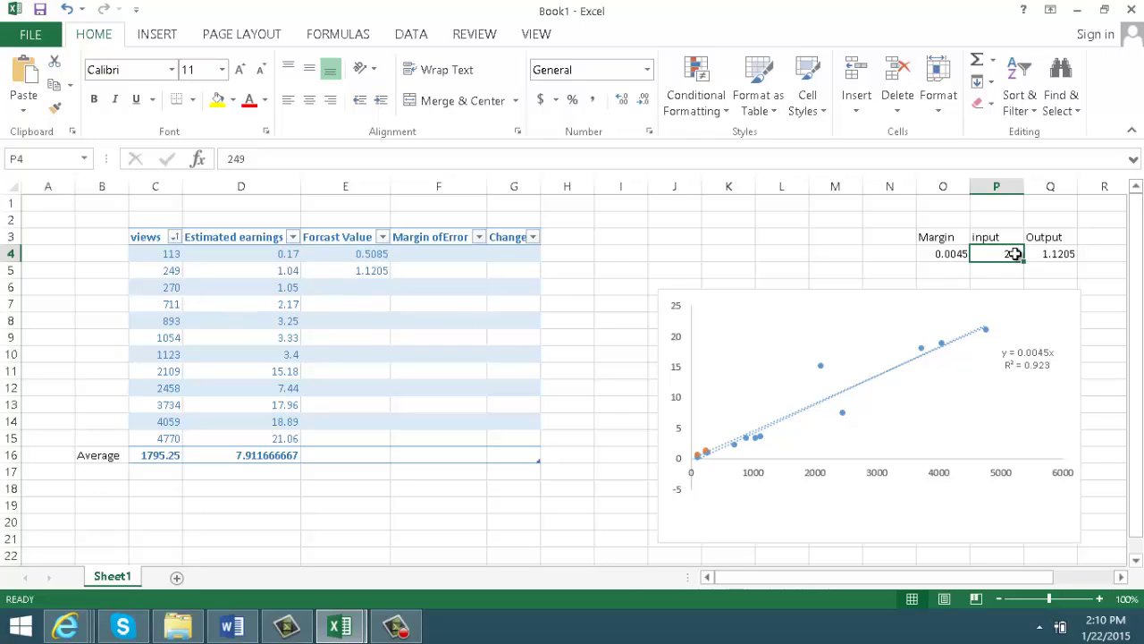
pyautogui.write('270')
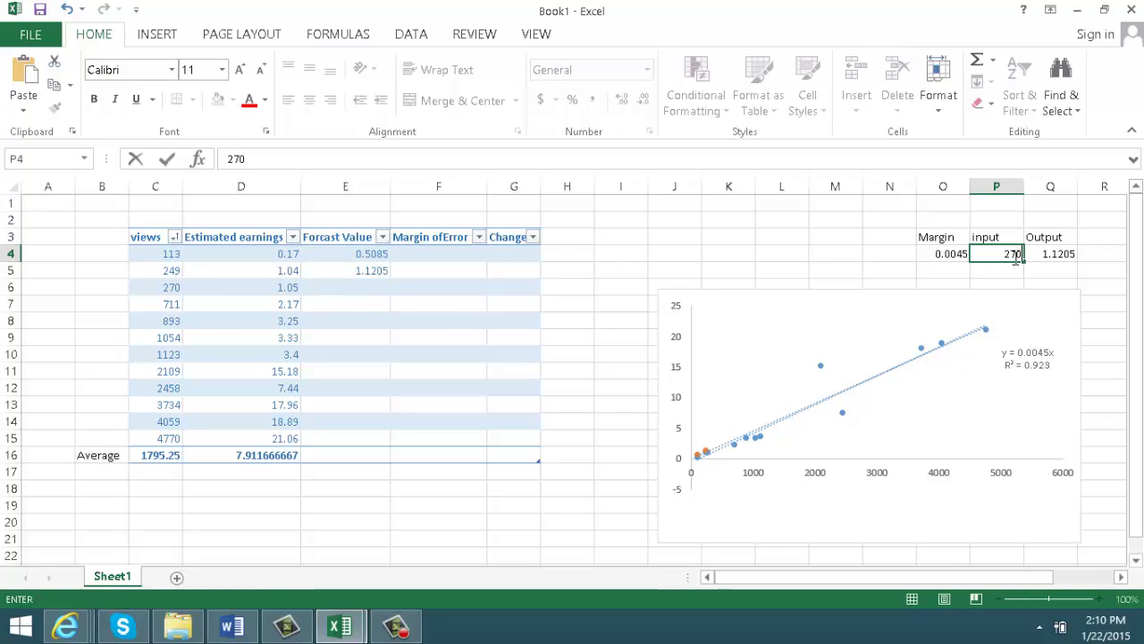
pyautogui.press('Return')
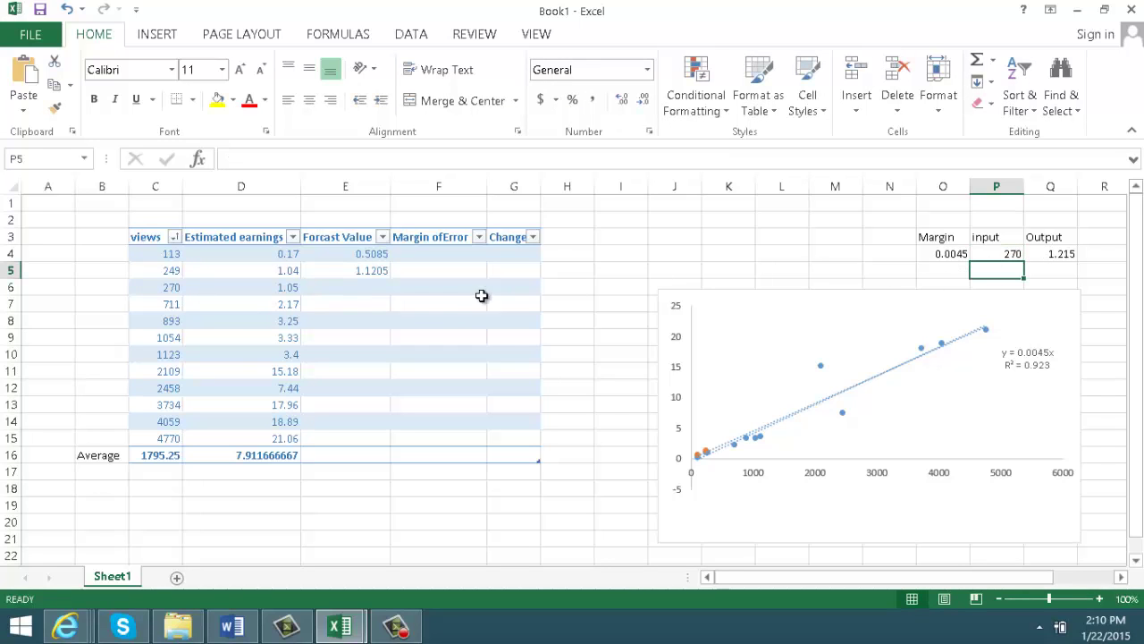
pyautogui.doubleClick(373, 289)
pyautogui.write('1')
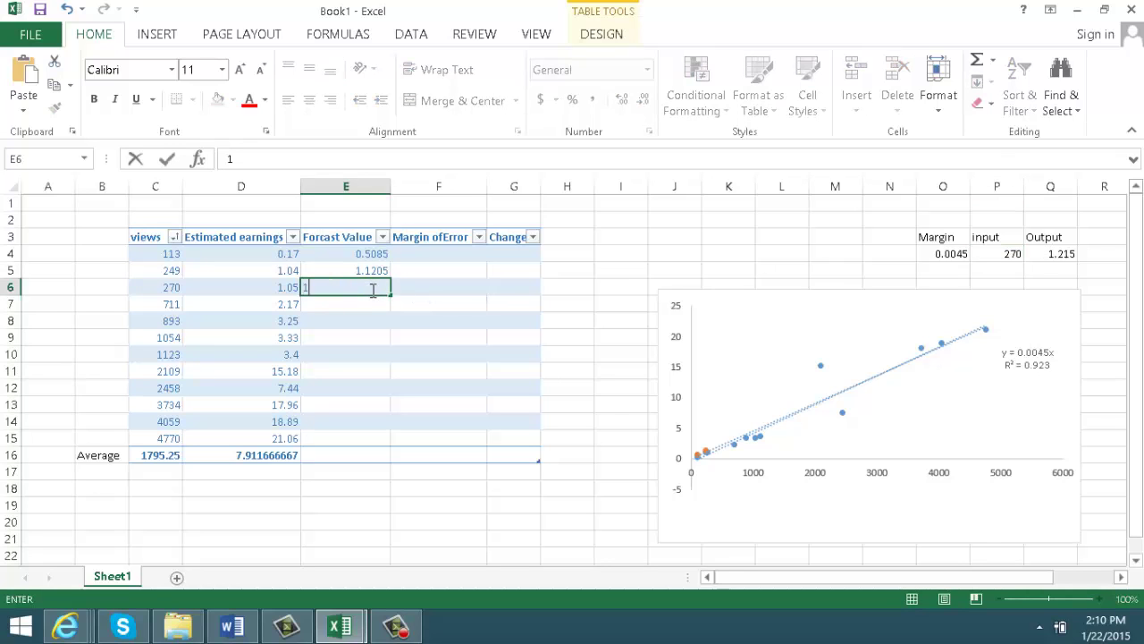
pyautogui.write('.215')
pyautogui.press('Return')
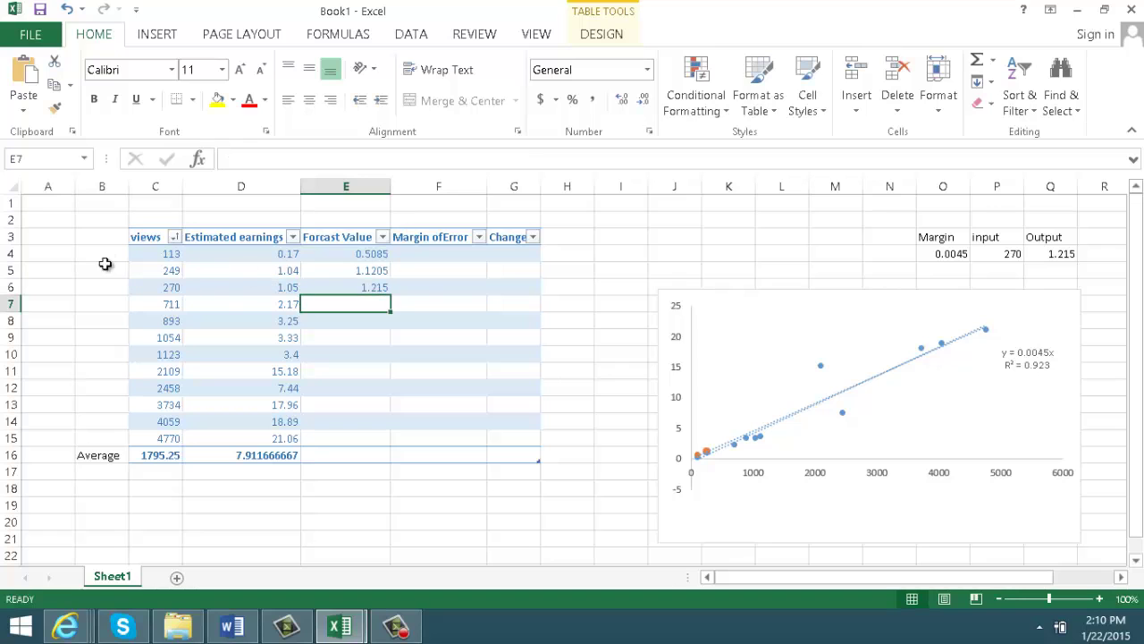
# Step: Set the input in P4 to 711 and enter the output 3.1995 as the forecast value in E7
pyautogui.click(1015, 254)
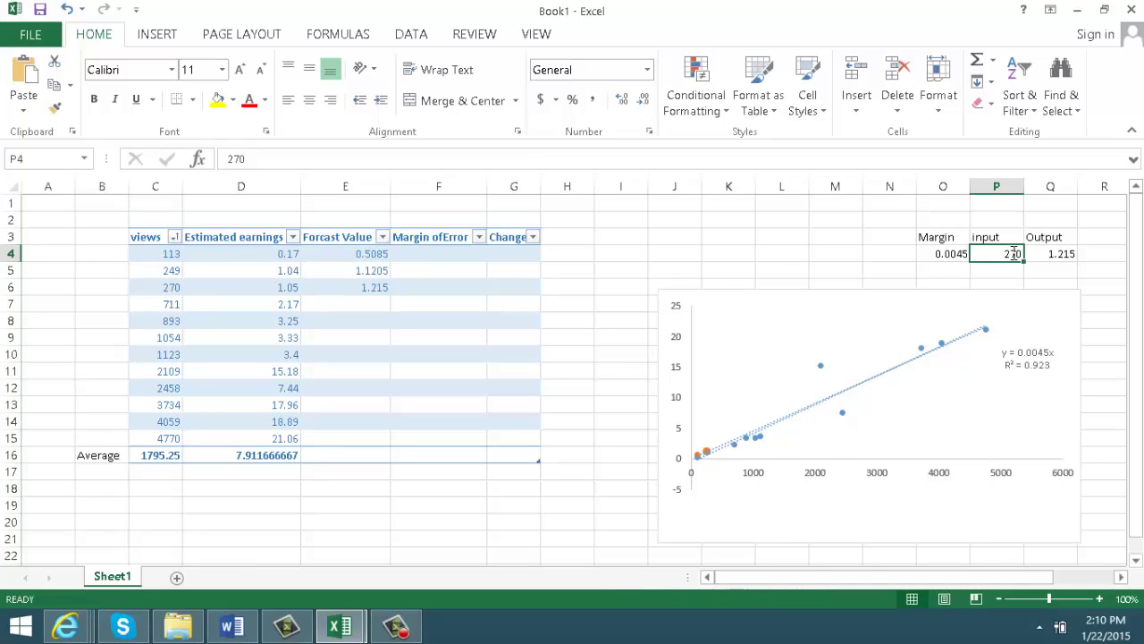
pyautogui.write('711')
pyautogui.press('Return')
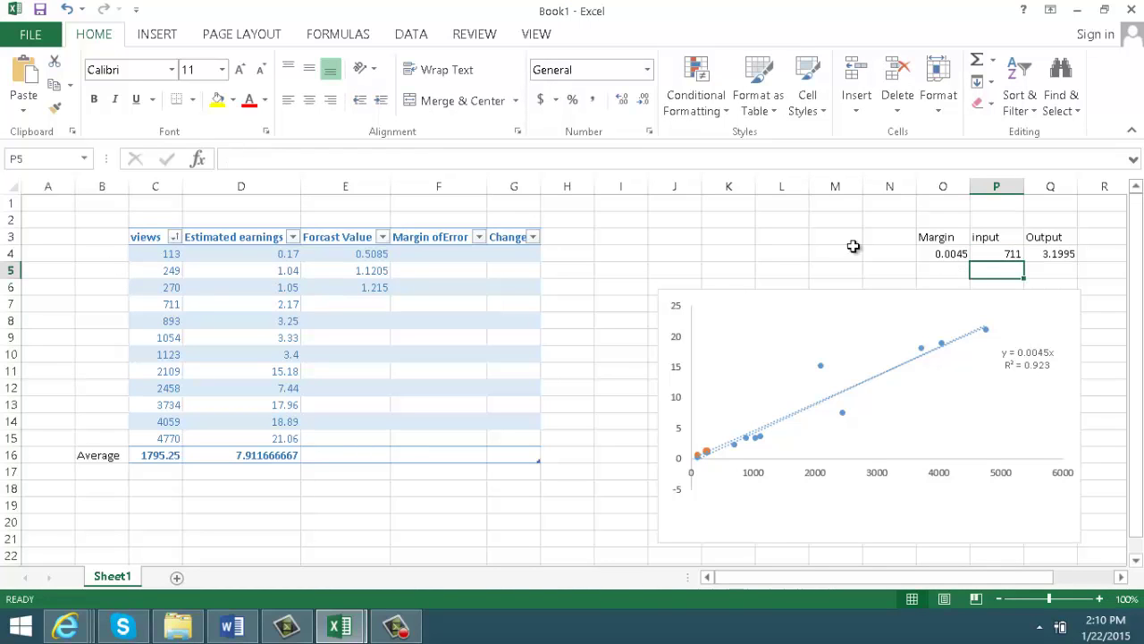
pyautogui.doubleClick(376, 304)
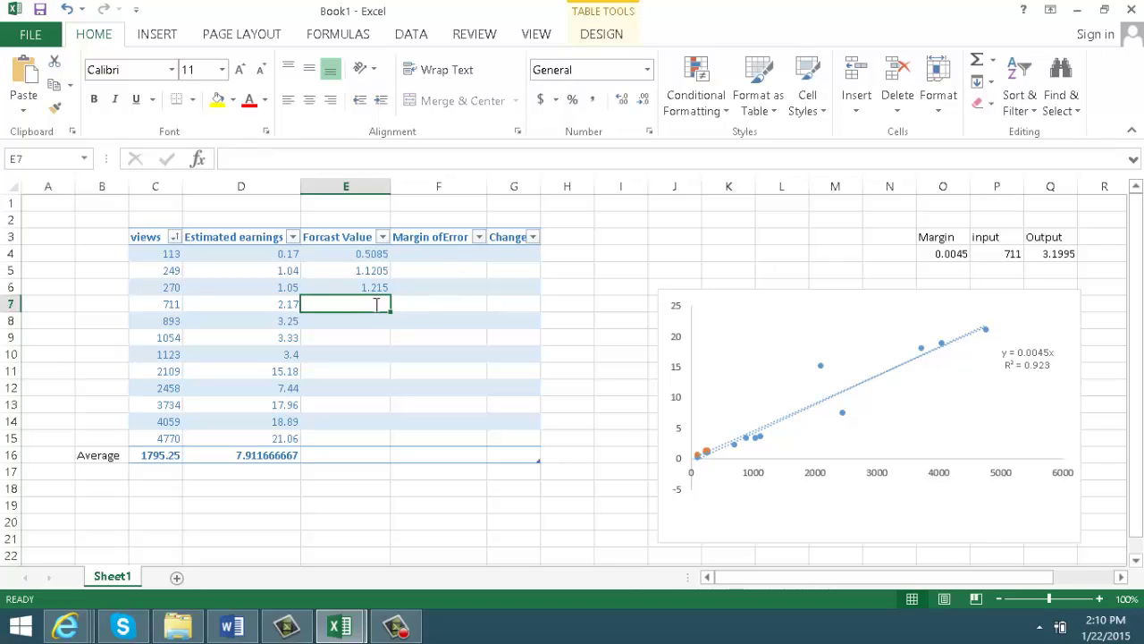
pyautogui.write('3.1995')
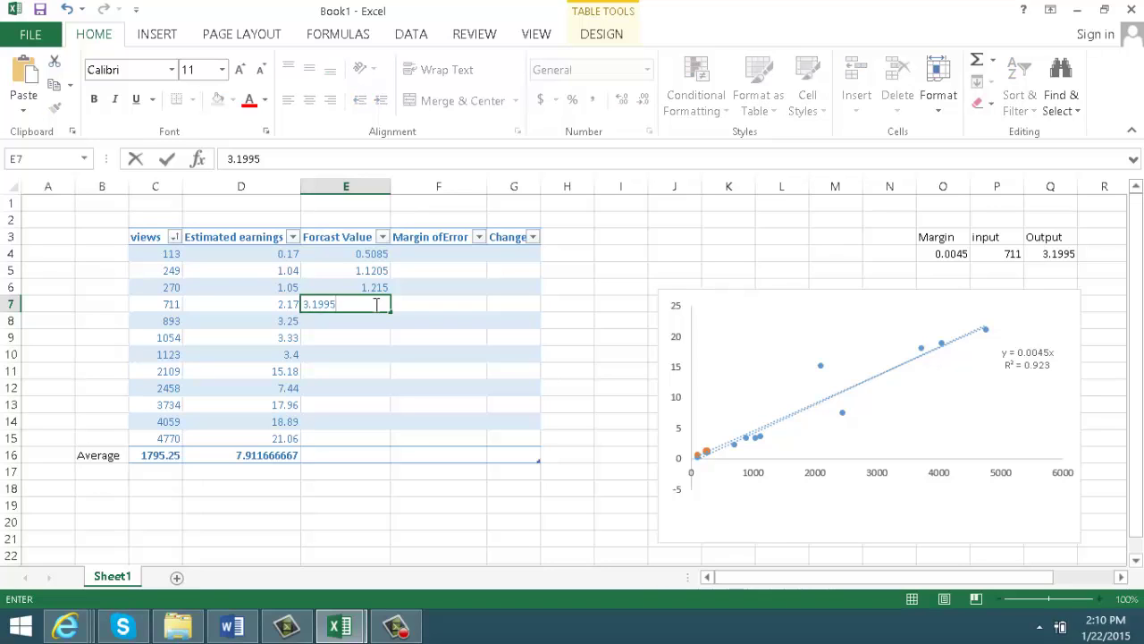
pyautogui.press('Return')
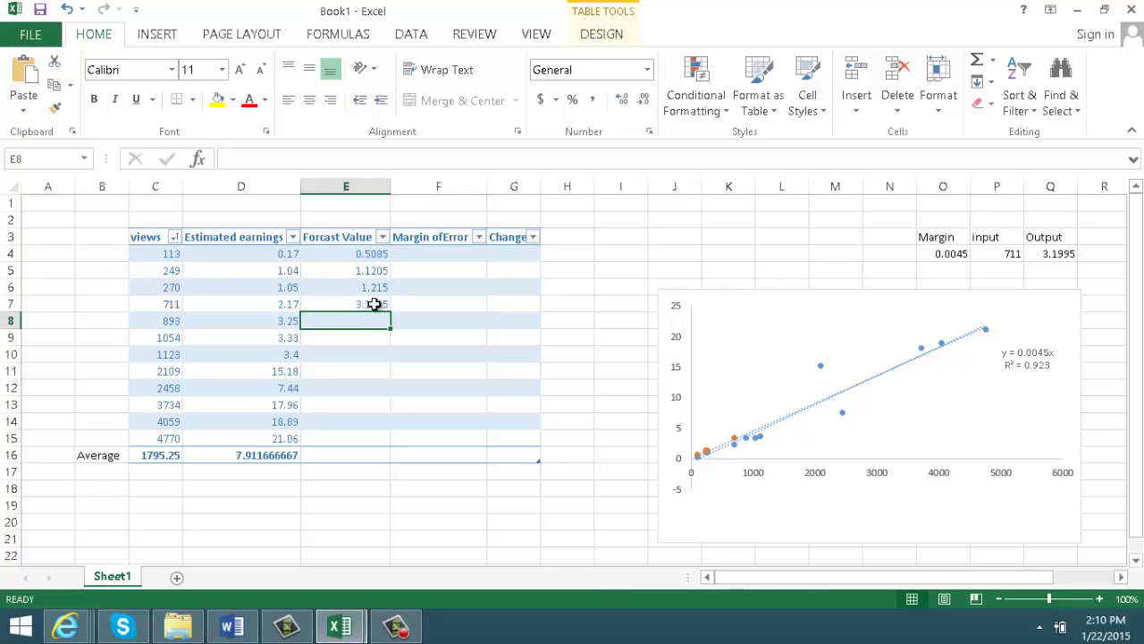
# Step: Set the input in P4 to 893 and enter the output 4.0185 as the forecast value in E8
pyautogui.click(1009, 253)
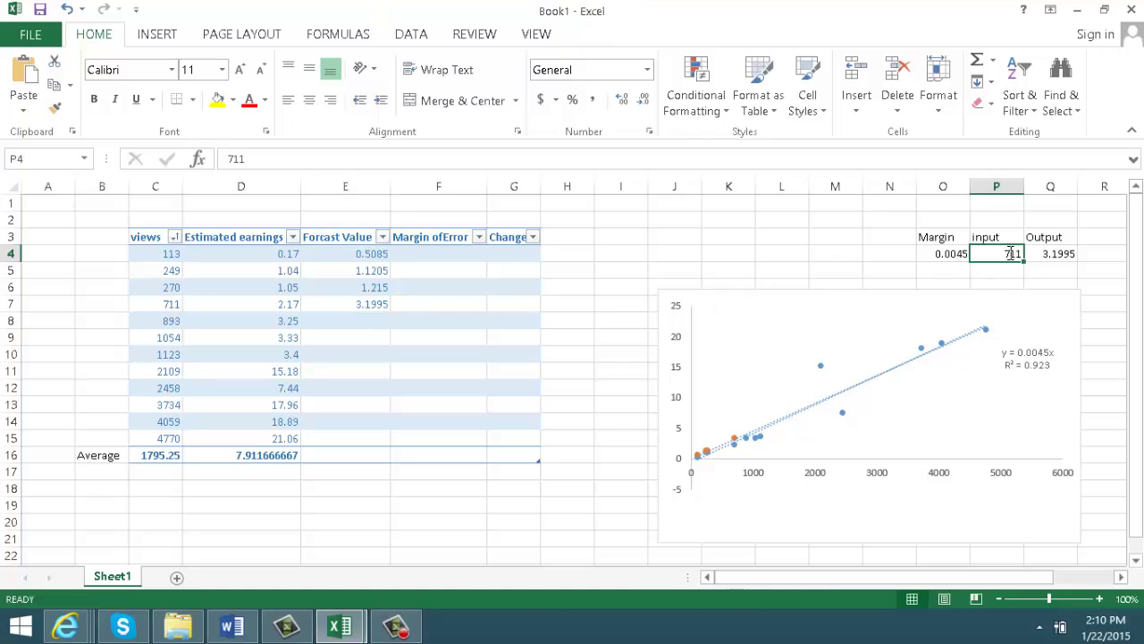
pyautogui.write('893')
pyautogui.press('Return')
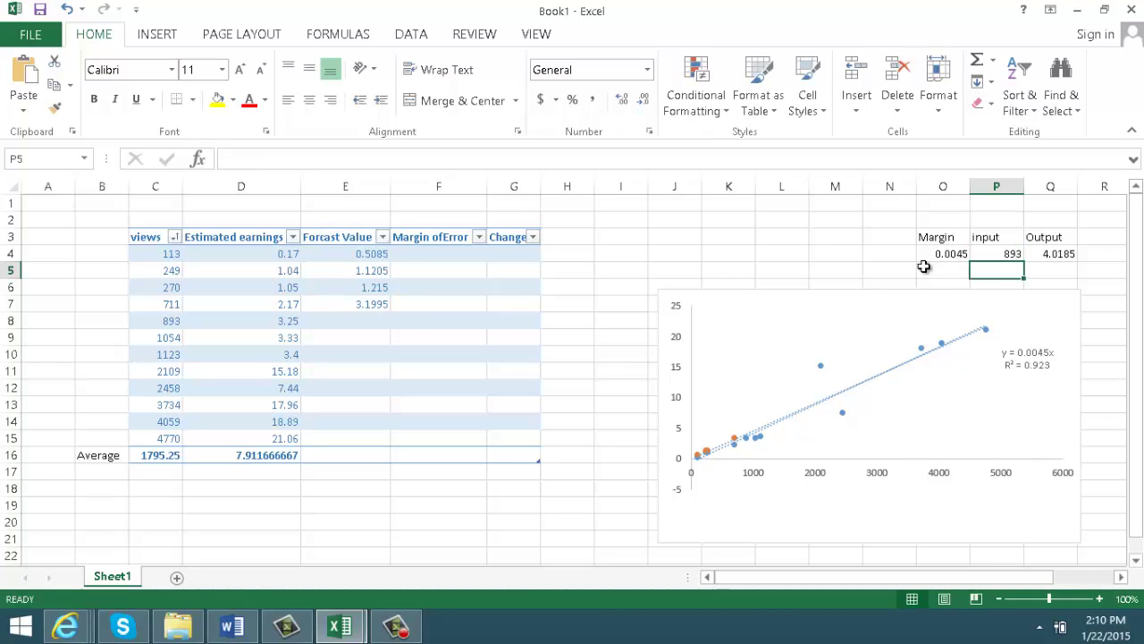
pyautogui.click(359, 322)
pyautogui.write('4')
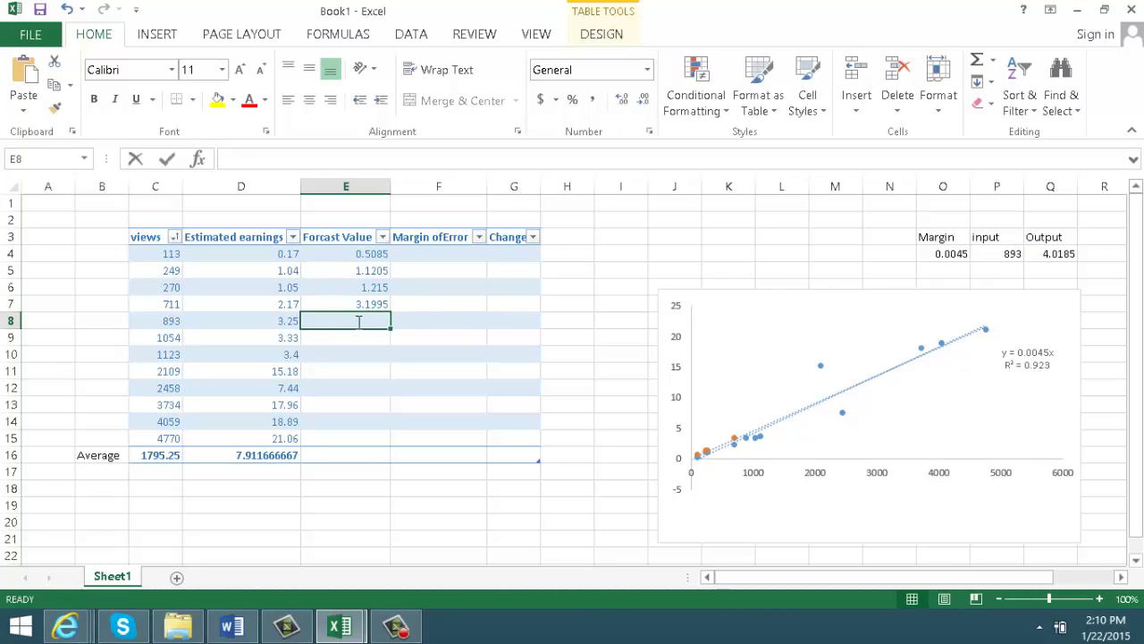
pyautogui.write('.')
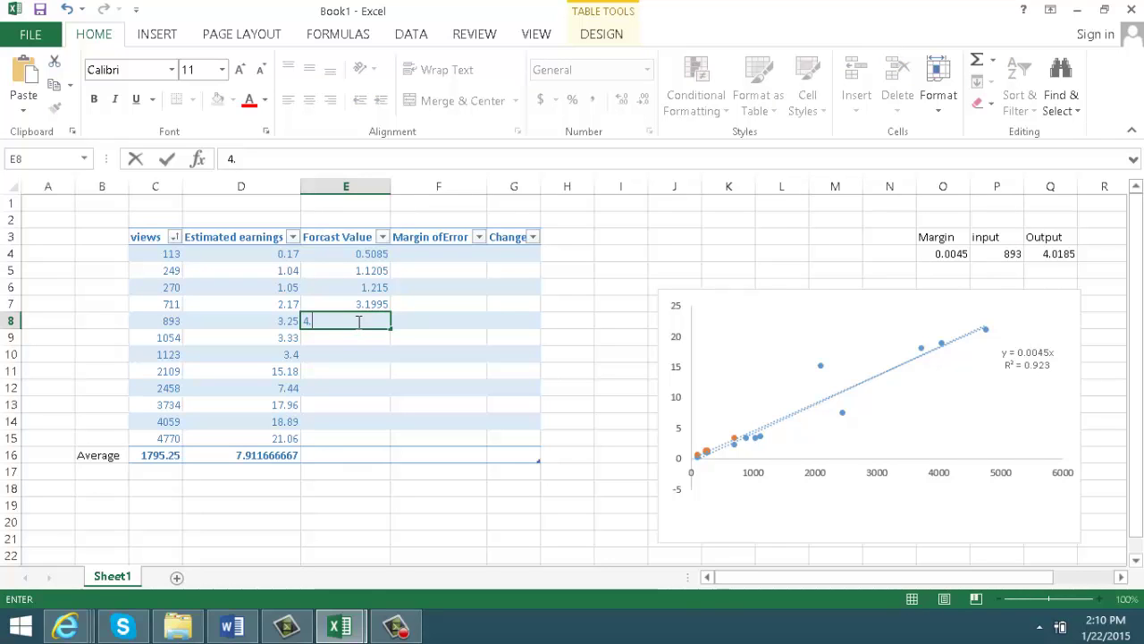
pyautogui.write('0')
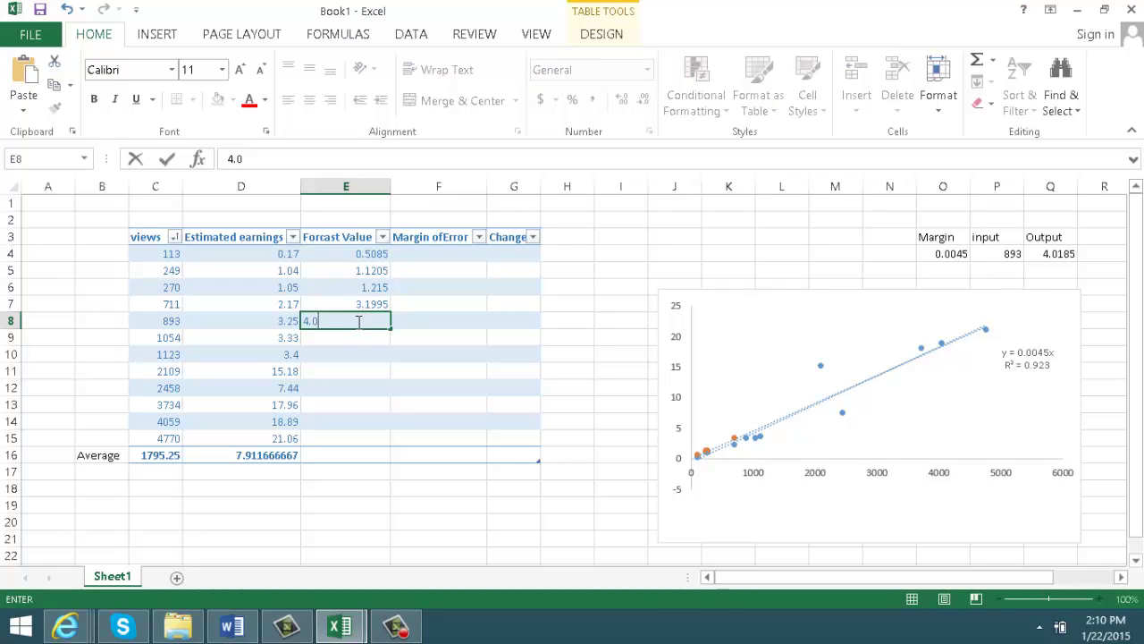
pyautogui.write('185')
pyautogui.press('Return')
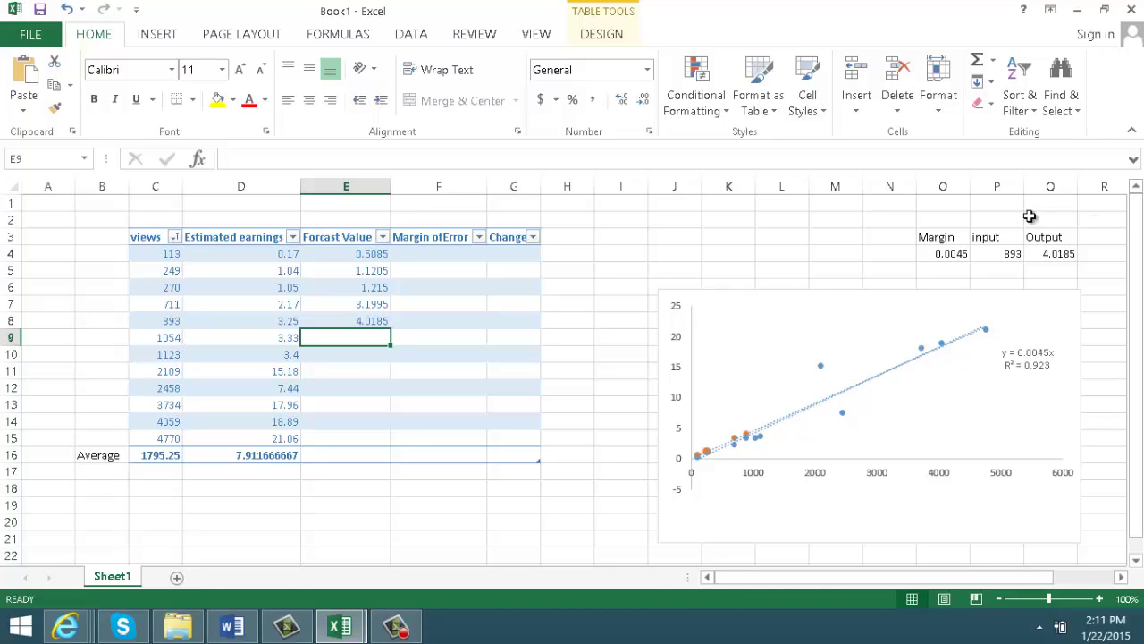
# Step: Link the input in P4 to the 1054 views in C9 and enter the output 4.743 as the forecast value in E9
pyautogui.click(1009, 257)
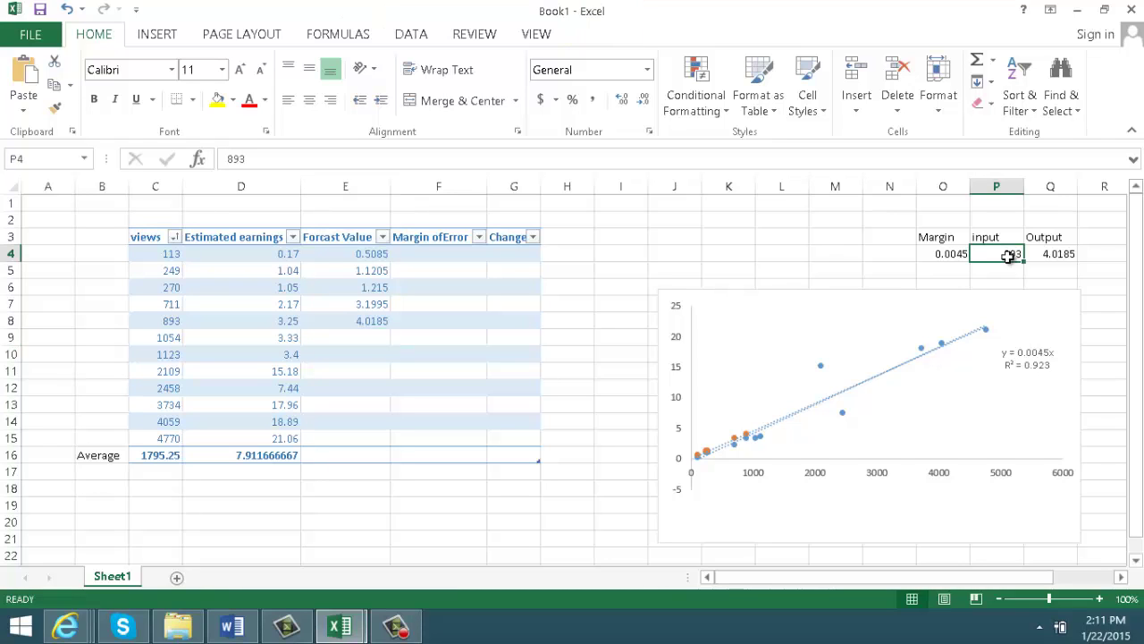
pyautogui.write('=')
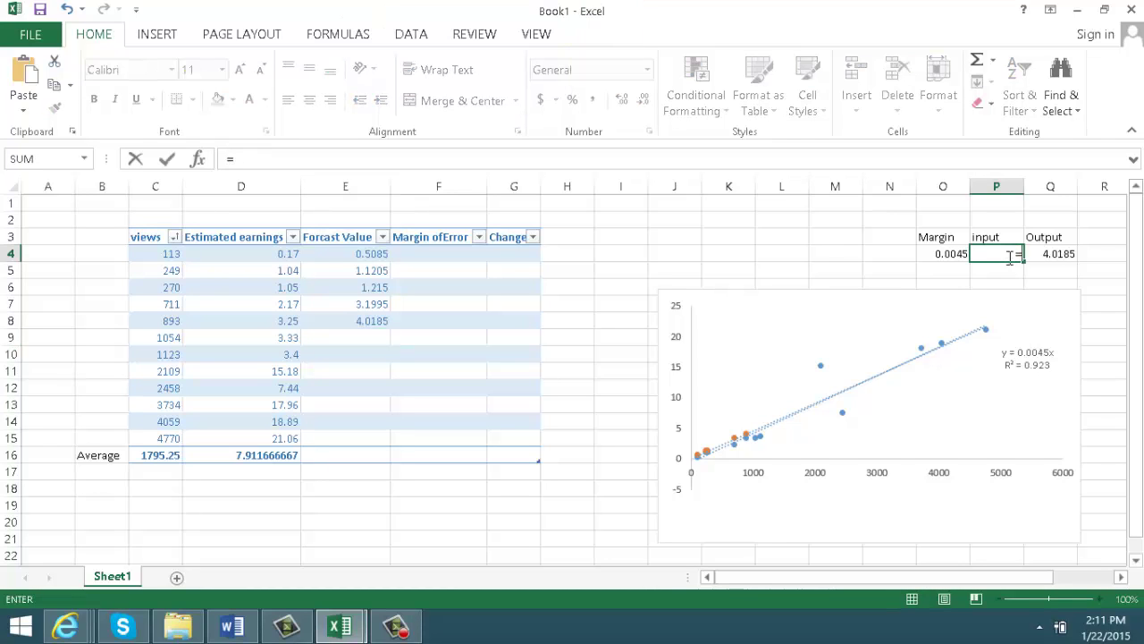
pyautogui.click(170, 335)
pyautogui.press('Return')
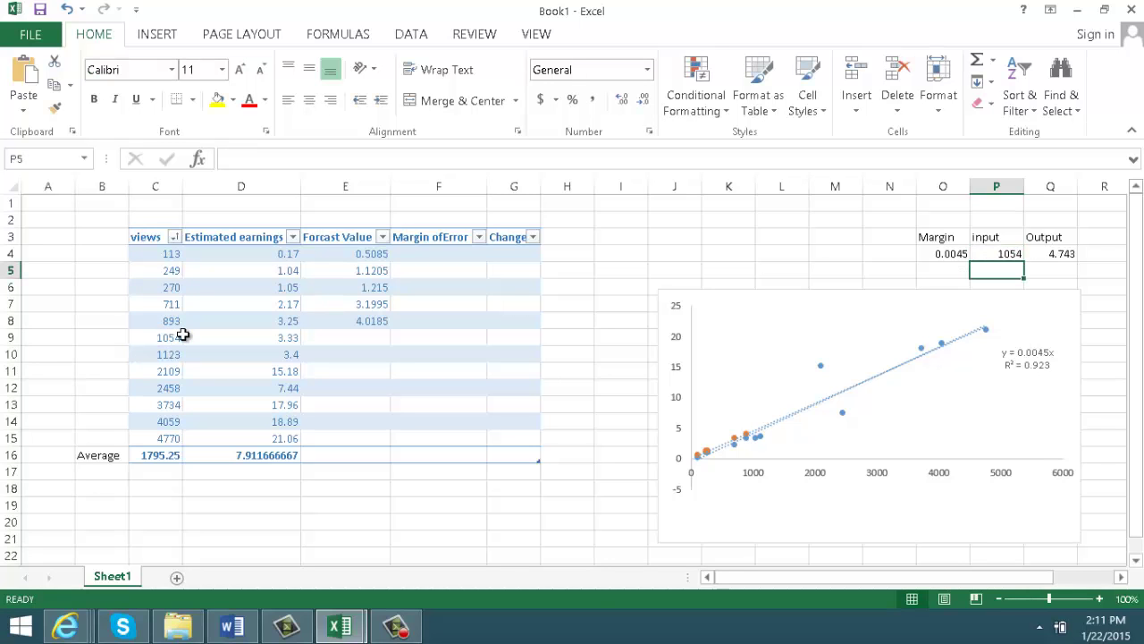
pyautogui.click(366, 338)
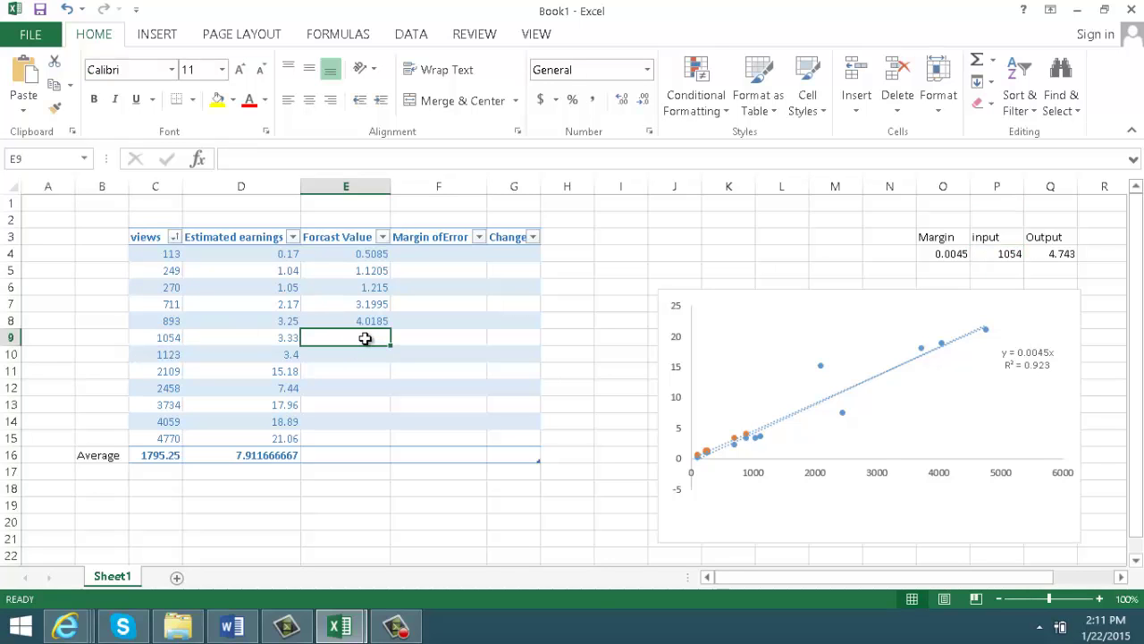
pyautogui.write('4')
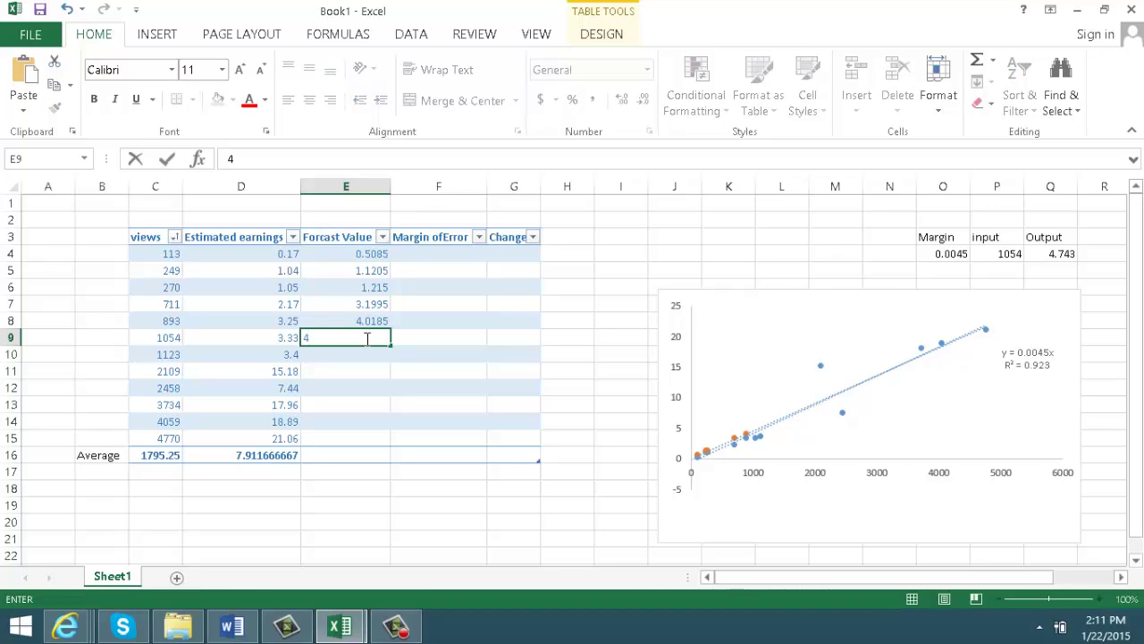
pyautogui.write('.749')
pyautogui.press('Return')
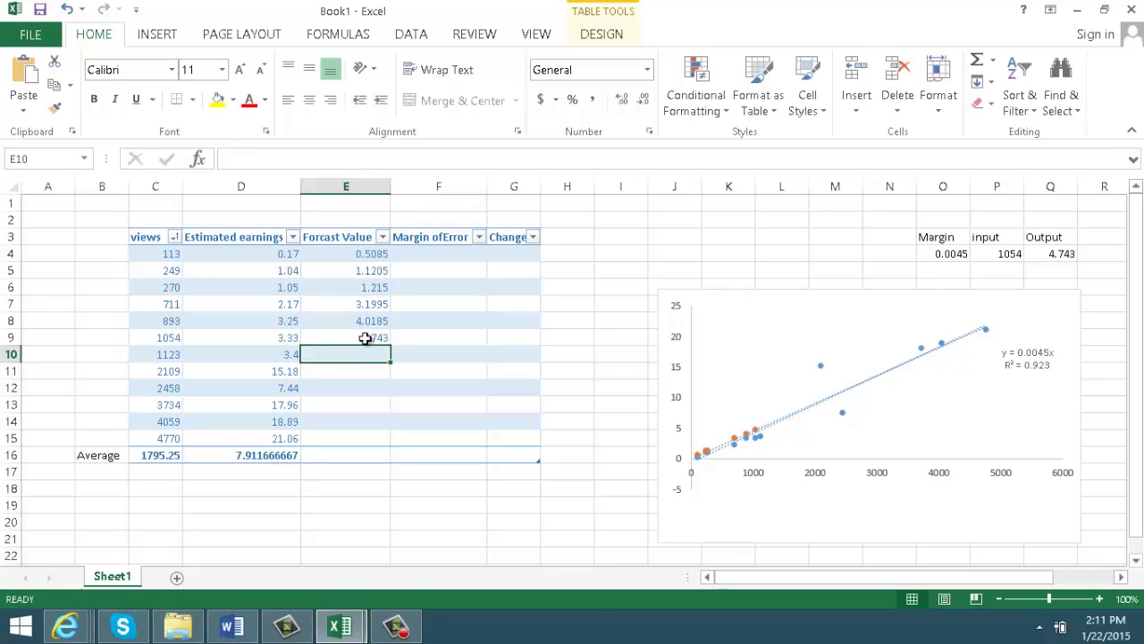
# Step: Link the input in P4 to the views in C10 and enter the output 5.0535 as the forecast value in E10
pyautogui.click(1008, 256)
pyautogui.write('=')
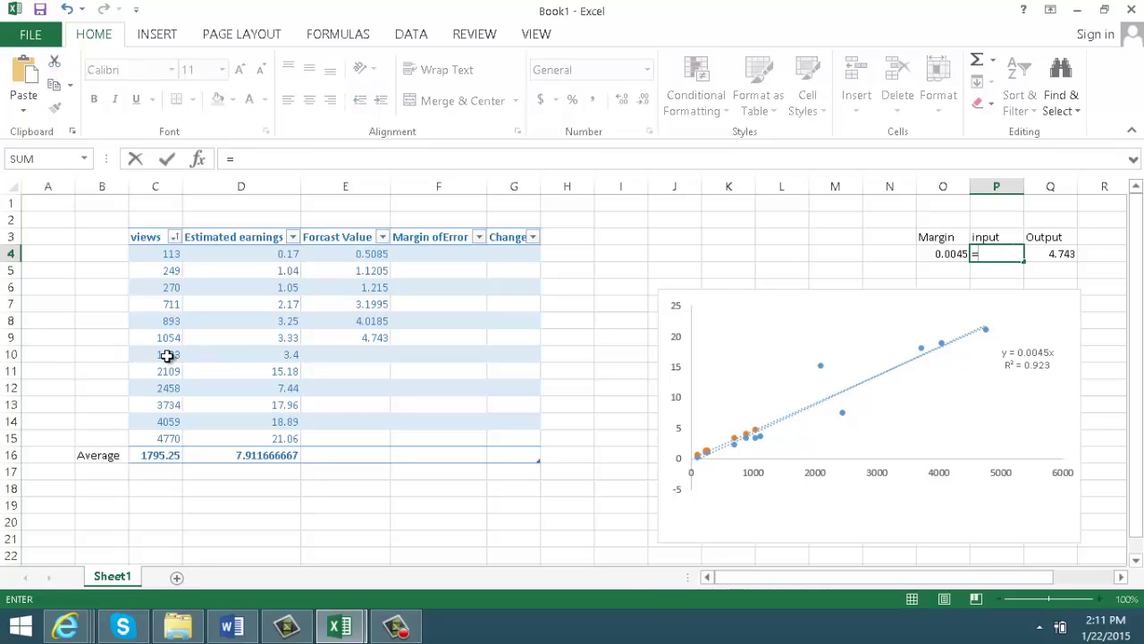
pyautogui.click(167, 356)
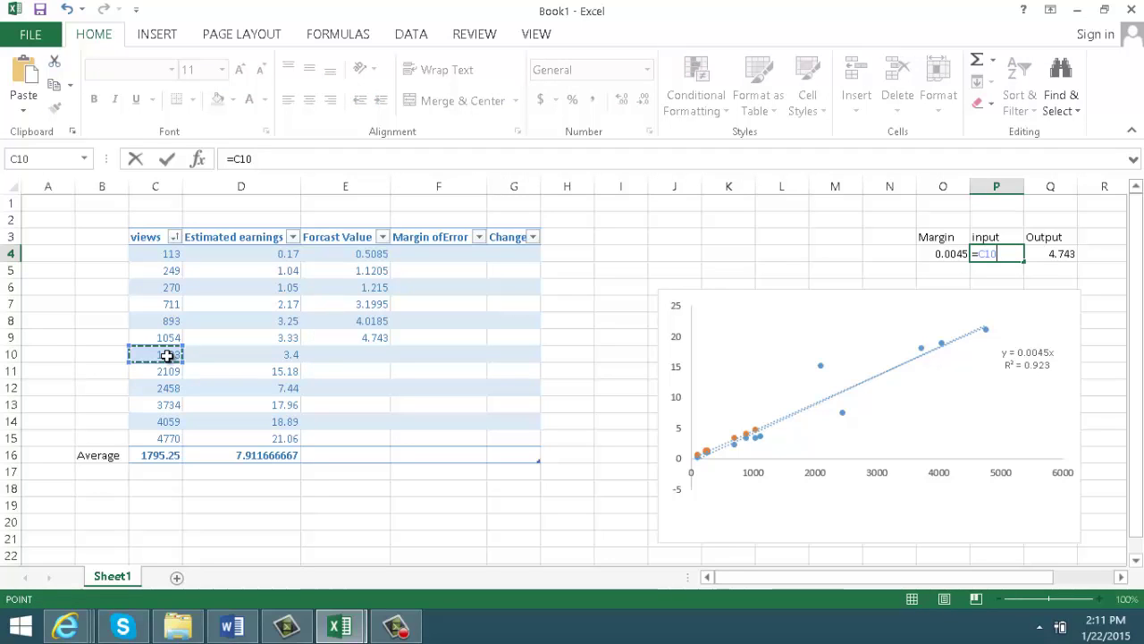
pyautogui.press('Return')
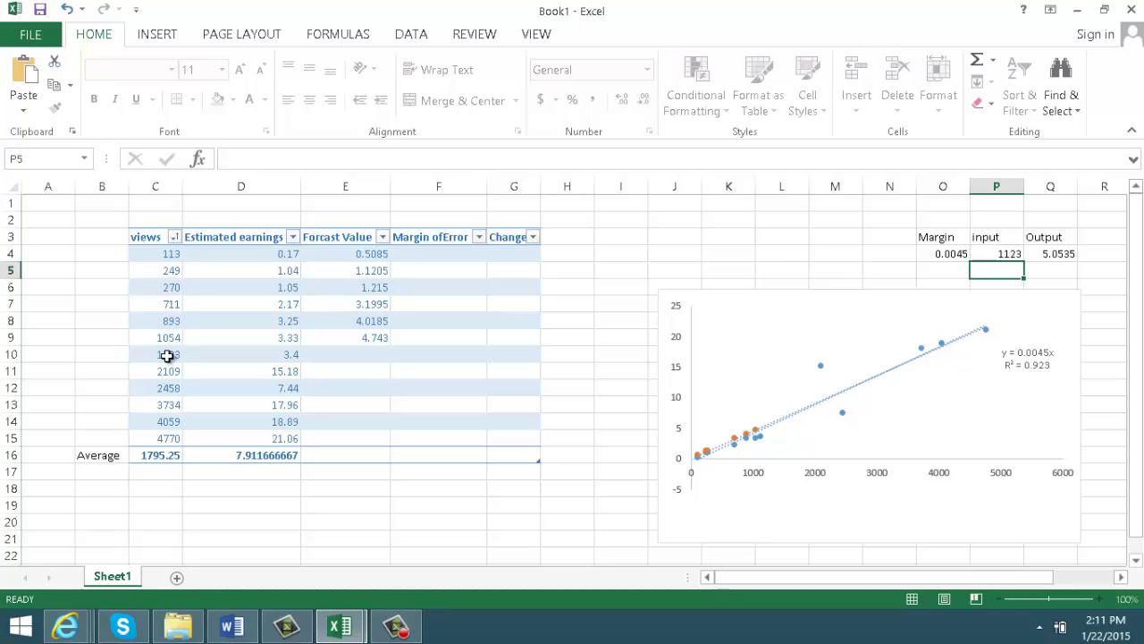
pyautogui.click(379, 354)
pyautogui.write('5.0')
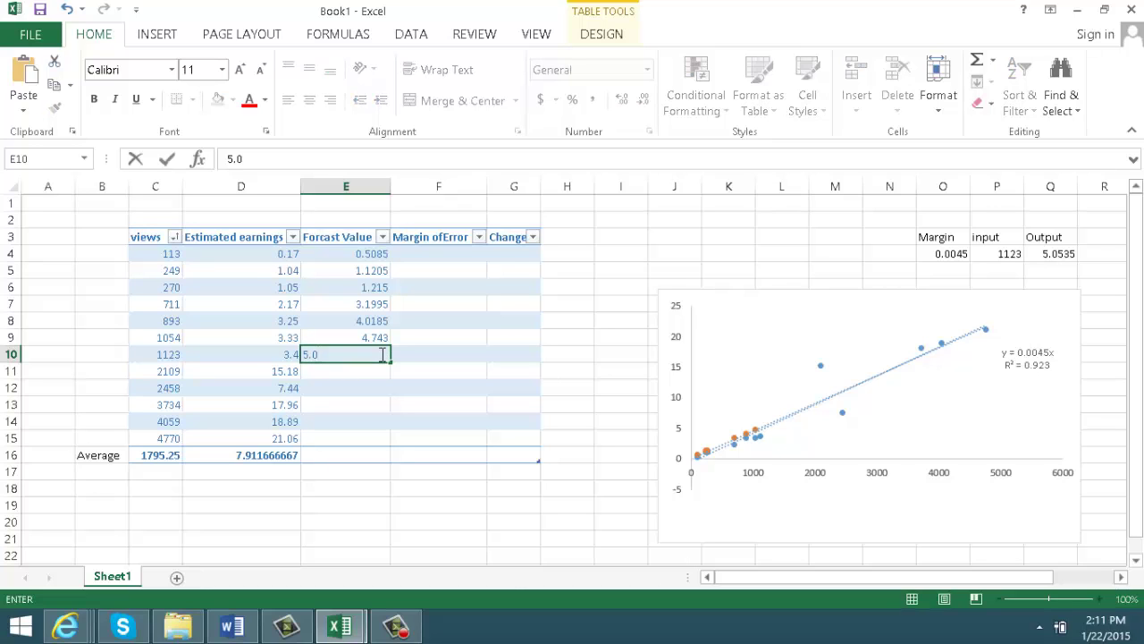
pyautogui.write('53')
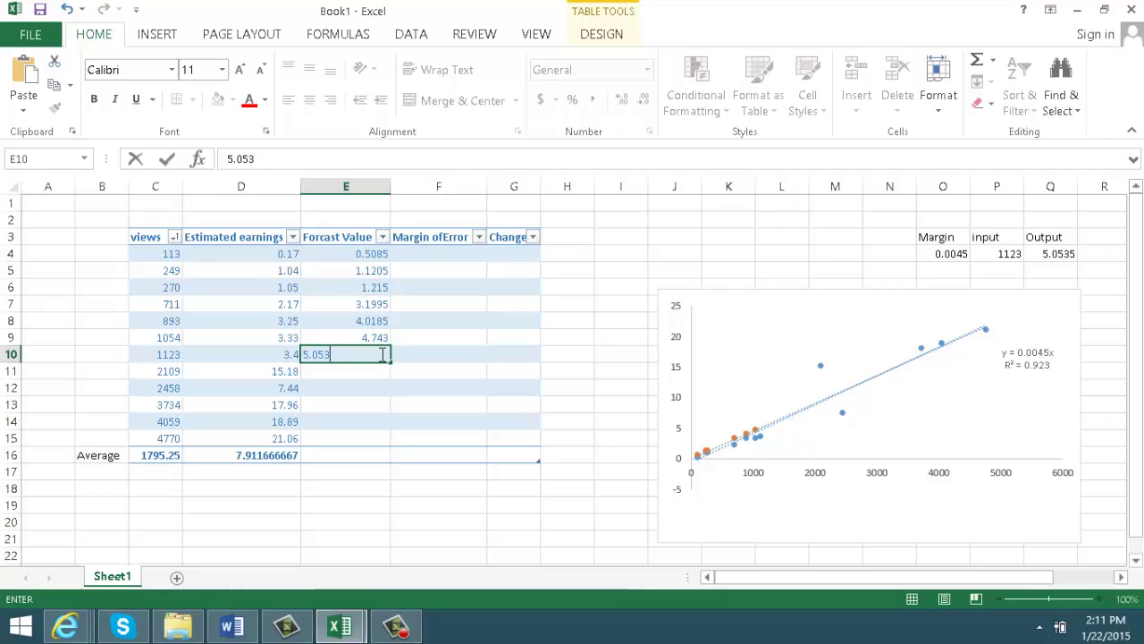
pyautogui.write('5')
pyautogui.click(360, 375)
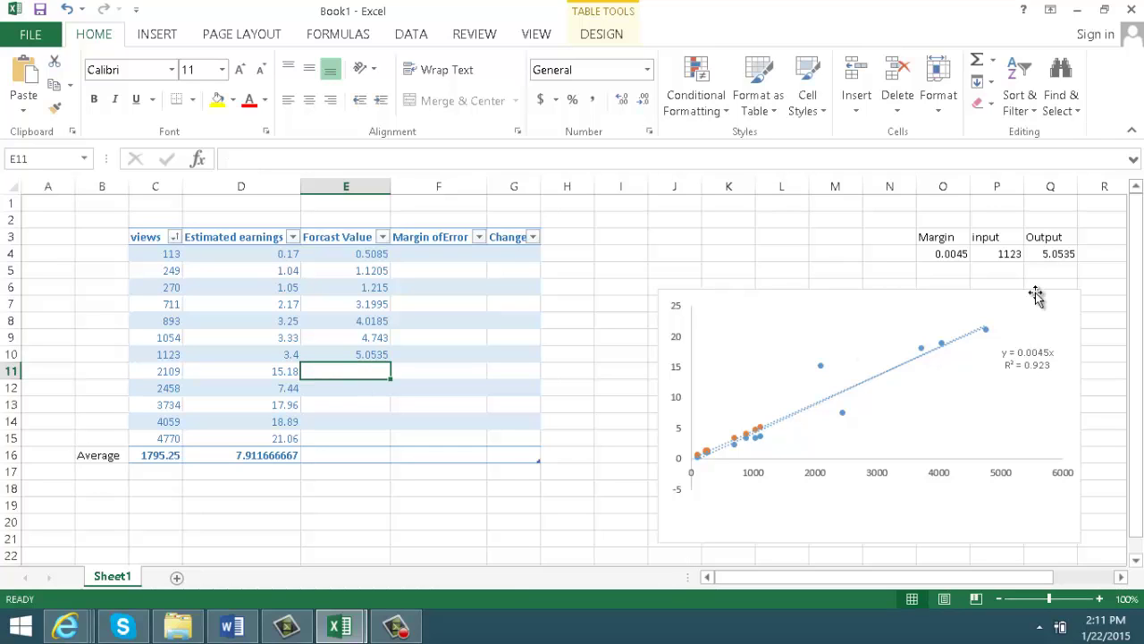
# Step: Link the input in P4 to the views in C11 and enter the output 9.4905 as the forecast value in E11
pyautogui.click(1003, 252)
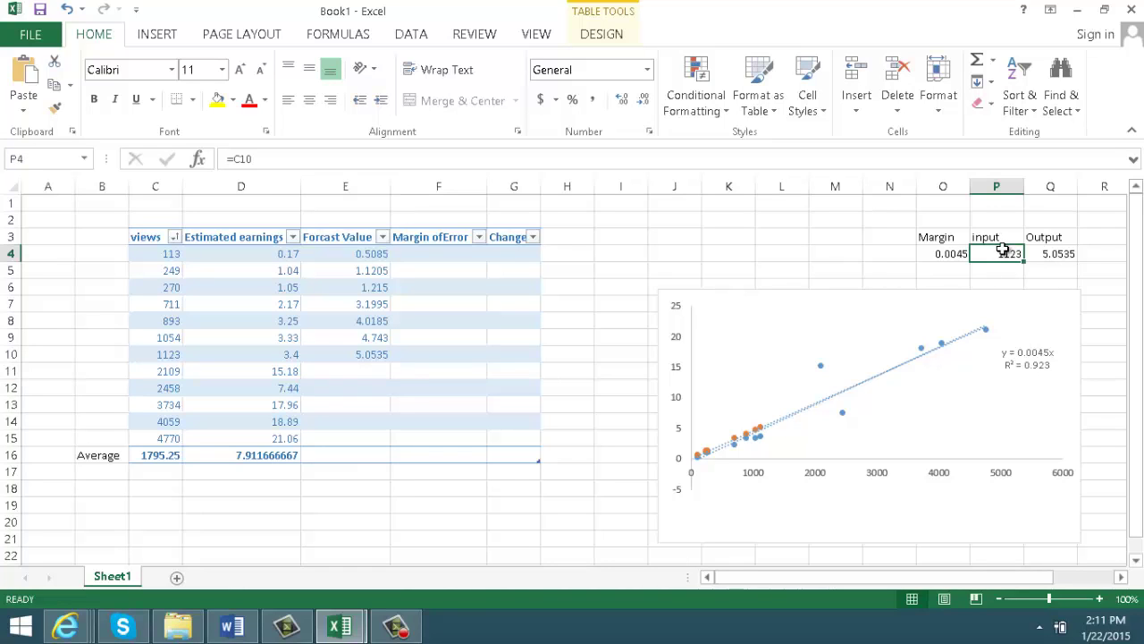
pyautogui.write('=')
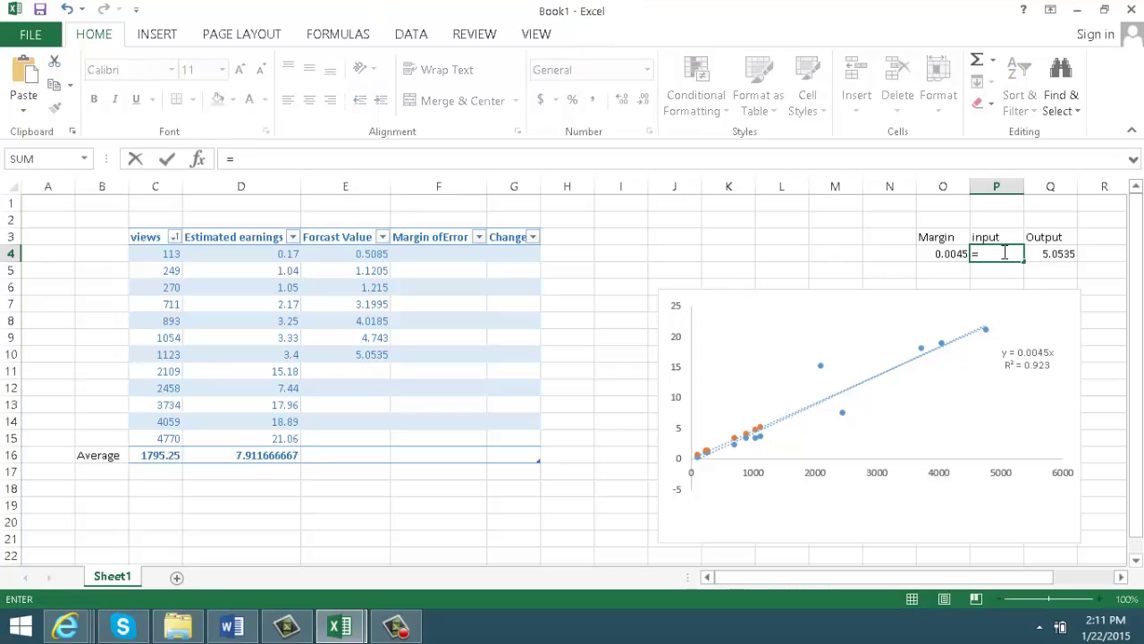
pyautogui.click(168, 372)
pyautogui.click(167, 372)
pyautogui.press('Return')
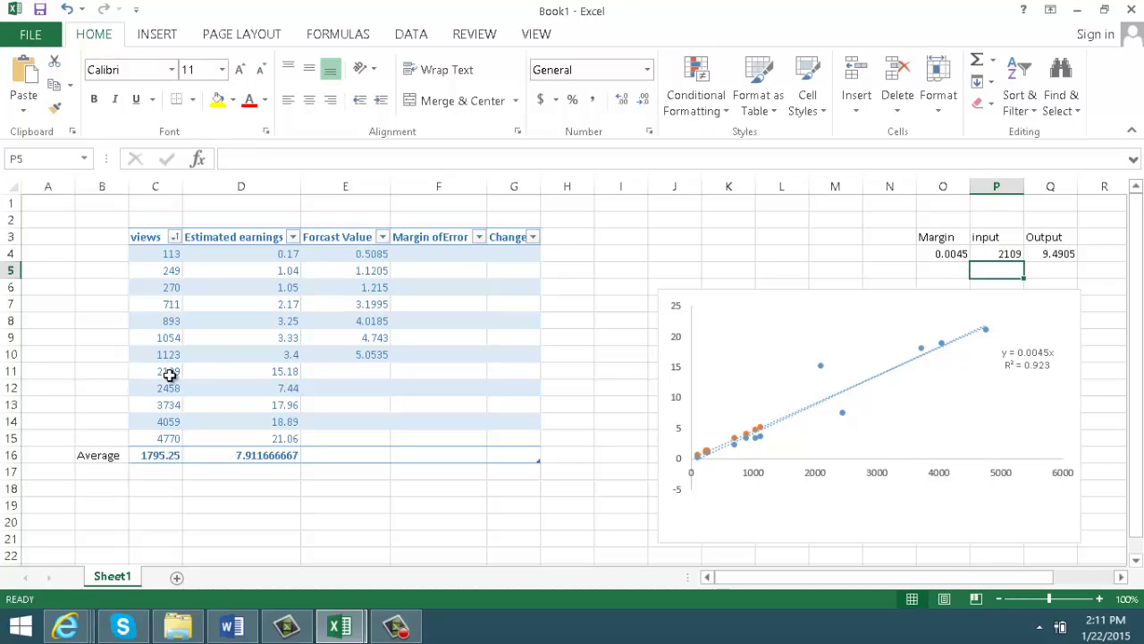
pyautogui.click(355, 371)
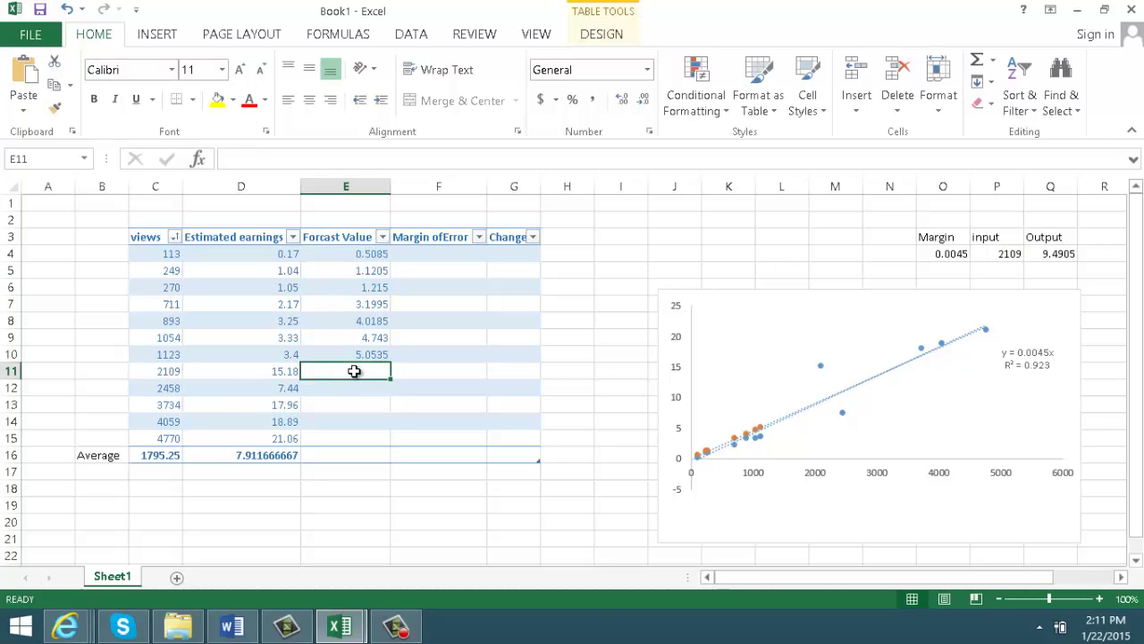
pyautogui.write('9')
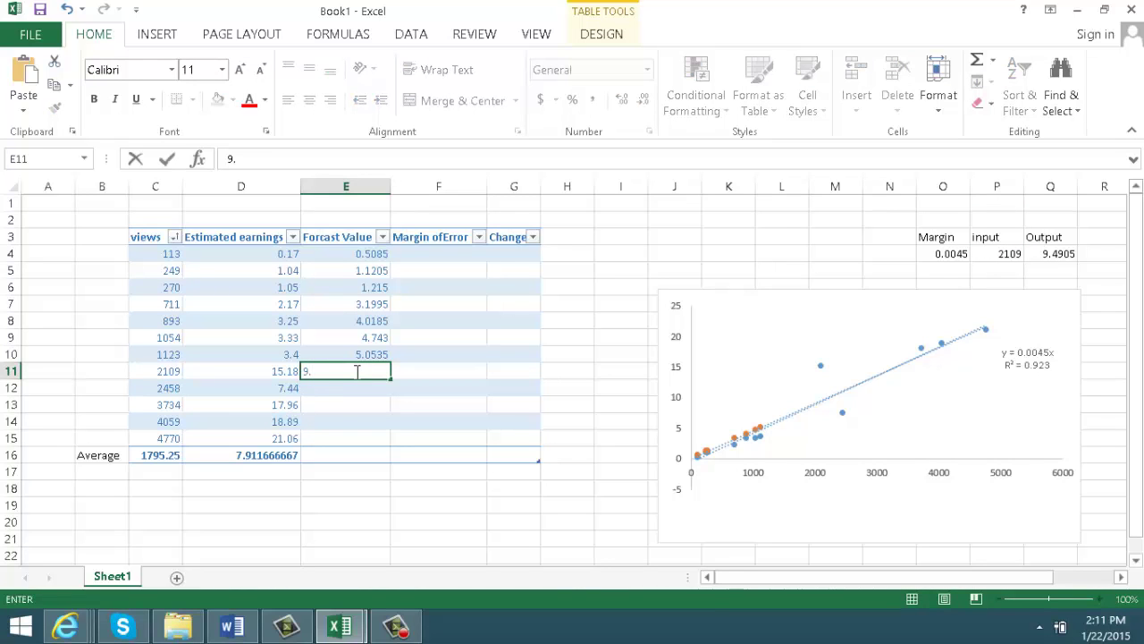
pyautogui.write('.4905')
pyautogui.click(376, 388)
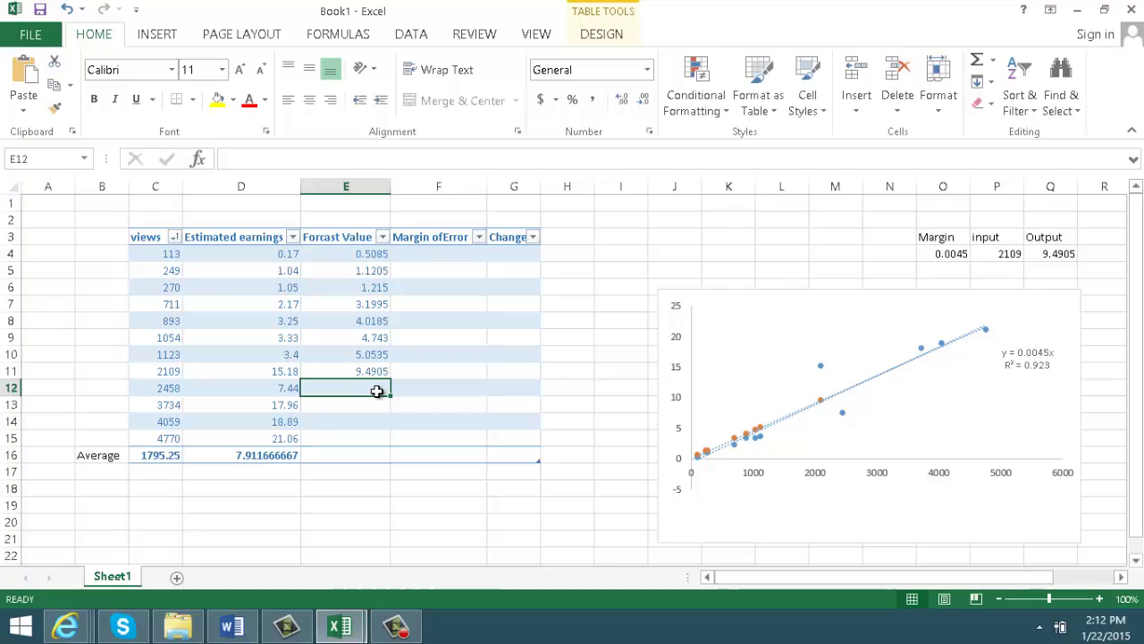
# Step: Link the input in P4 to the views in C12 and enter the output 11.061 as the forecast value in E12
pyautogui.click(1013, 254)
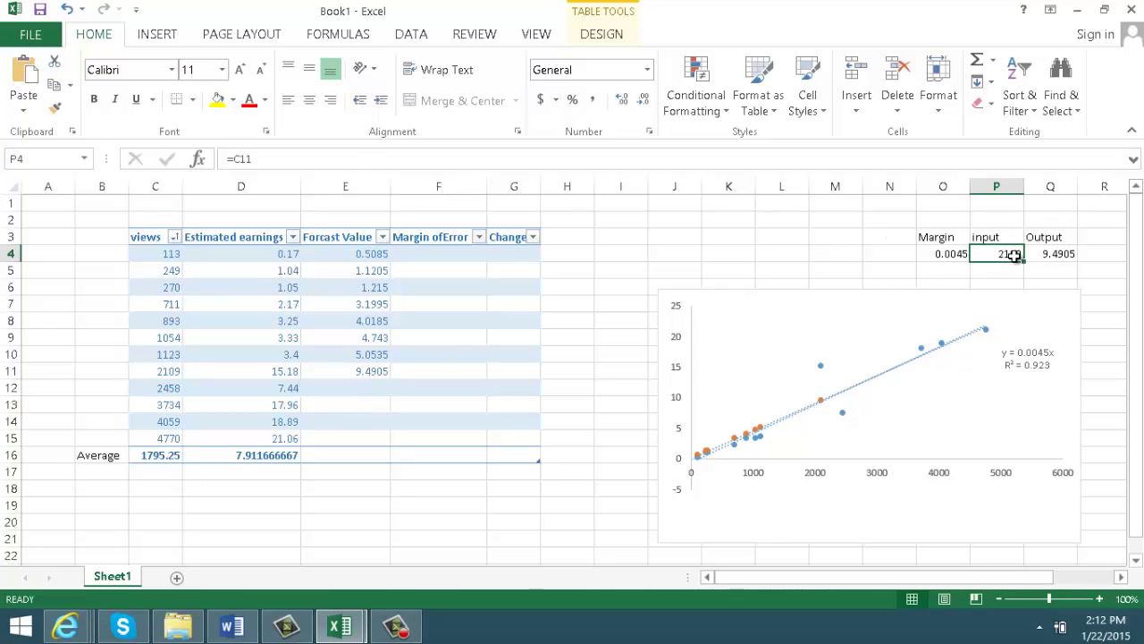
pyautogui.write('=')
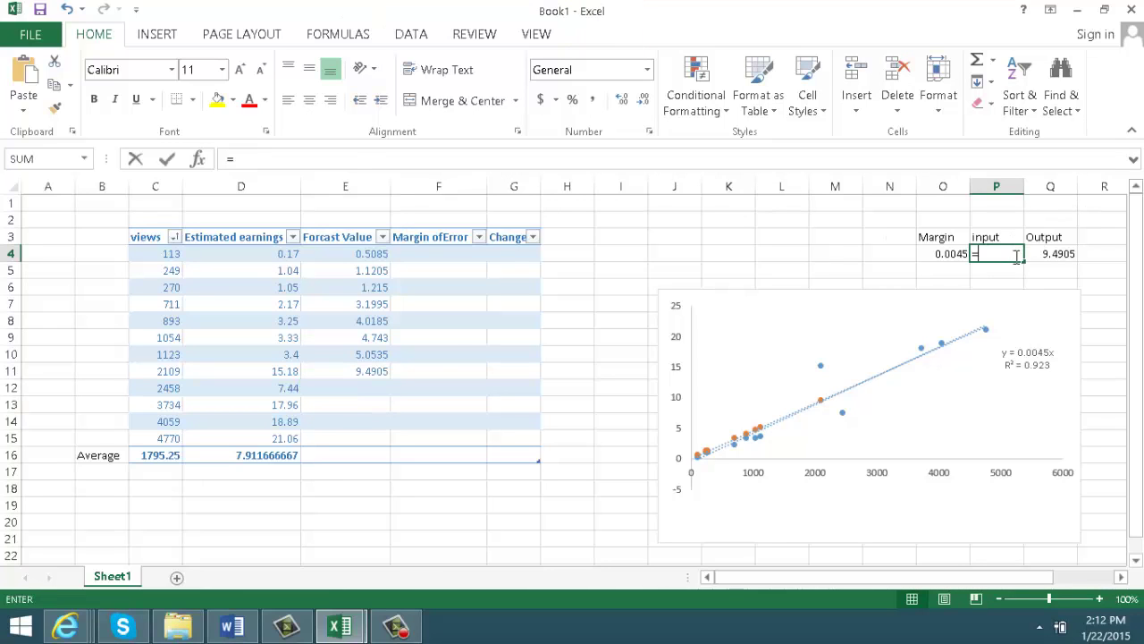
pyautogui.click(161, 388)
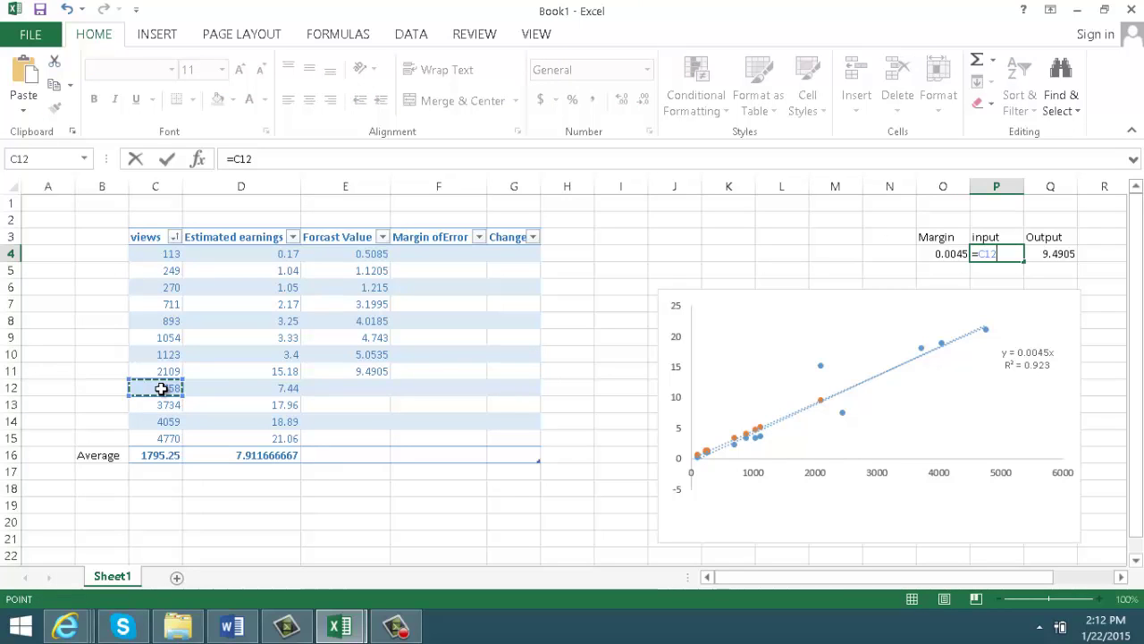
pyautogui.press('Return')
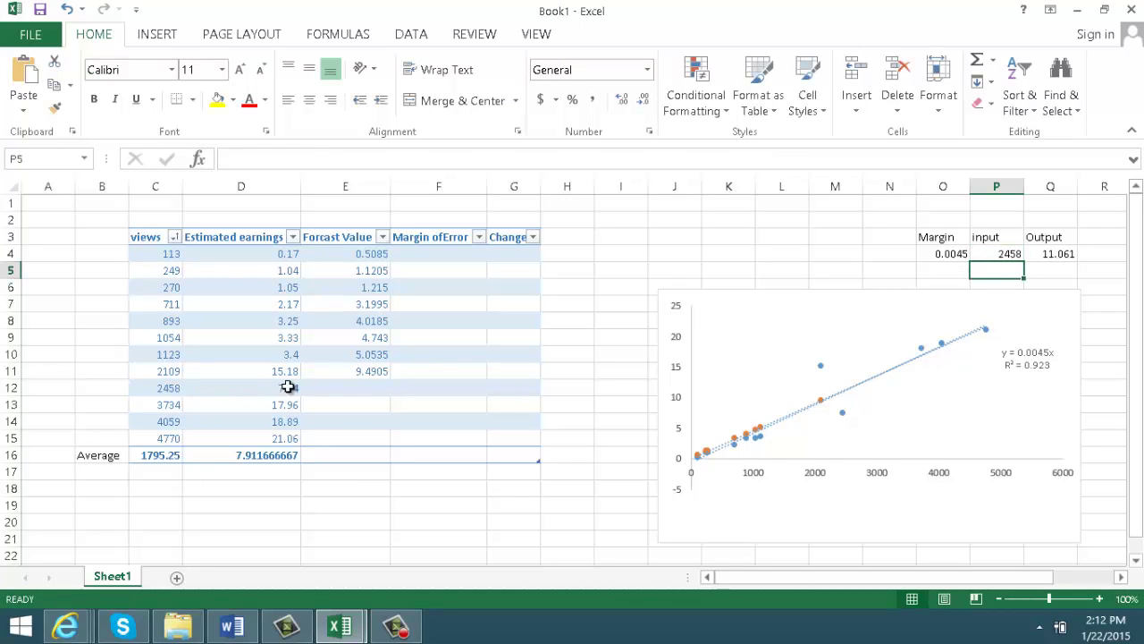
pyautogui.click(363, 389)
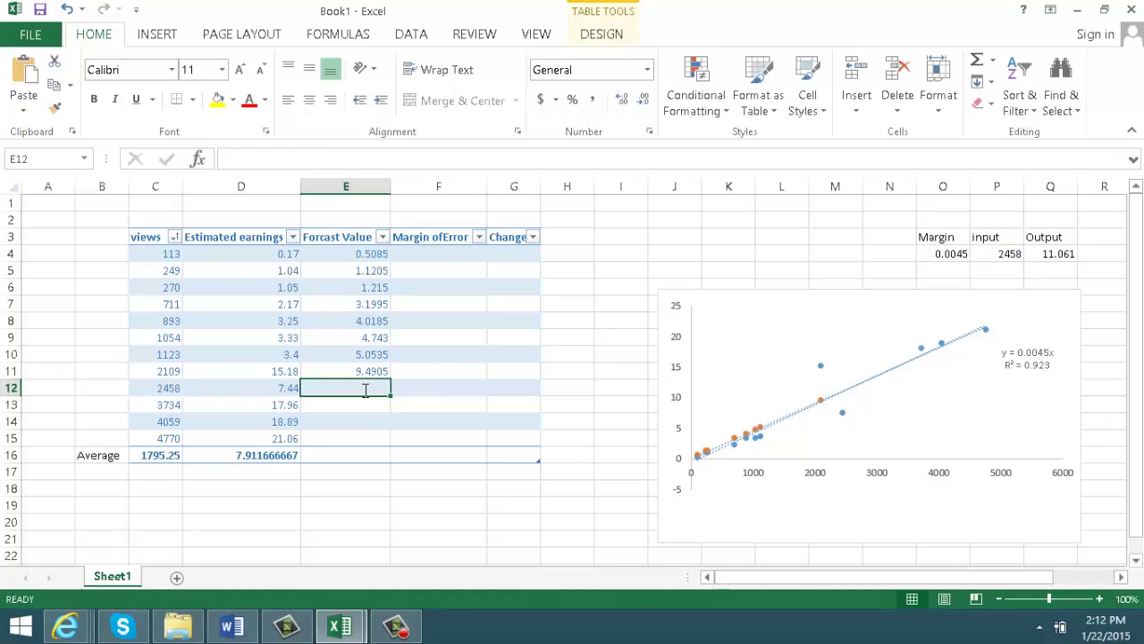
pyautogui.write('11.061')
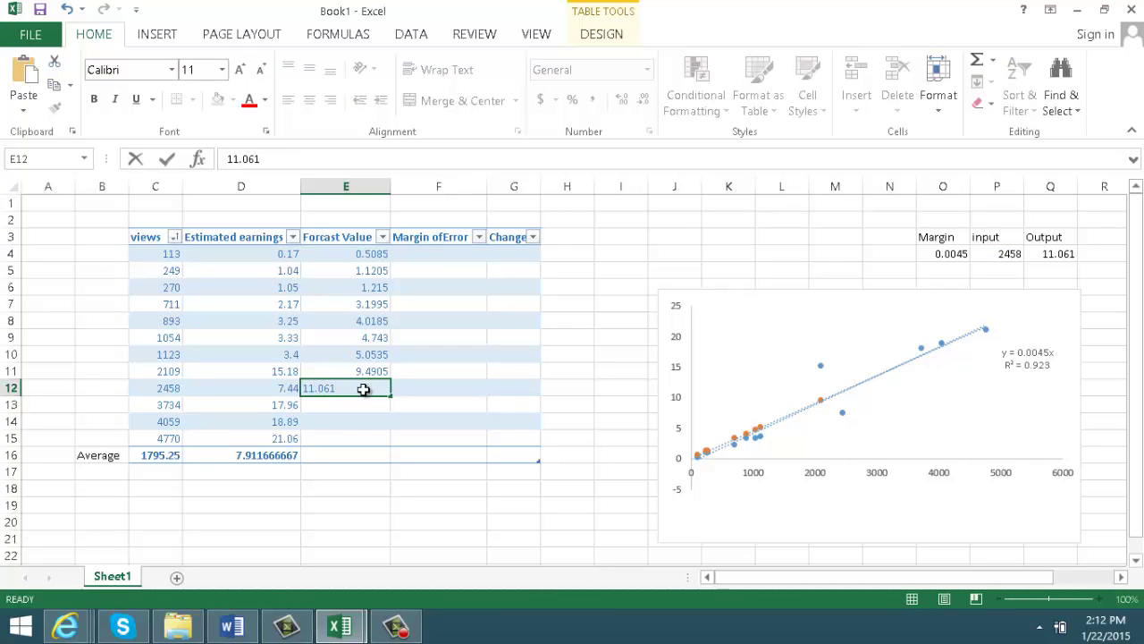
pyautogui.press('Return')
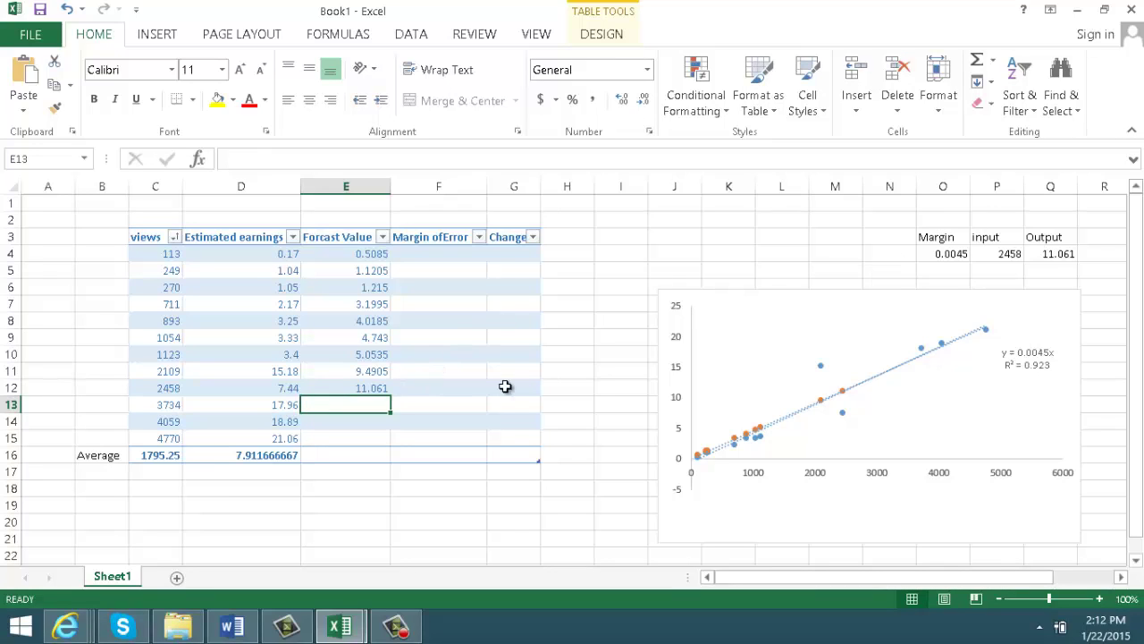
# Step: Link the input in P4 to the views in C13 and enter the output 16.803 as the forecast value in E13
pyautogui.click(1013, 256)
pyautogui.write('=')
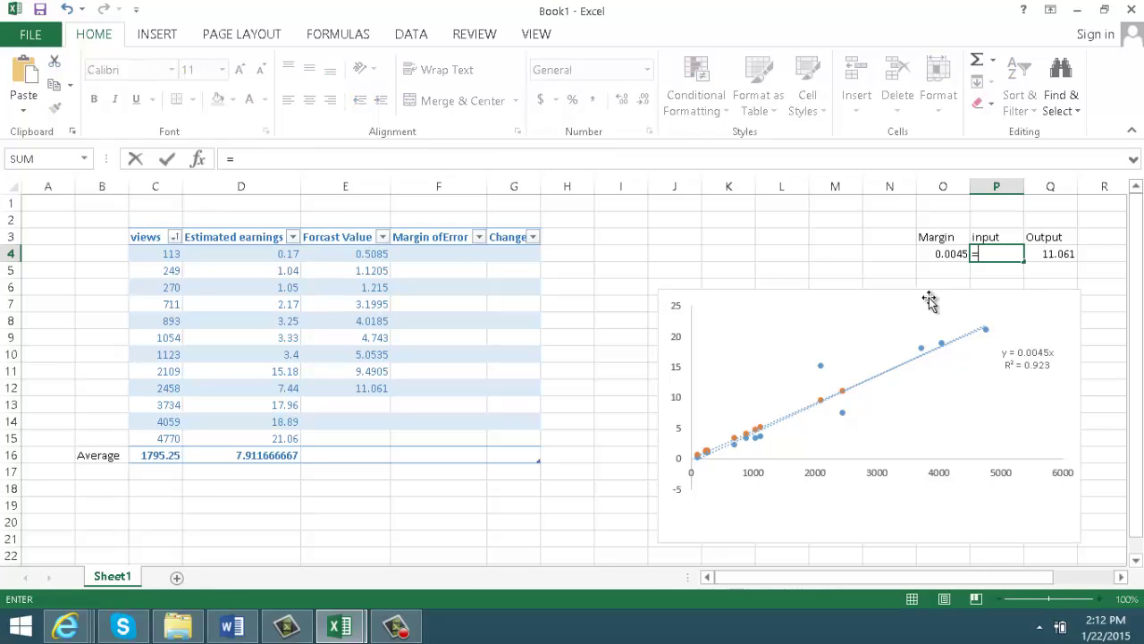
pyautogui.click(167, 406)
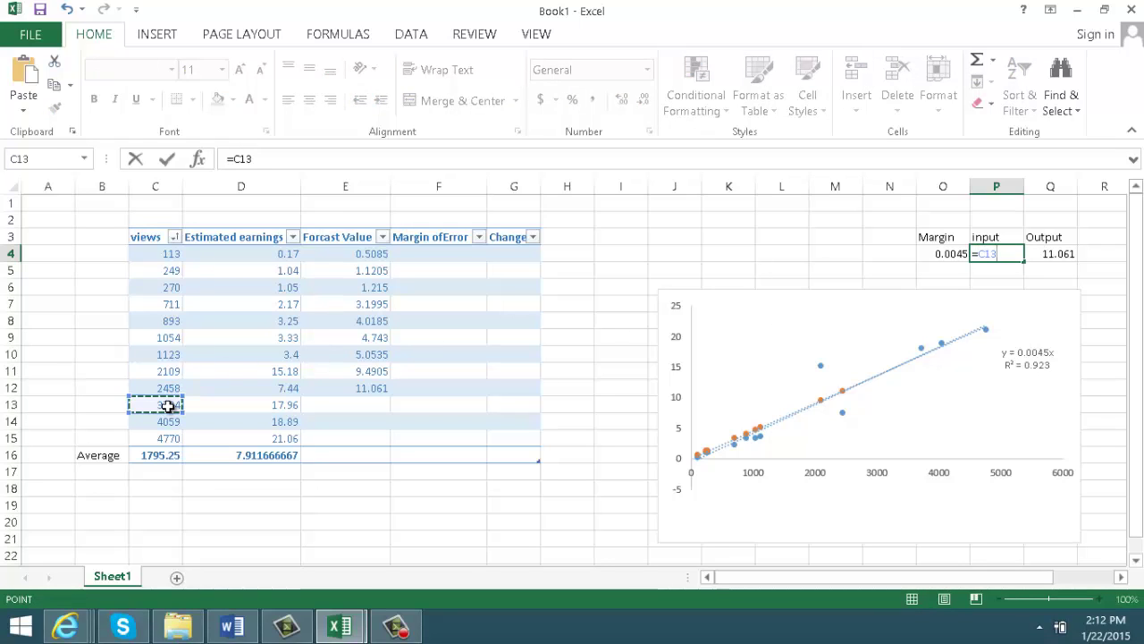
pyautogui.press('Return')
pyautogui.click(359, 410)
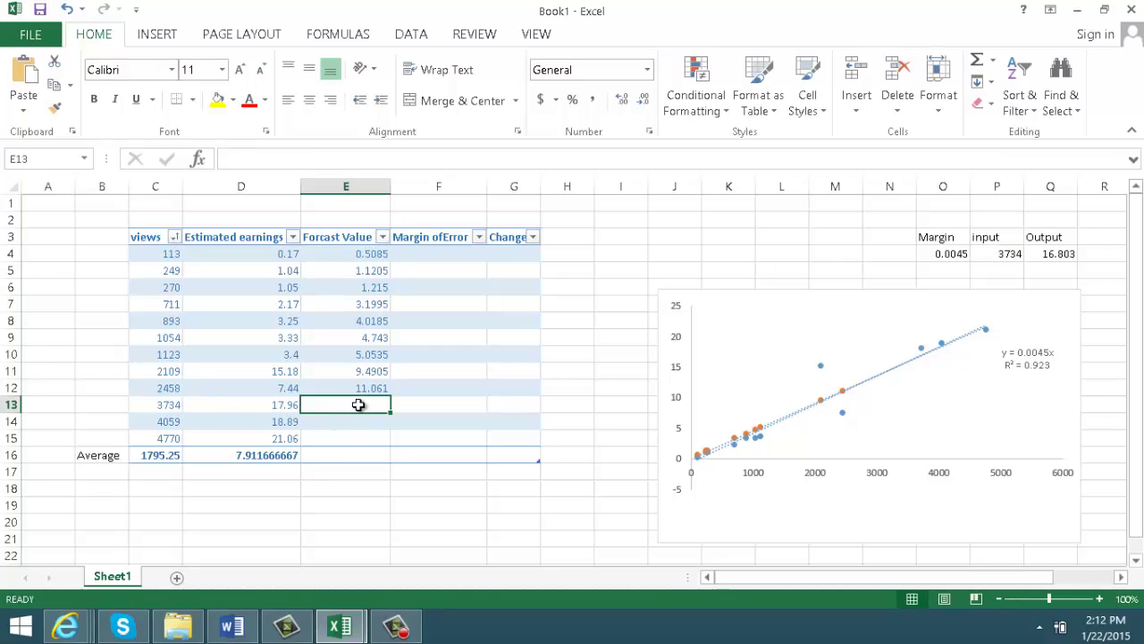
pyautogui.write('16')
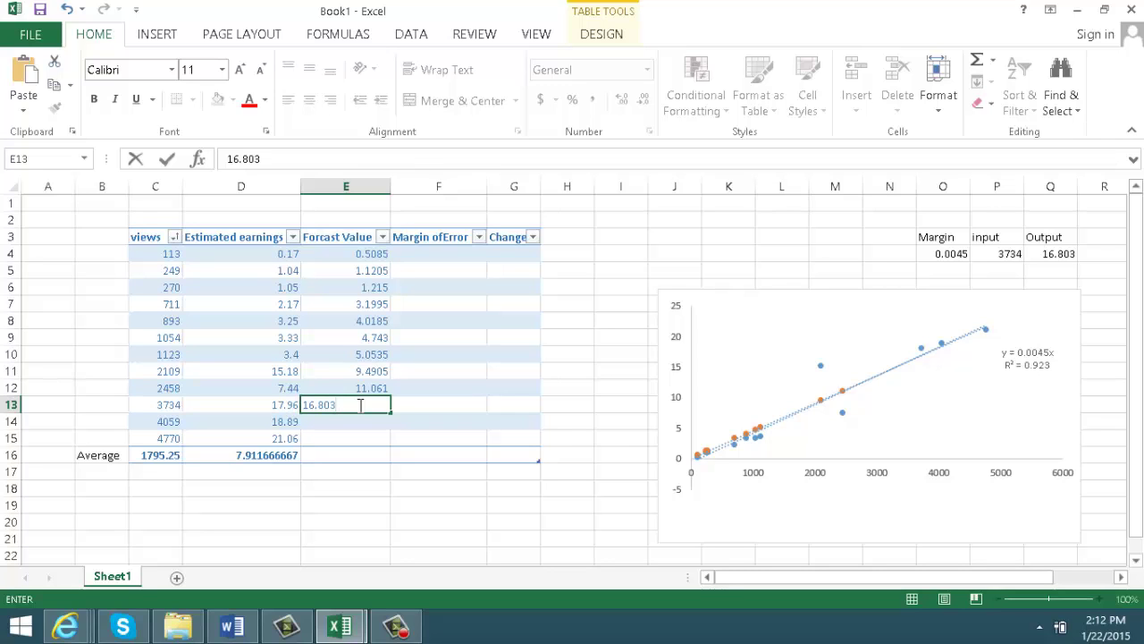
pyautogui.write('.803')
pyautogui.click(351, 426)
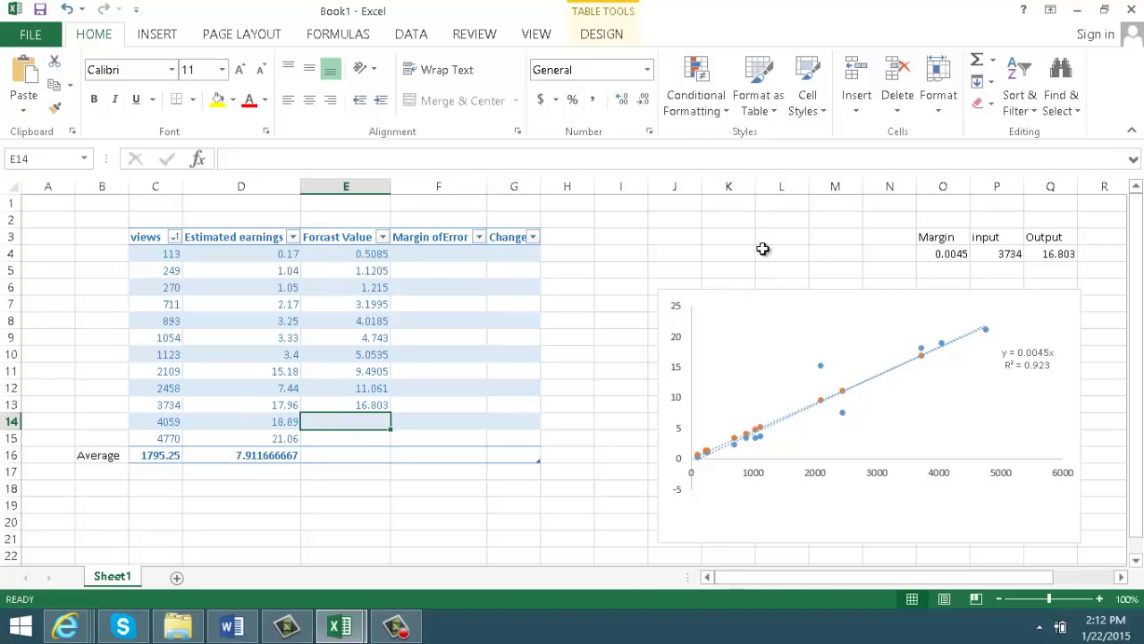
# Step: Link the input in P4 to the views in C14 and enter the output 18.2655 as the forecast value in E14
pyautogui.click(1006, 257)
pyautogui.write('=')
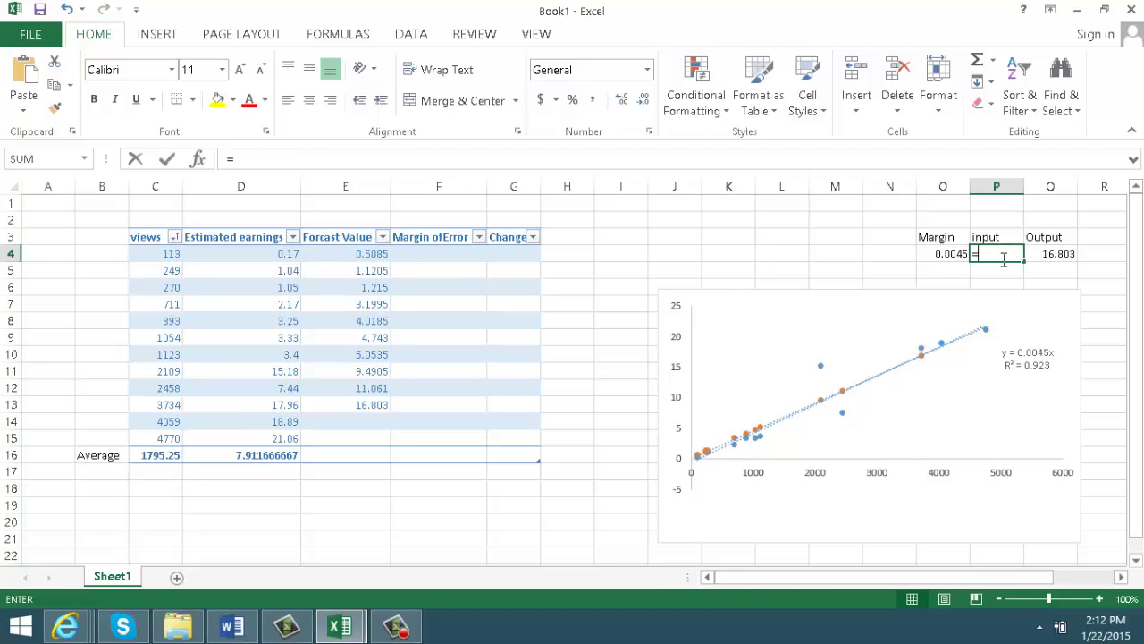
pyautogui.click(158, 425)
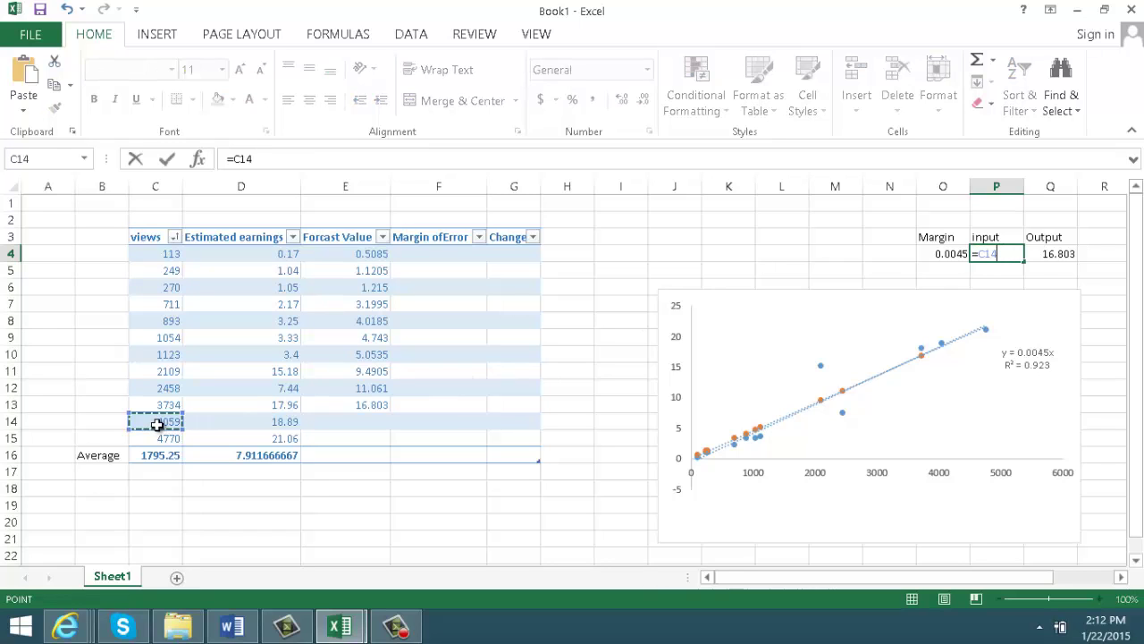
pyautogui.press('Return')
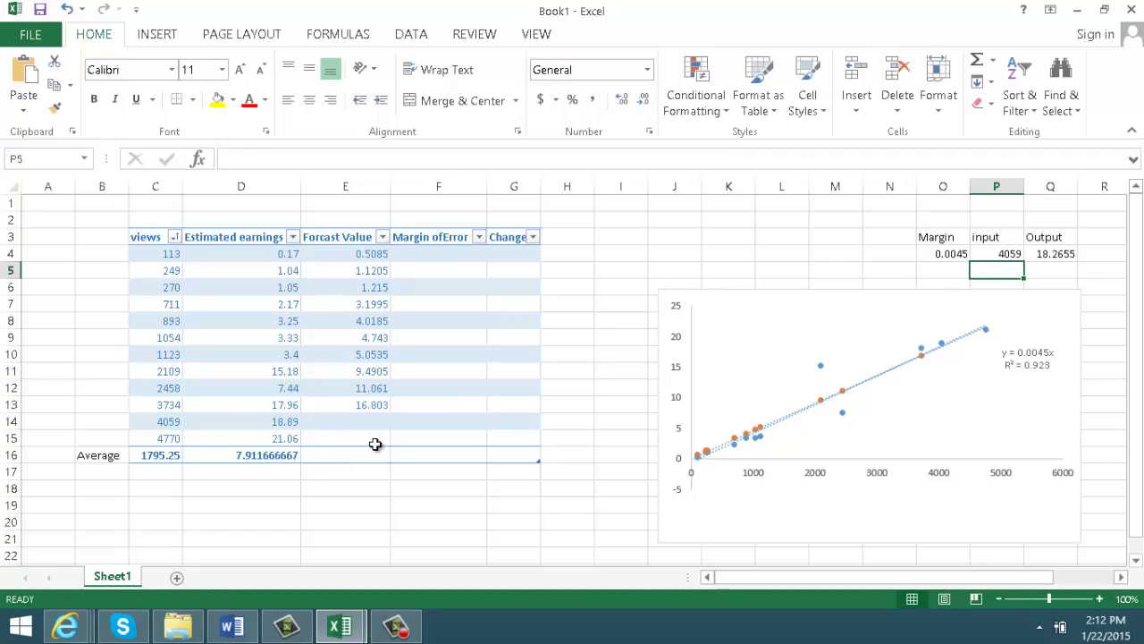
pyautogui.click(361, 420)
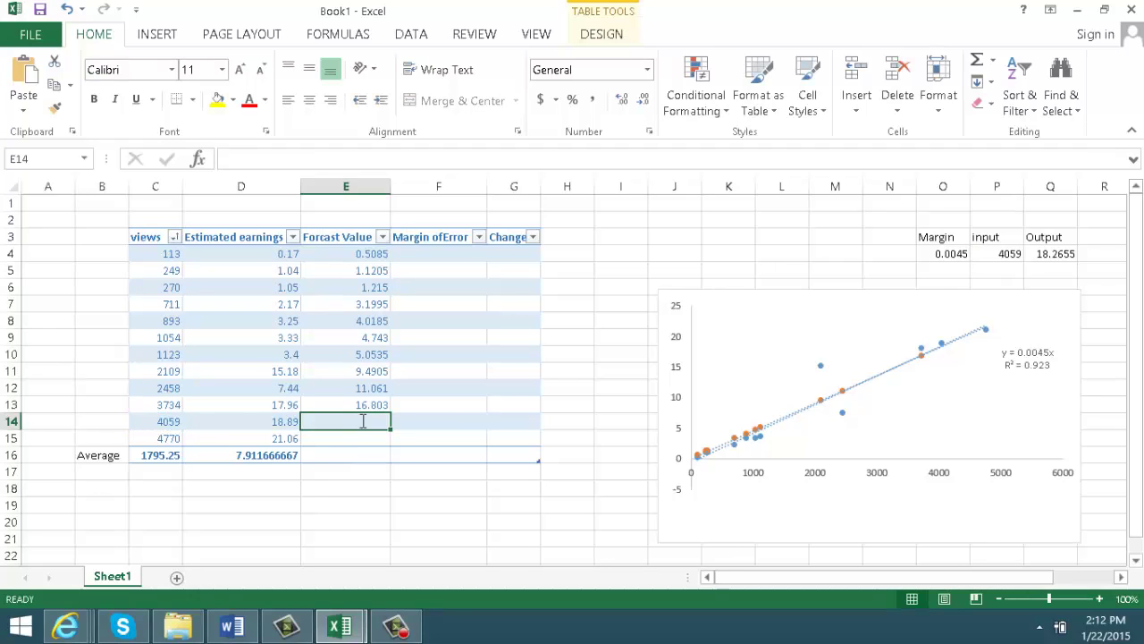
pyautogui.write('18.2')
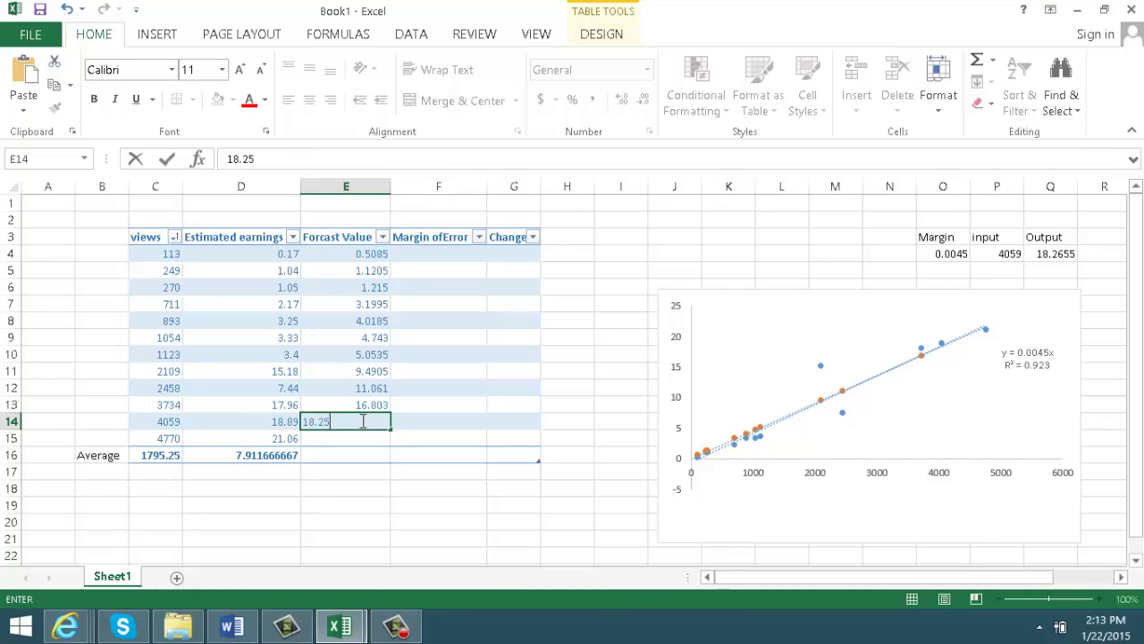
pyautogui.write('655')
pyautogui.click(366, 439)
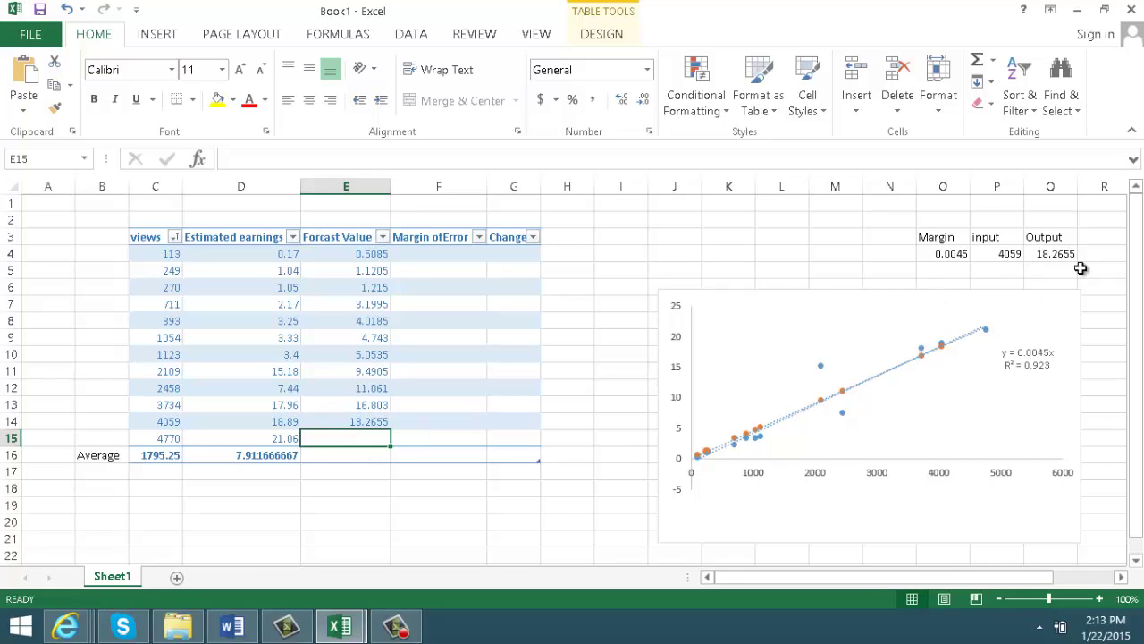
# Step: Link the input in P4 to the views in C15 and enter the output 21.465 as the forecast value in E15
pyautogui.click(1004, 253)
pyautogui.write('=')
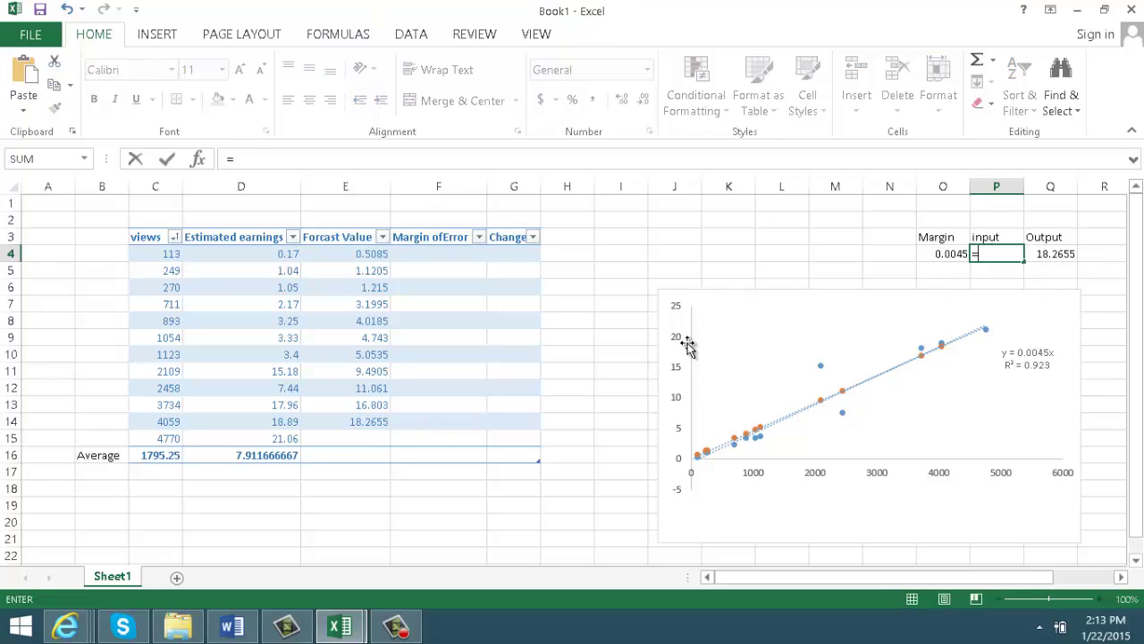
pyautogui.click(355, 438)
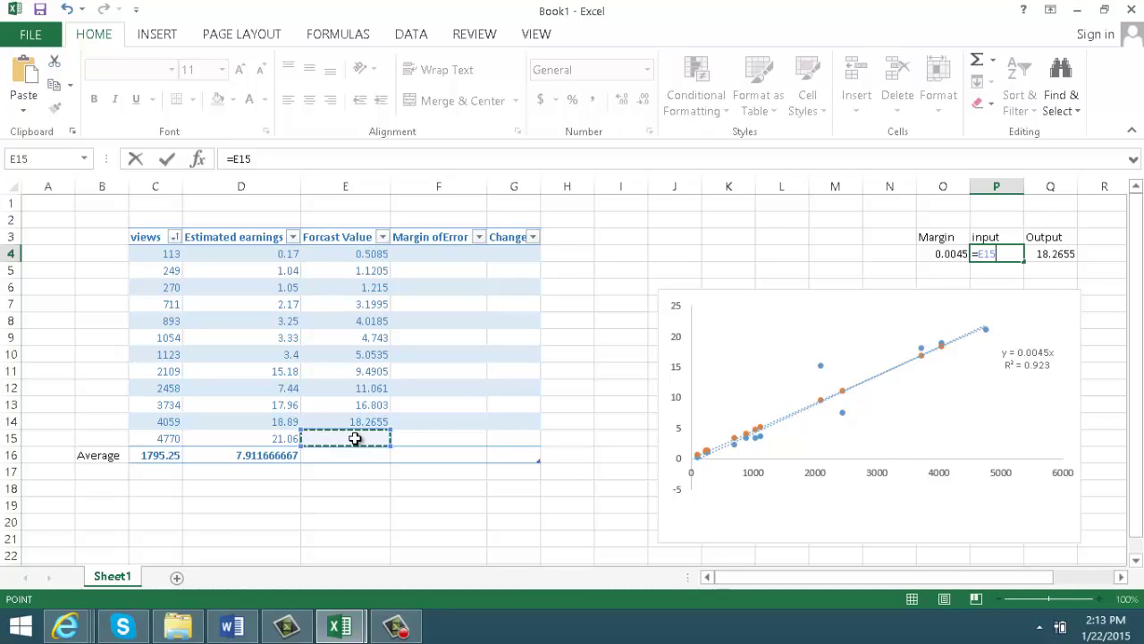
pyautogui.click(157, 436)
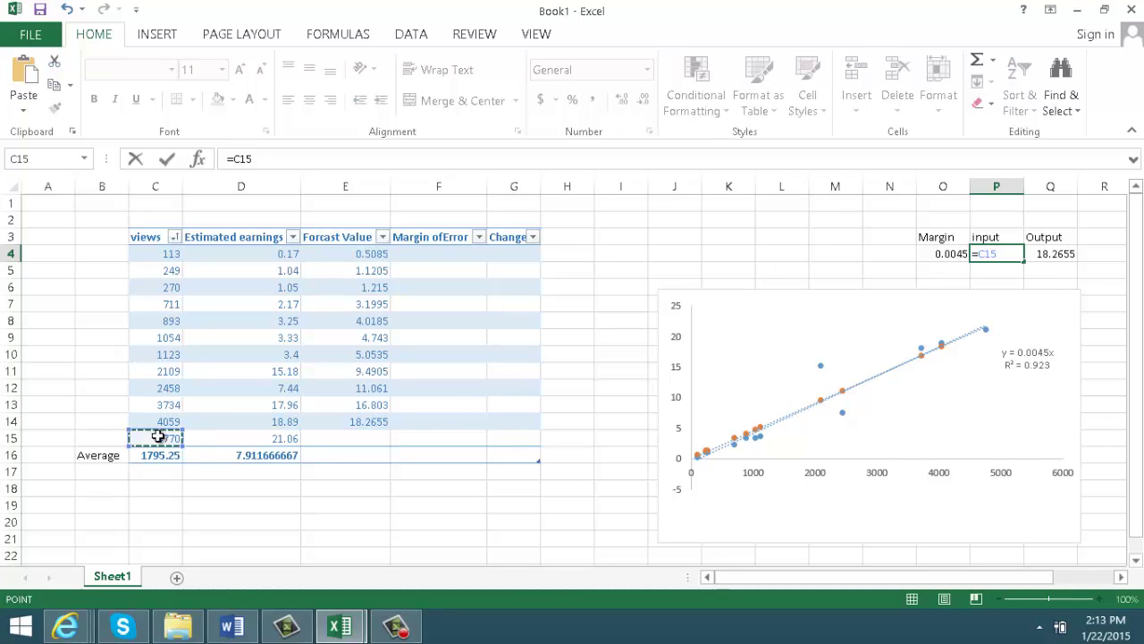
pyautogui.press('Return')
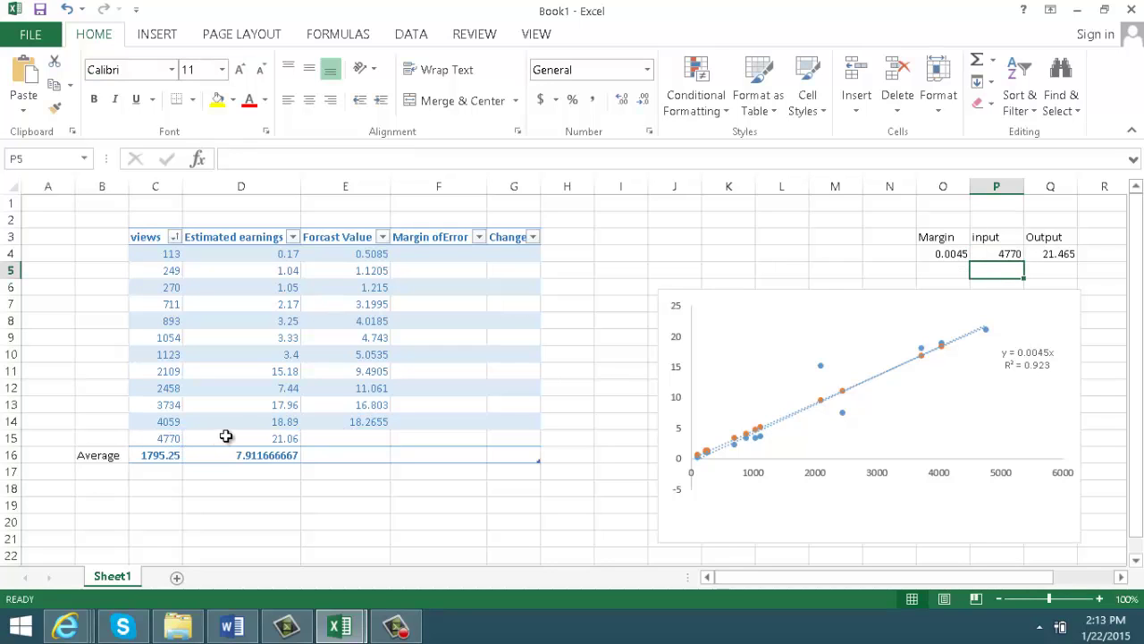
pyautogui.click(367, 438)
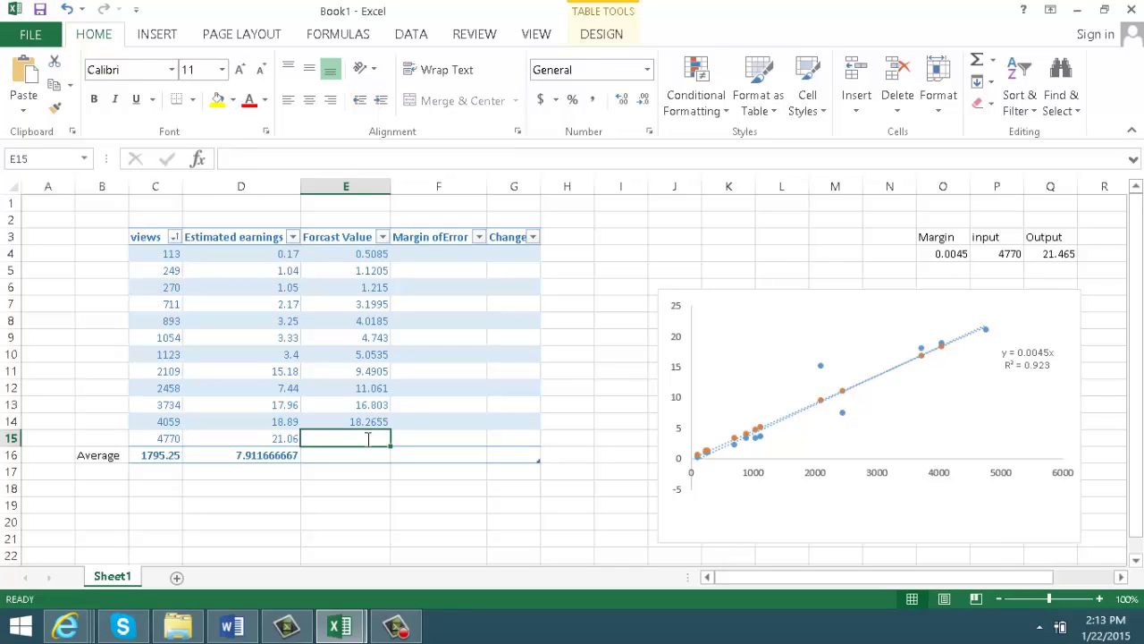
pyautogui.write('21.4')
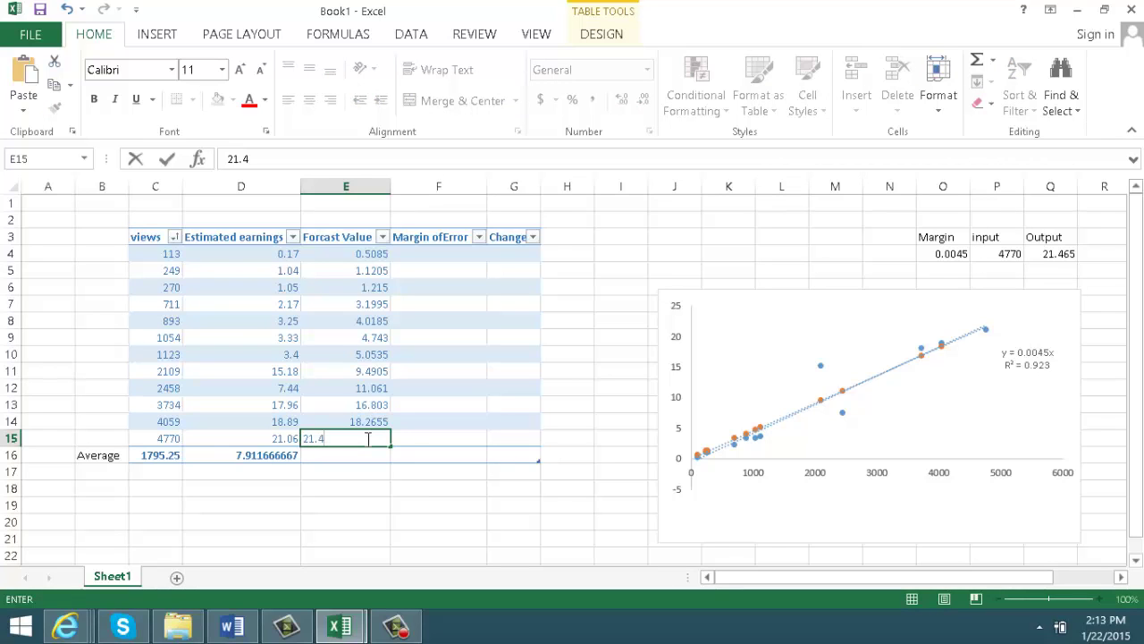
pyautogui.write('65')
pyautogui.press('Return')
# Step: Calculate the margin of error column from F4 as estimated earnings minus forecast value
pyautogui.click(457, 256)
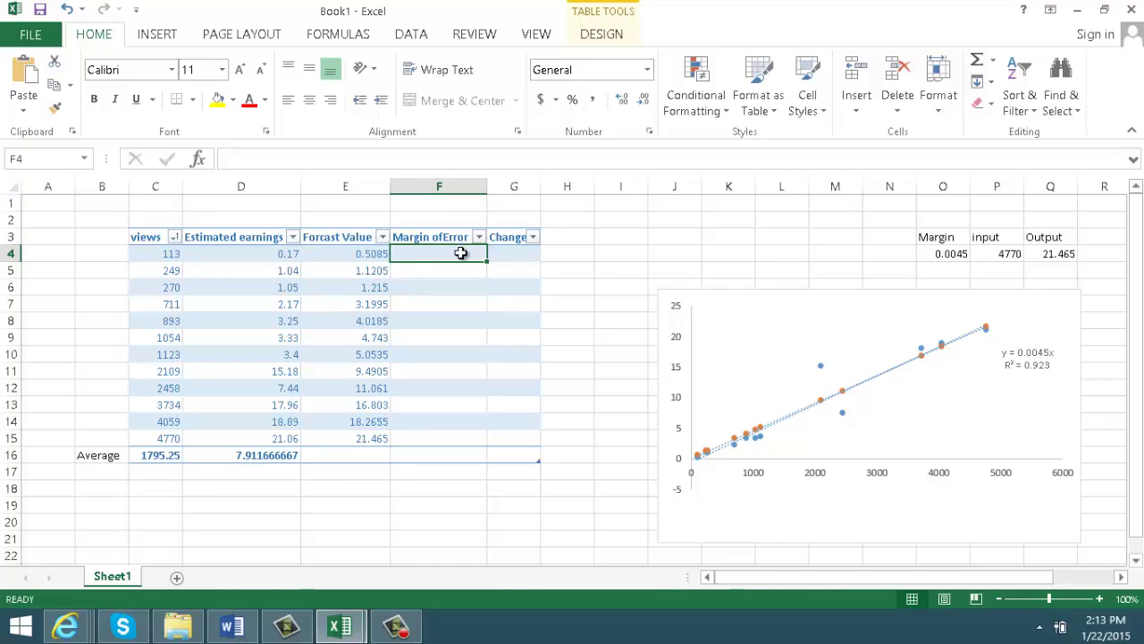
pyautogui.write('=')
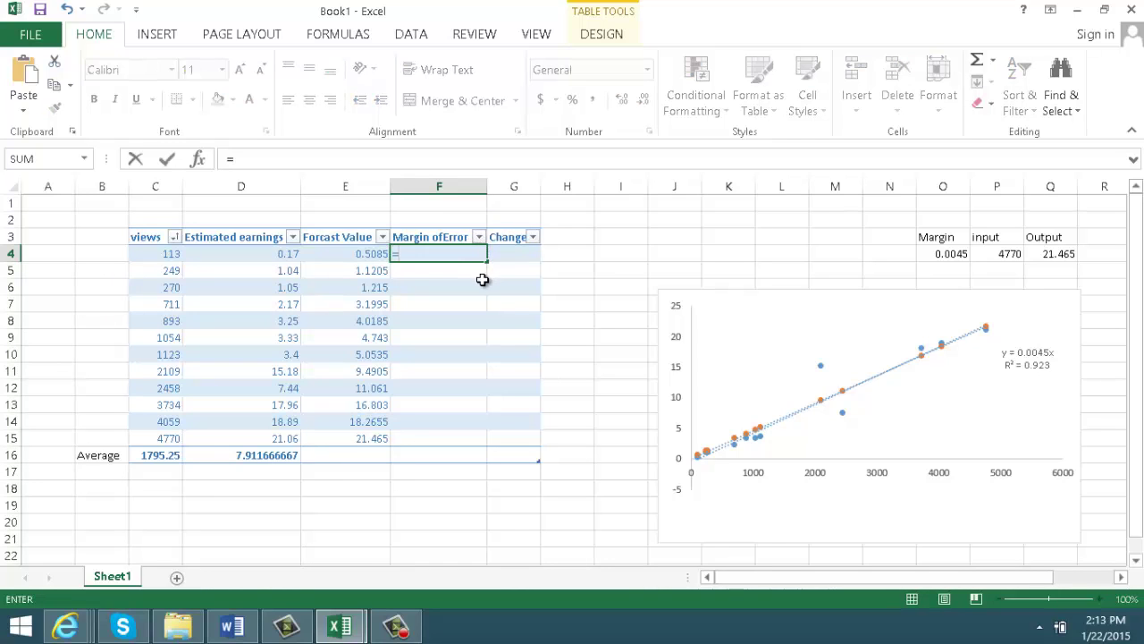
pyautogui.click(280, 255)
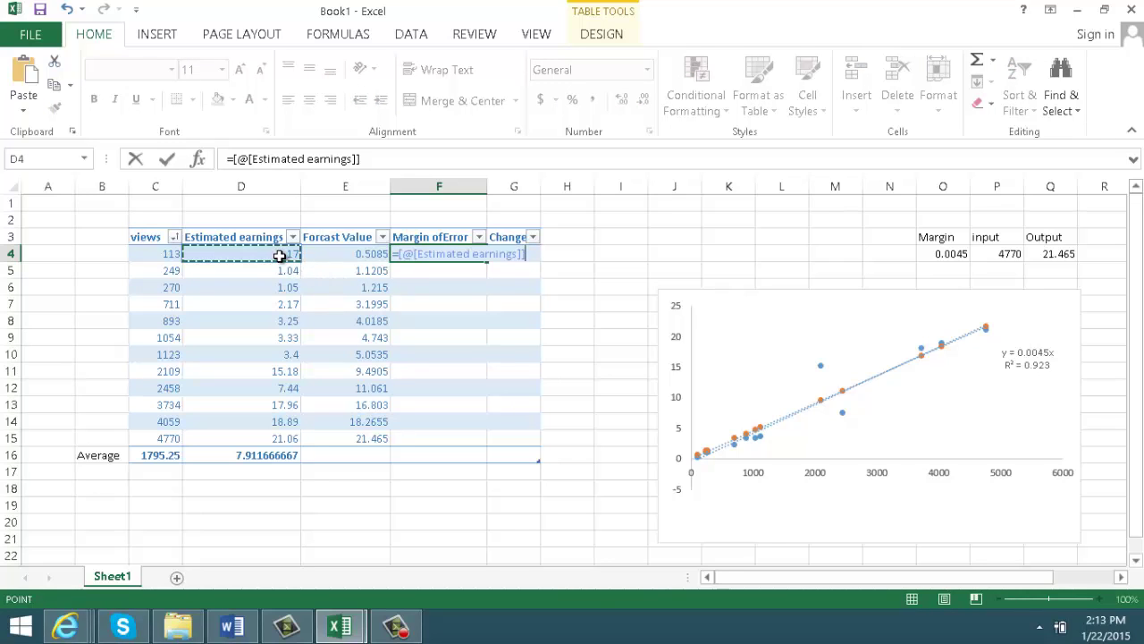
pyautogui.write('-')
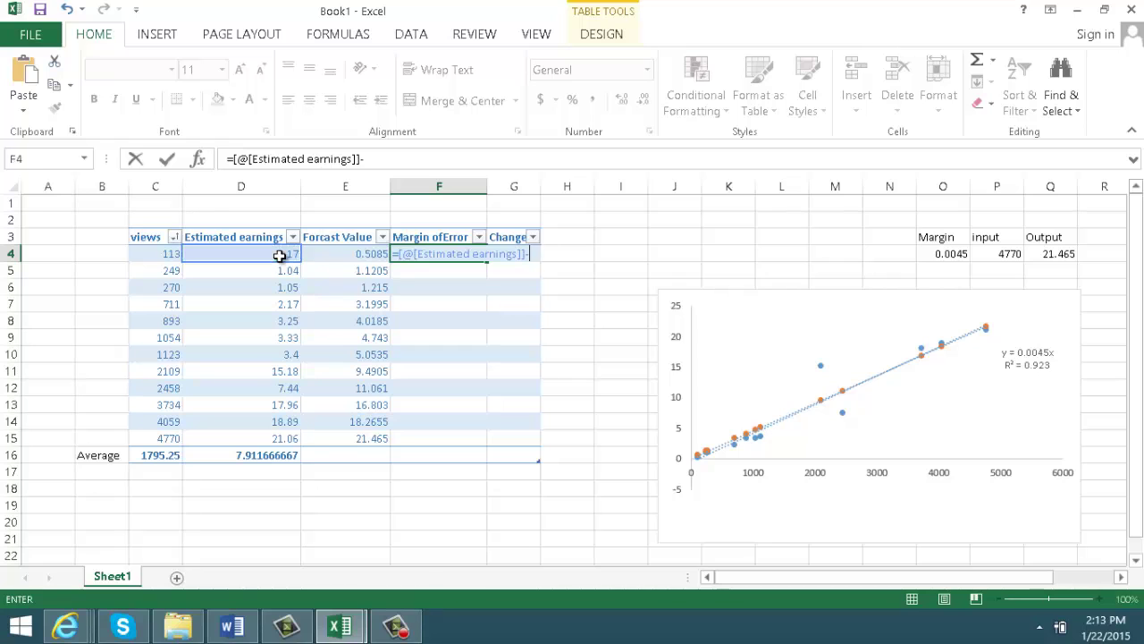
pyautogui.click(353, 253)
pyautogui.press('Return')
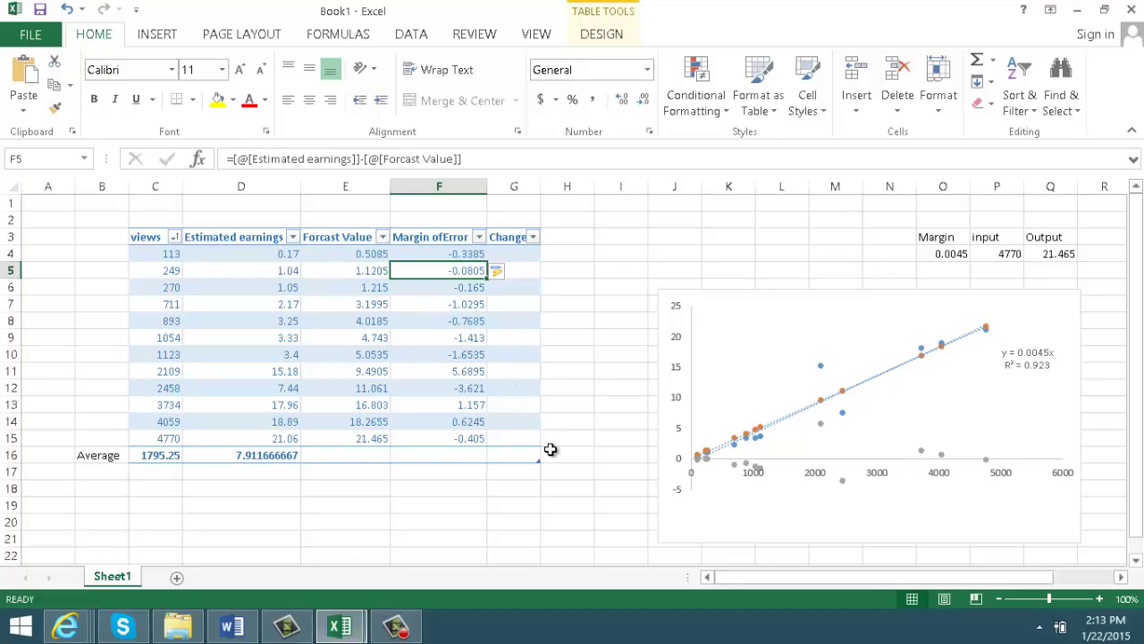
pyautogui.click(609, 406)
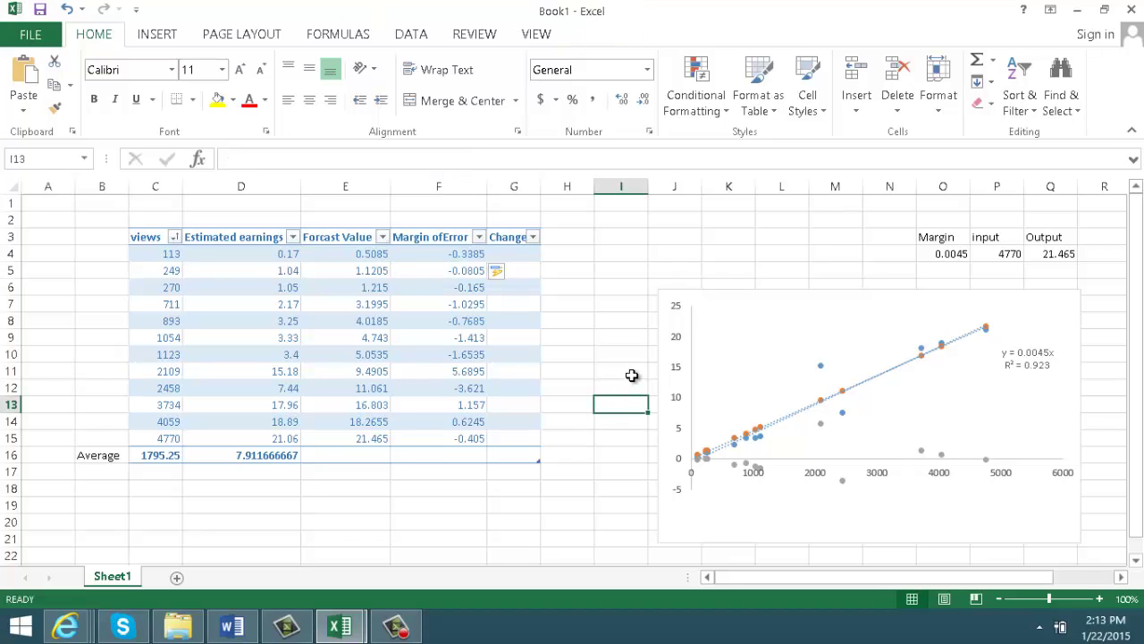
# Step: Replace the margin of error formula in F4 with forecast value minus estimated earnings, and fit column G's width to the Change heading
pyautogui.click(464, 256)
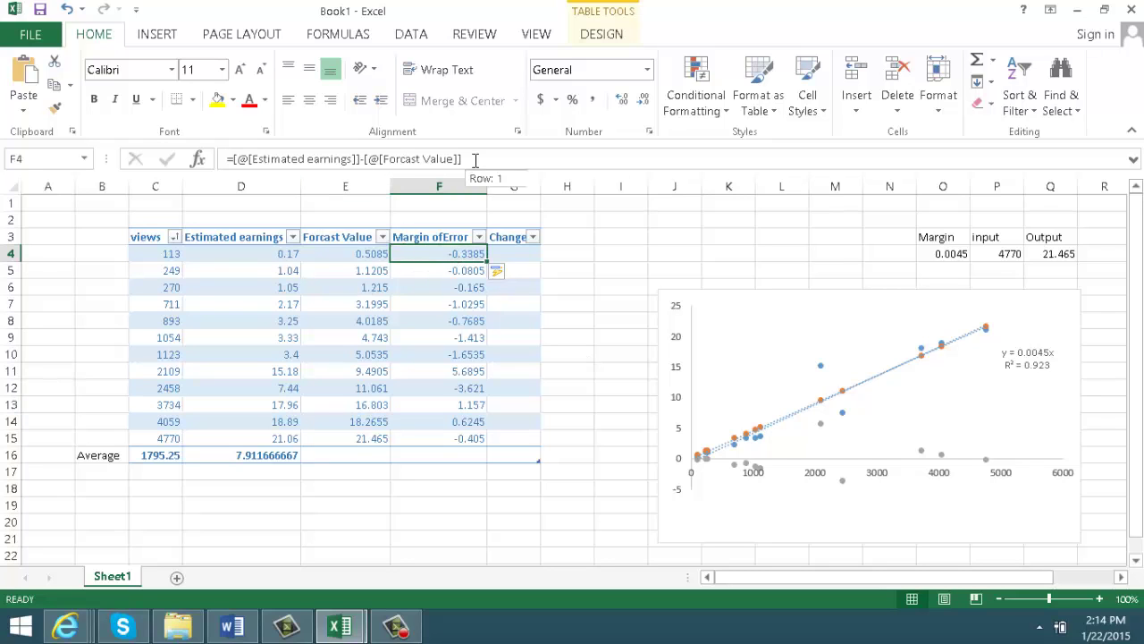
pyautogui.moveTo(472, 161); pyautogui.dragTo(242, 166)
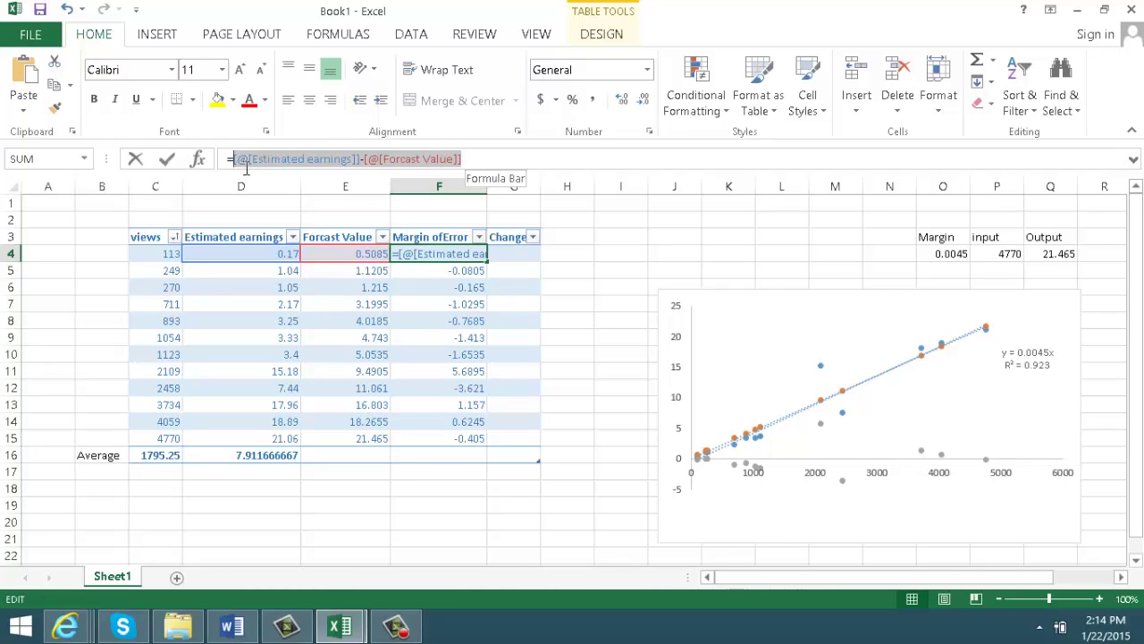
pyautogui.press('BackSpace')
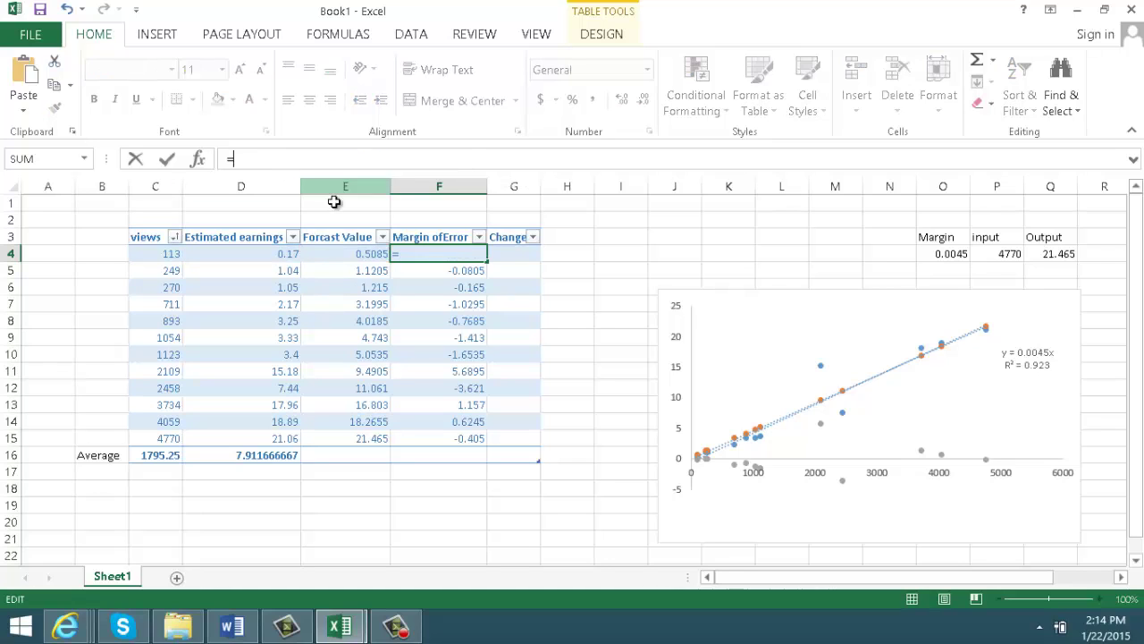
pyautogui.click(361, 256)
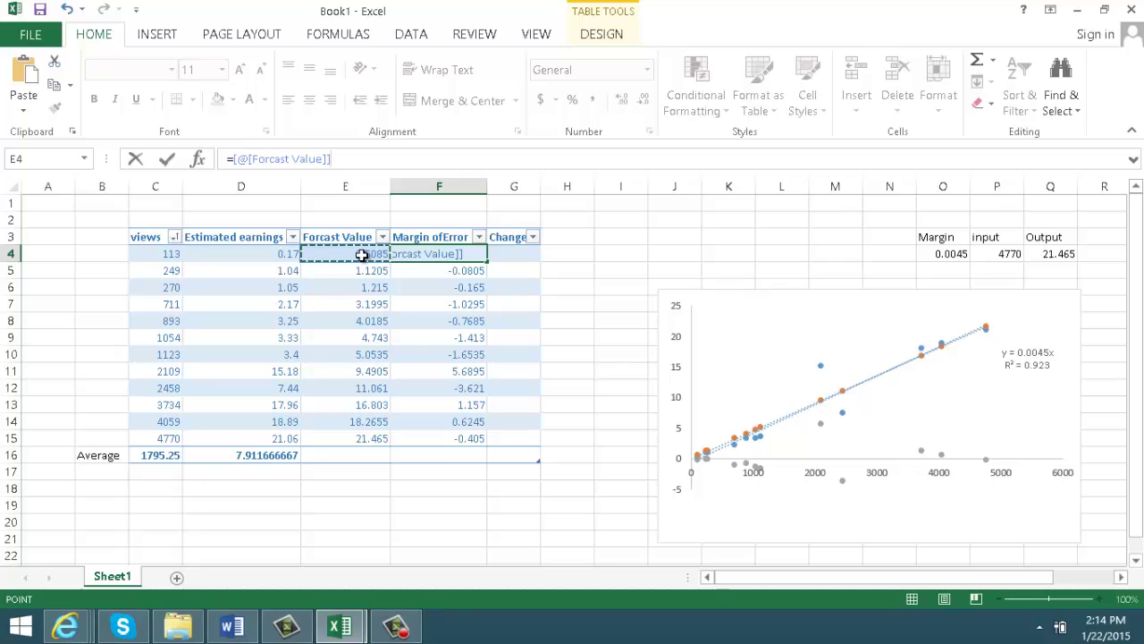
pyautogui.write('-')
pyautogui.click(286, 254)
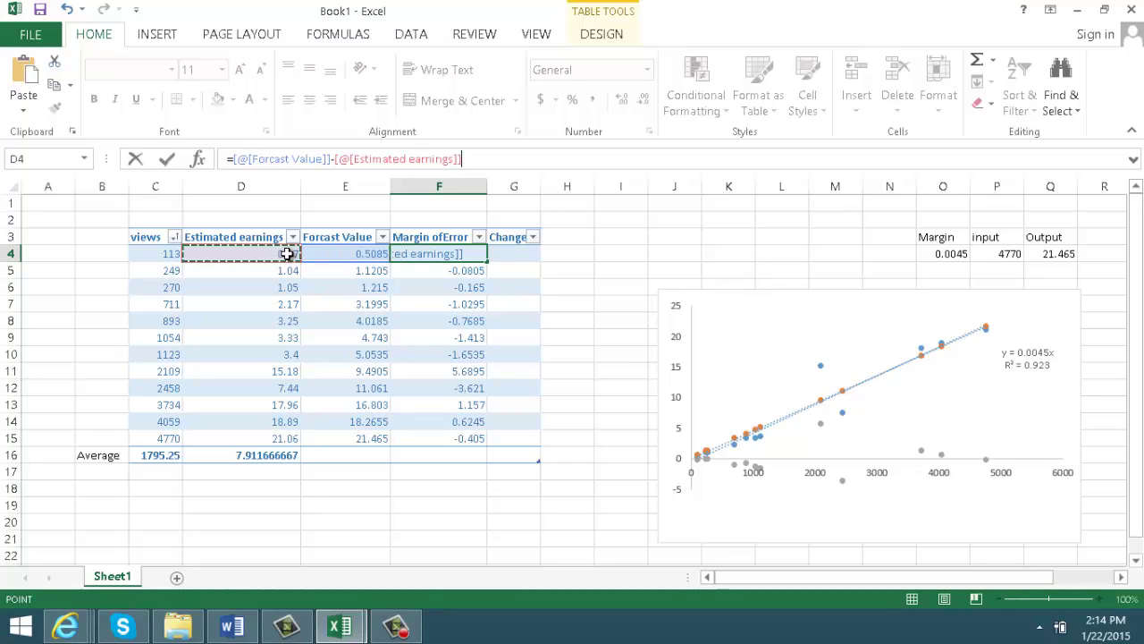
pyautogui.press('Return')
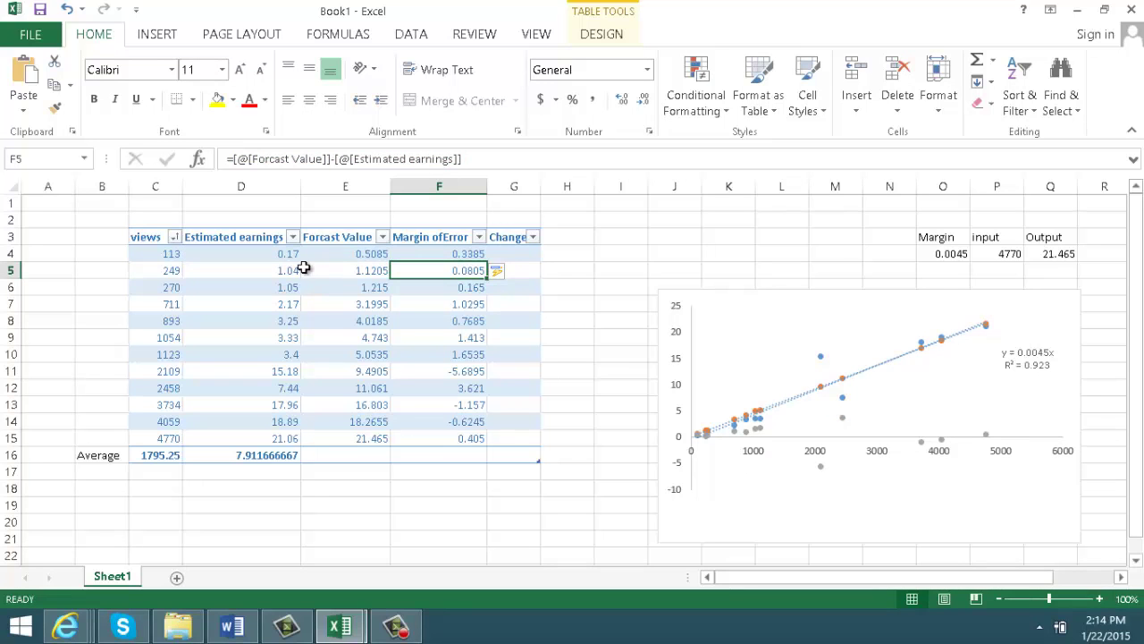
pyautogui.click(514, 506)
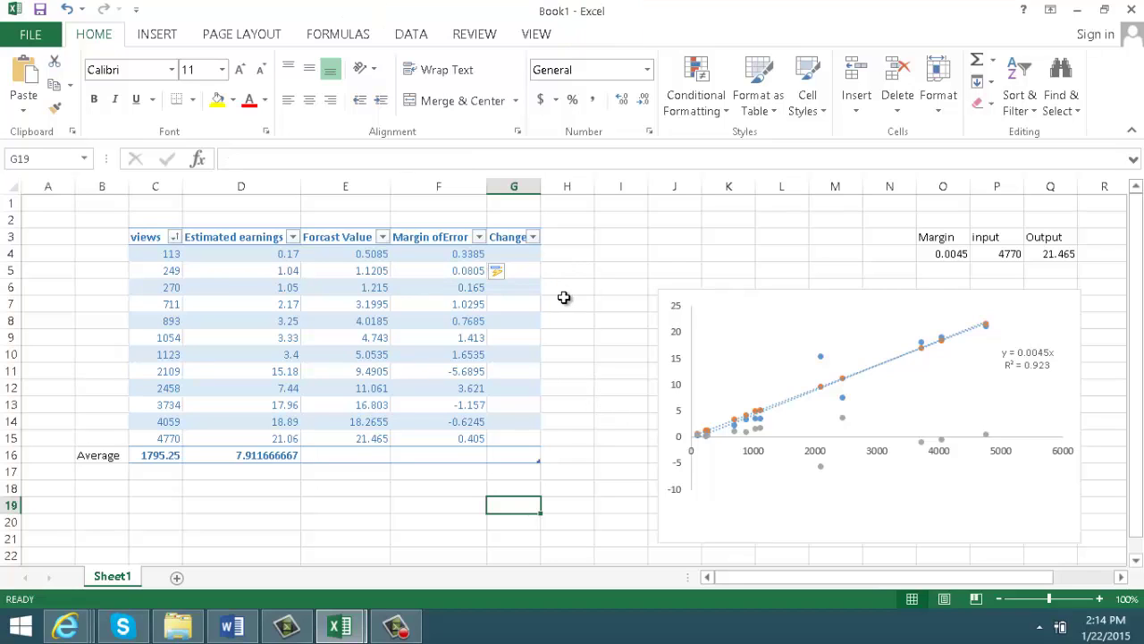
pyautogui.doubleClick(540, 186)
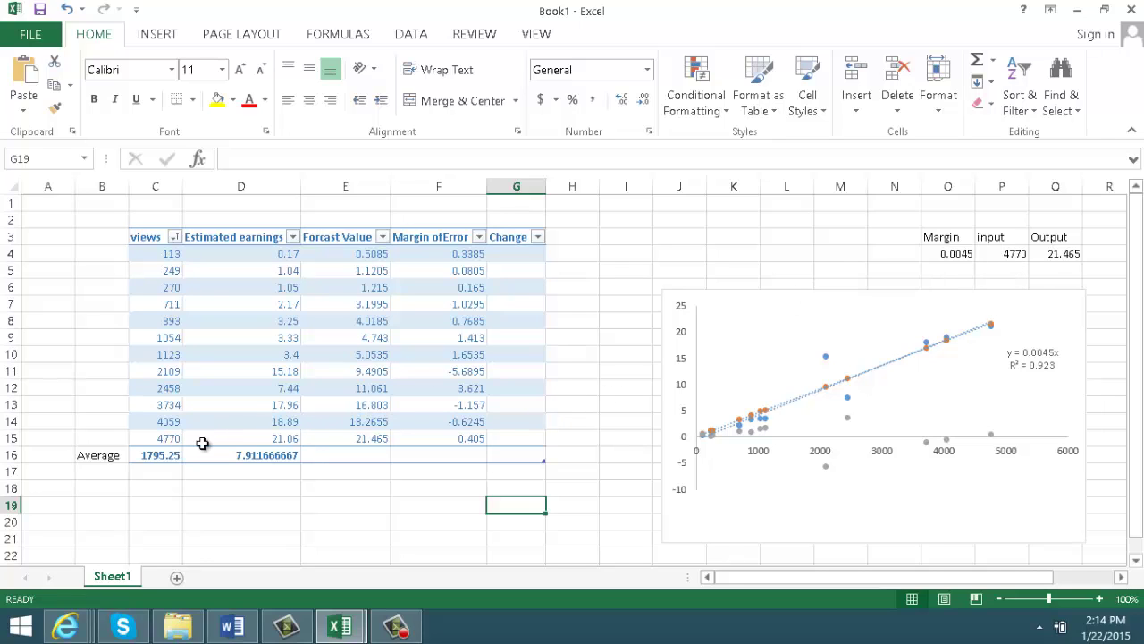
# Step: Forecast earnings for 50000 views by replacing the input in P4 with 50000, and select the output in Q4
pyautogui.click(1013, 255)
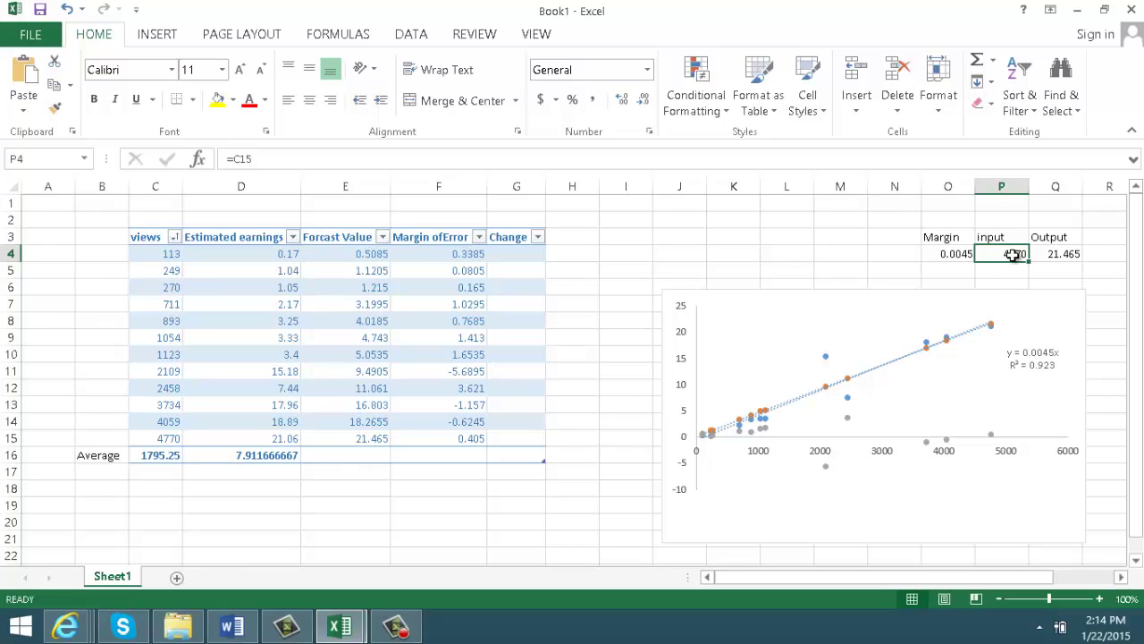
pyautogui.write('50000')
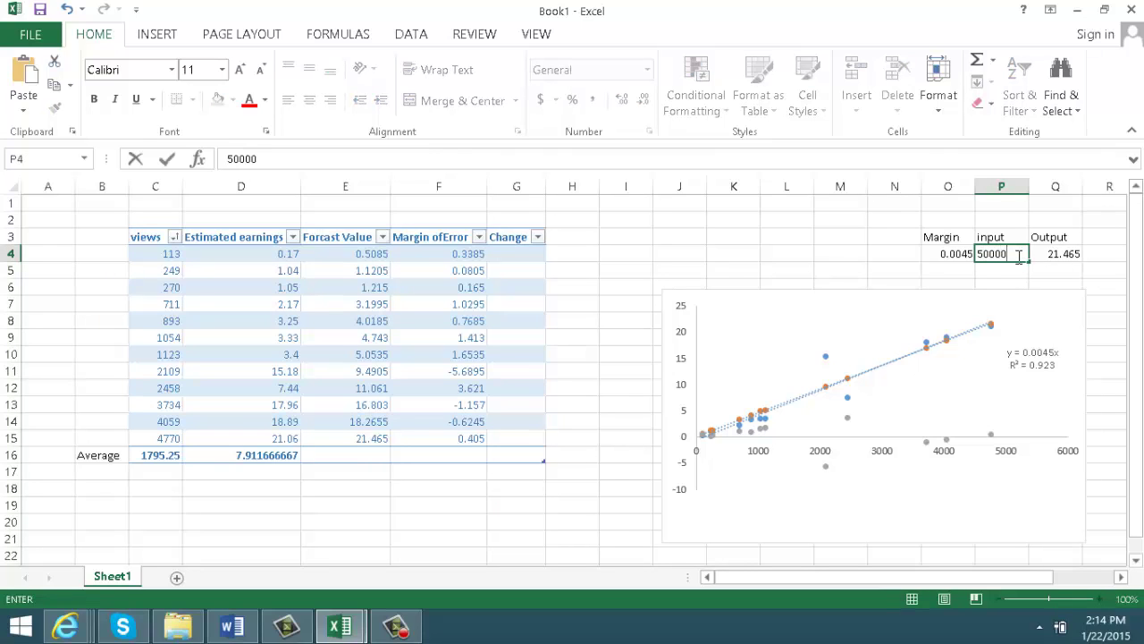
pyautogui.press('Return')
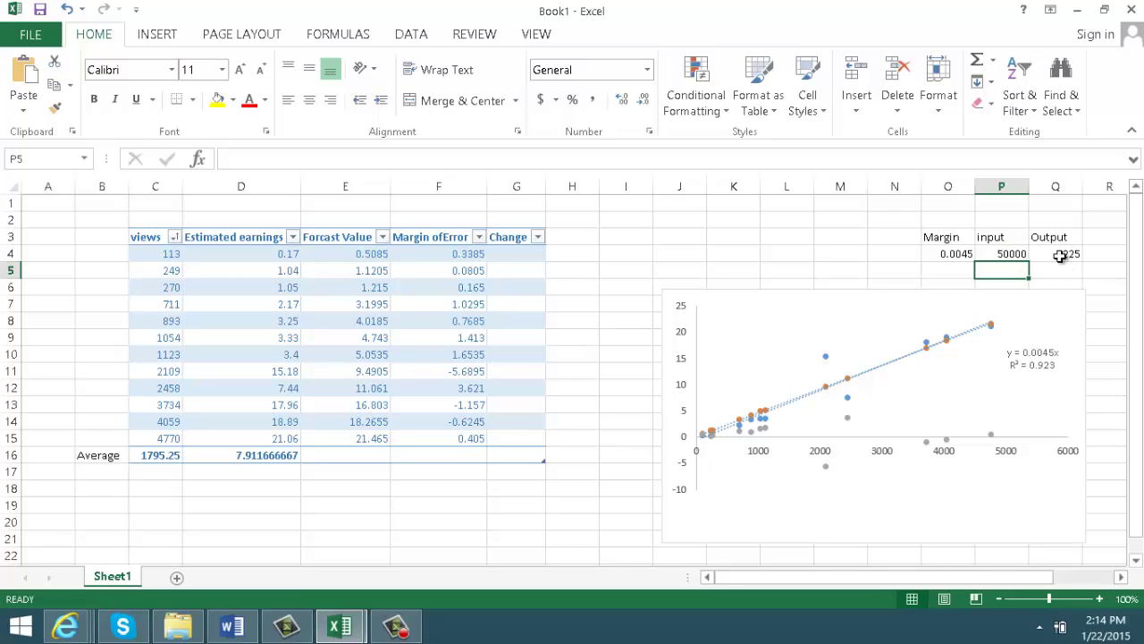
pyautogui.click(1059, 254)
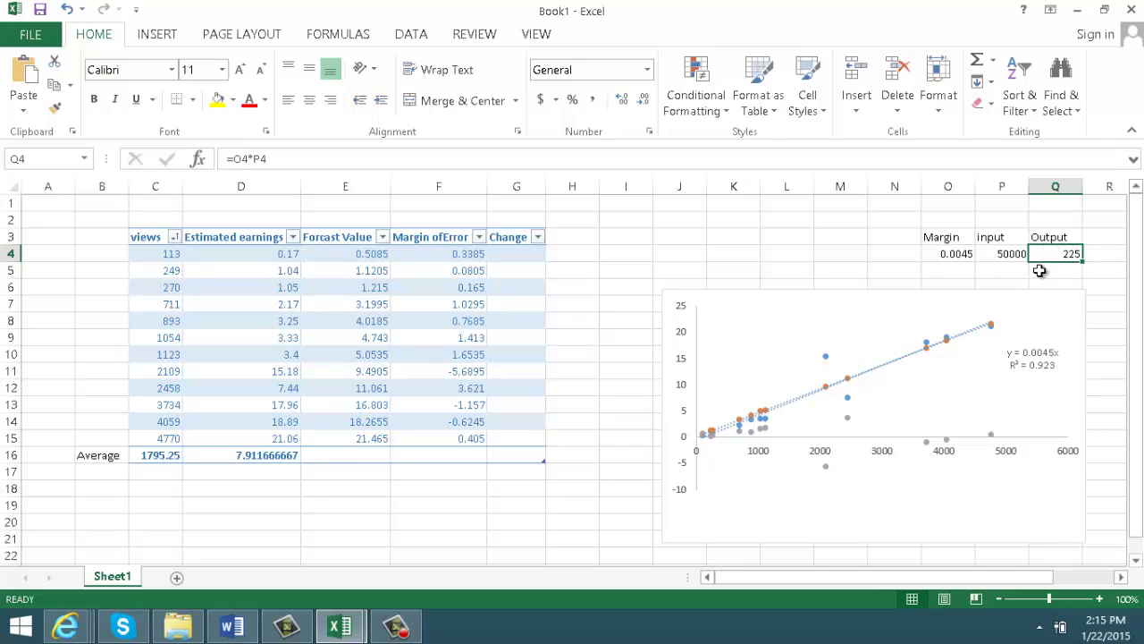
# Step: Change the heading in P3 to input/Viewz and widen column P to fit it
pyautogui.click(1008, 238)
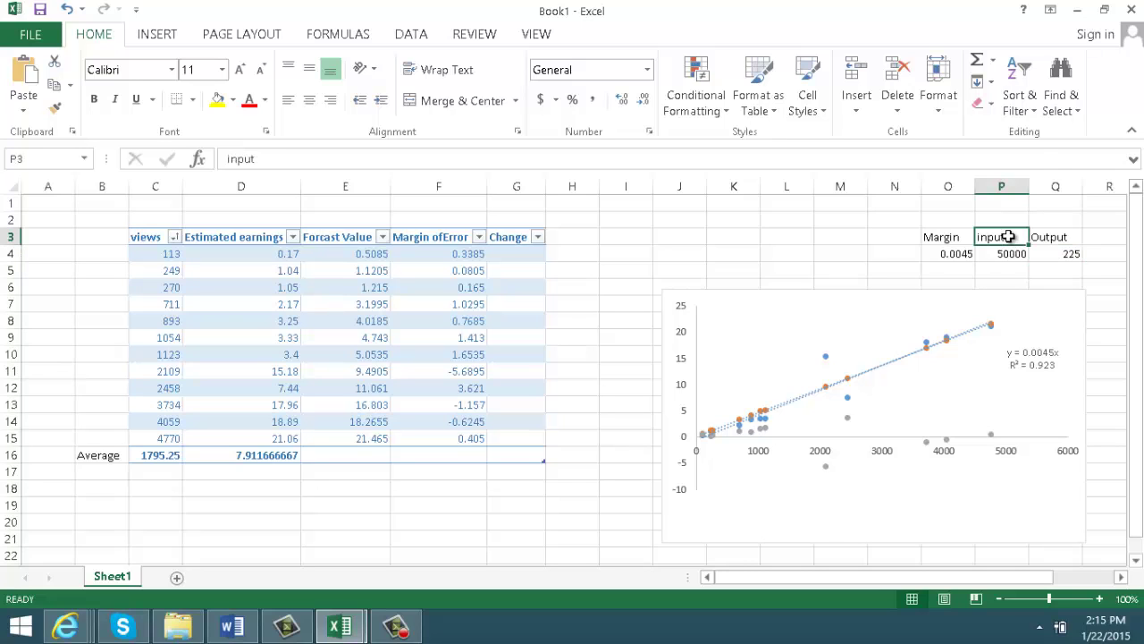
pyautogui.doubleClick(1010, 237)
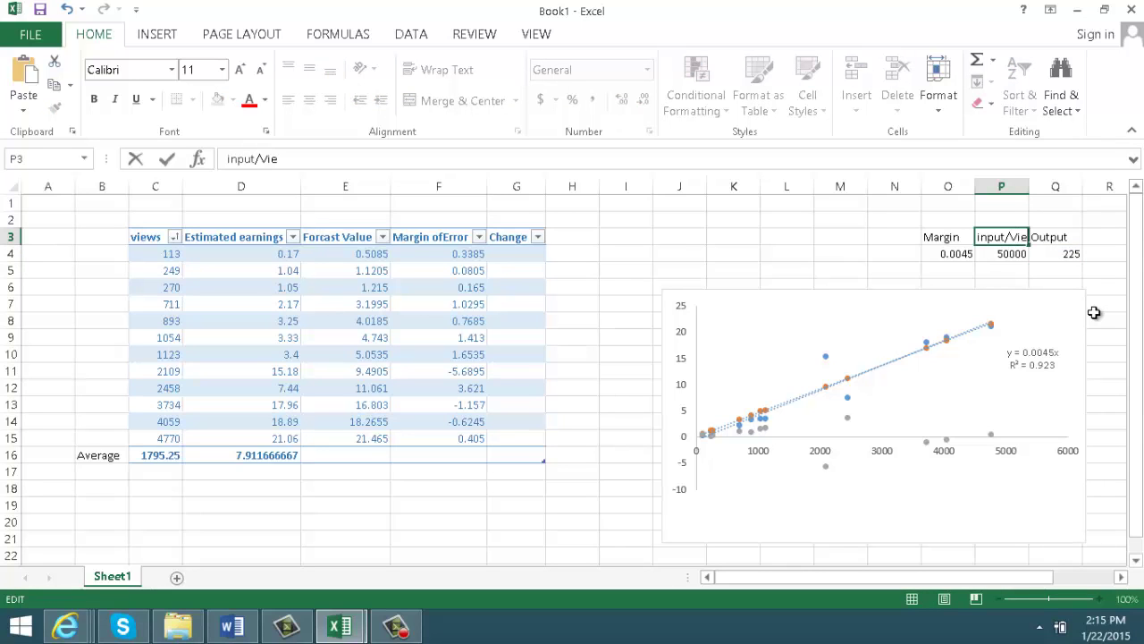
pyautogui.write('/Viewz')
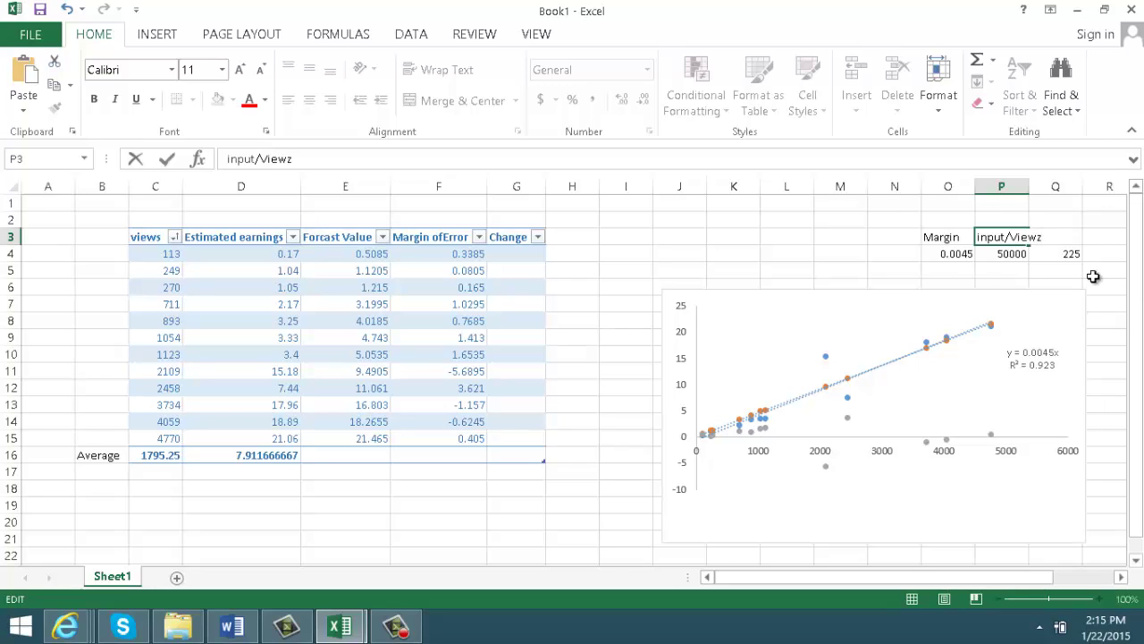
pyautogui.click(1028, 204)
pyautogui.moveTo(1029, 193); pyautogui.dragTo(1046, 193)
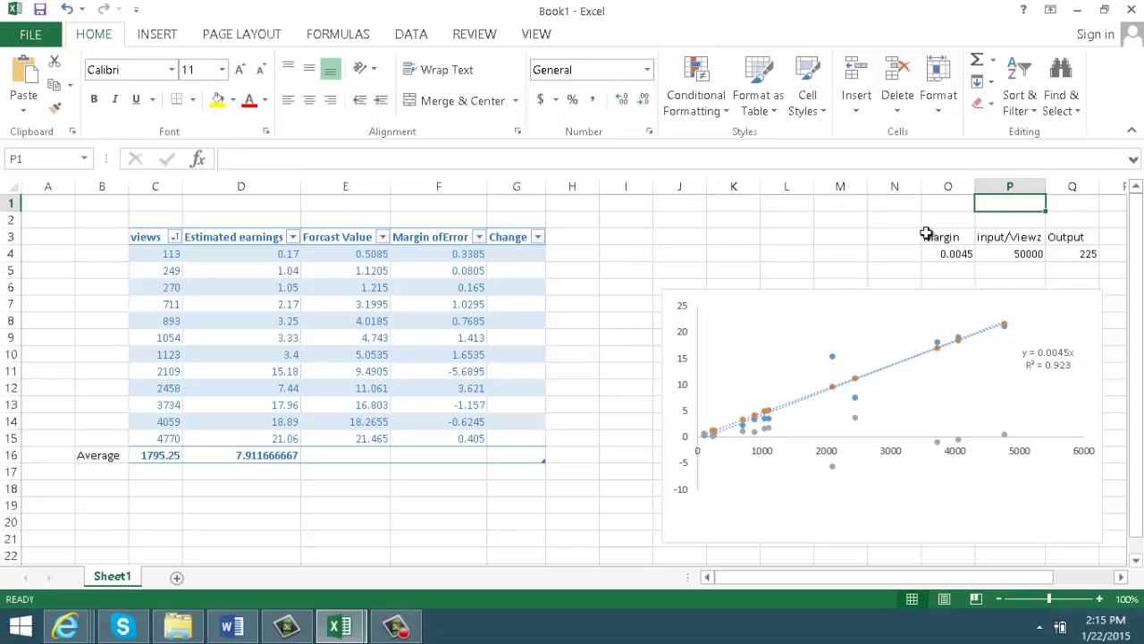
# Step: Extend the Output heading in Q3 to read Output/Estimated Earnigns
pyautogui.moveTo(933, 579); pyautogui.dragTo(984, 529)
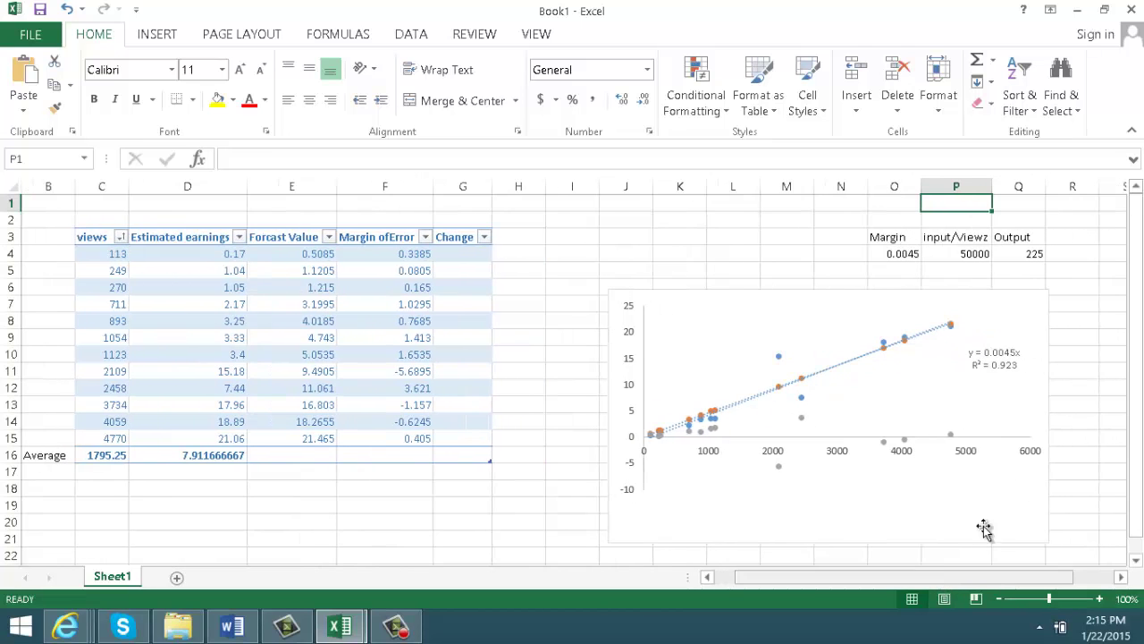
pyautogui.click(1034, 237)
pyautogui.doubleClick(1035, 237)
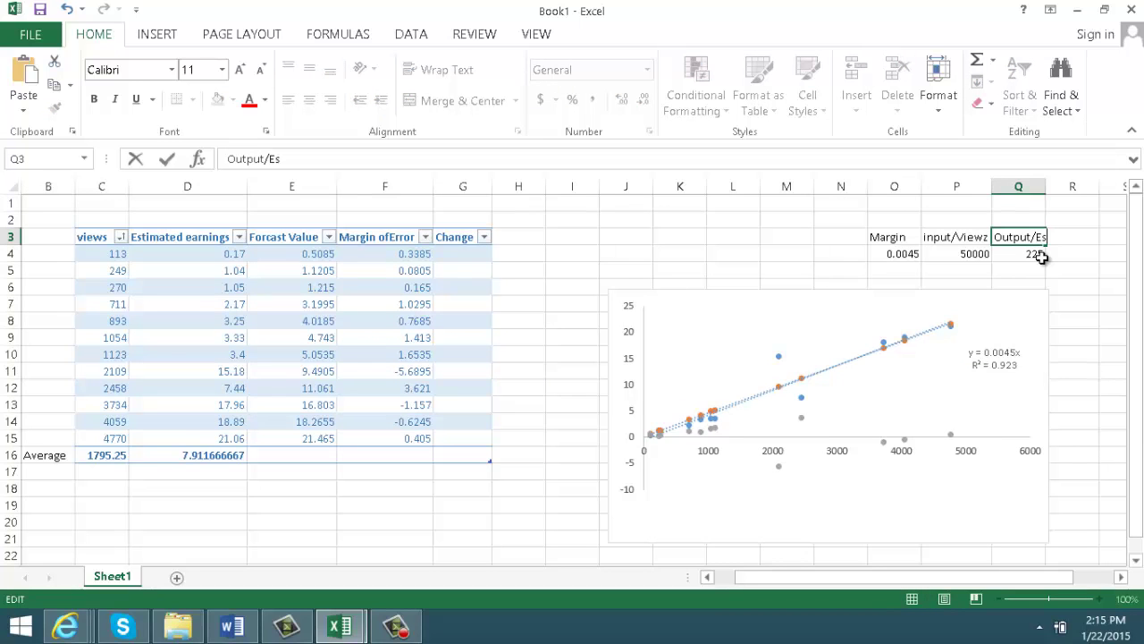
pyautogui.write('/Estimated Es')
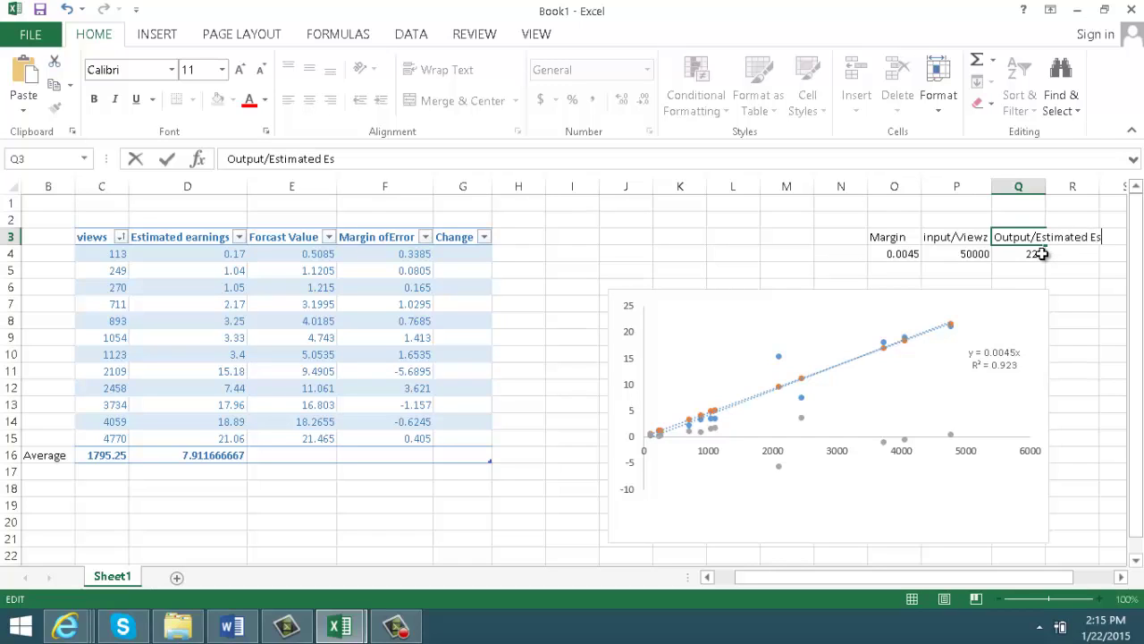
pyautogui.press('BackSpace')
pyautogui.write('arnigns')
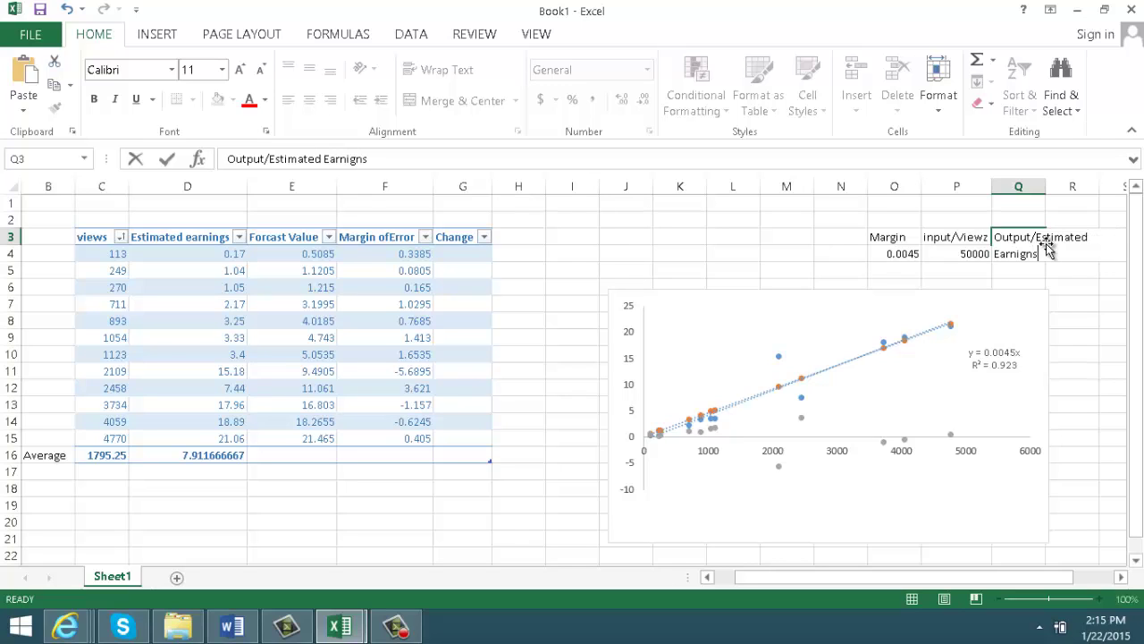
pyautogui.press('Return')
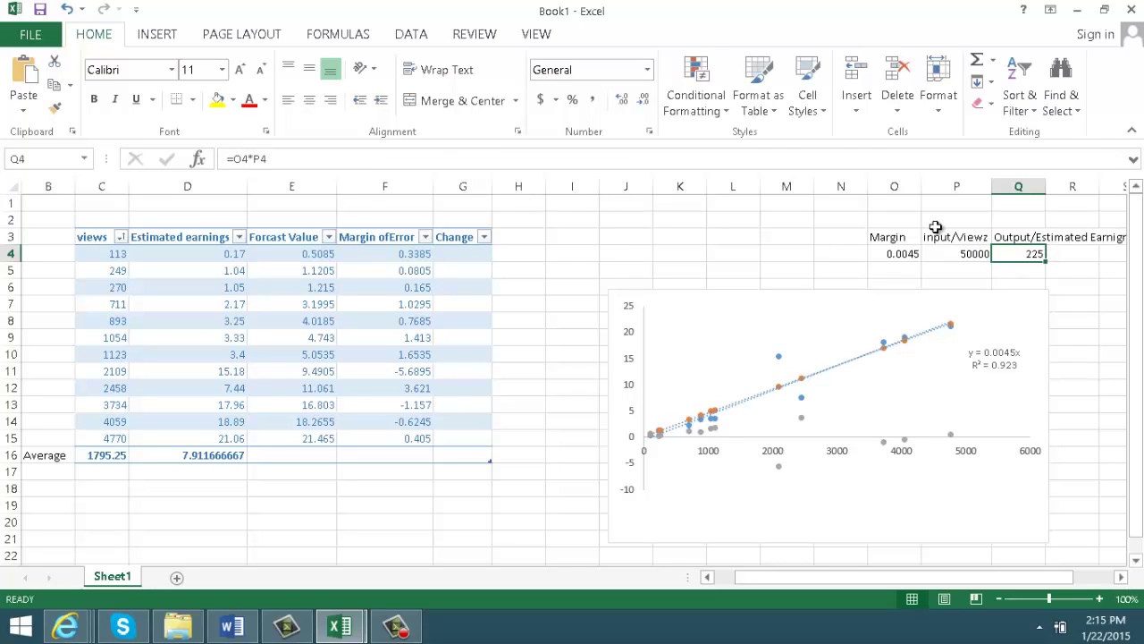
# Step: Forecast earnings for one million views by replacing the input in P4 with 1000000
pyautogui.click(958, 254)
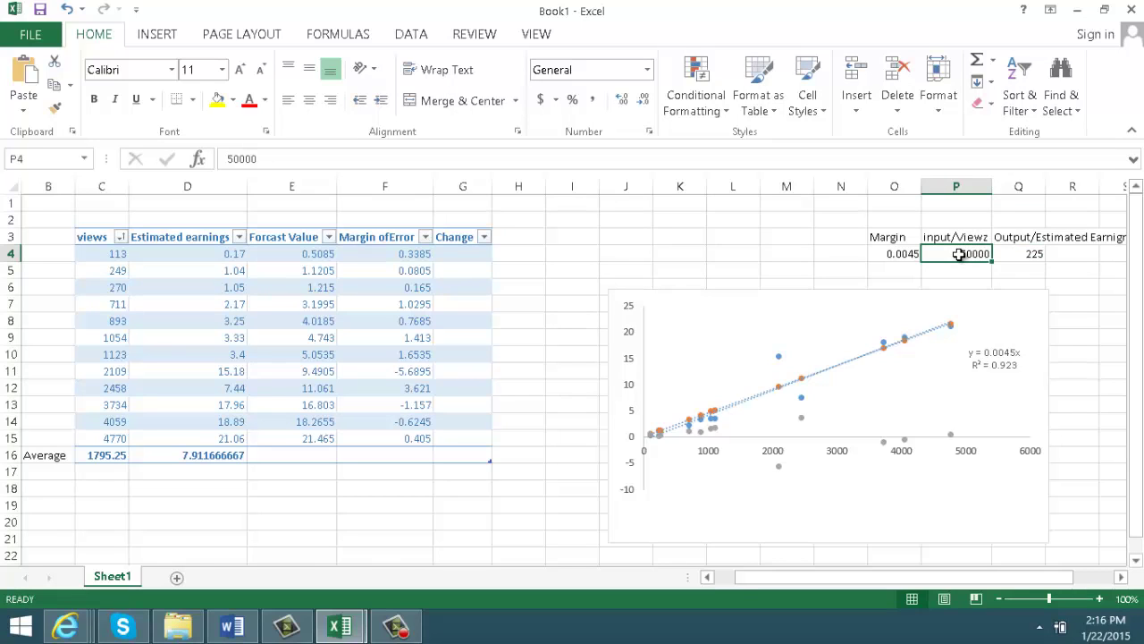
pyautogui.write('1000')
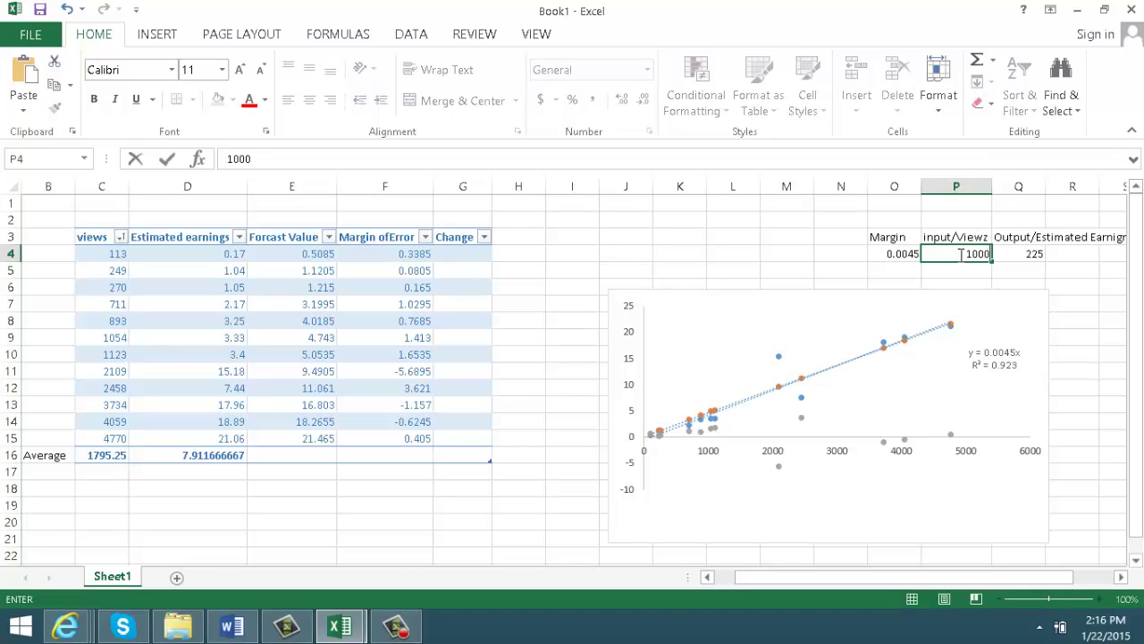
pyautogui.write('000')
pyautogui.press('Return')
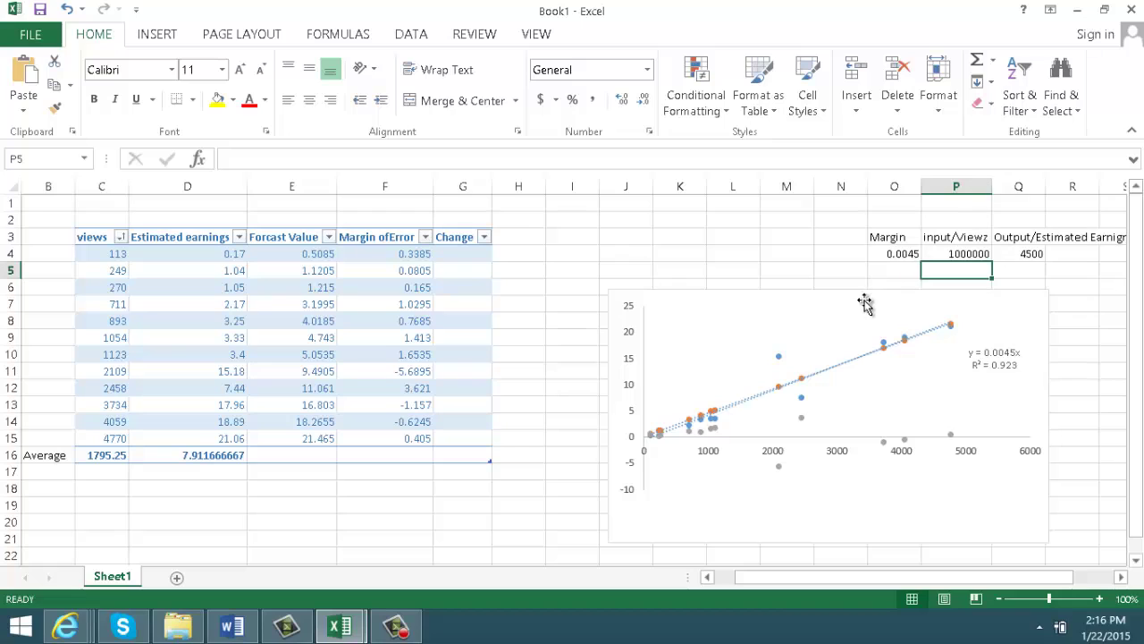
# Step: Copy the average formula from D16 across the total row through E16, F16 and G16
pyautogui.click(222, 454)
pyautogui.moveTo(247, 462); pyautogui.dragTo(478, 474)
pyautogui.click(577, 487)
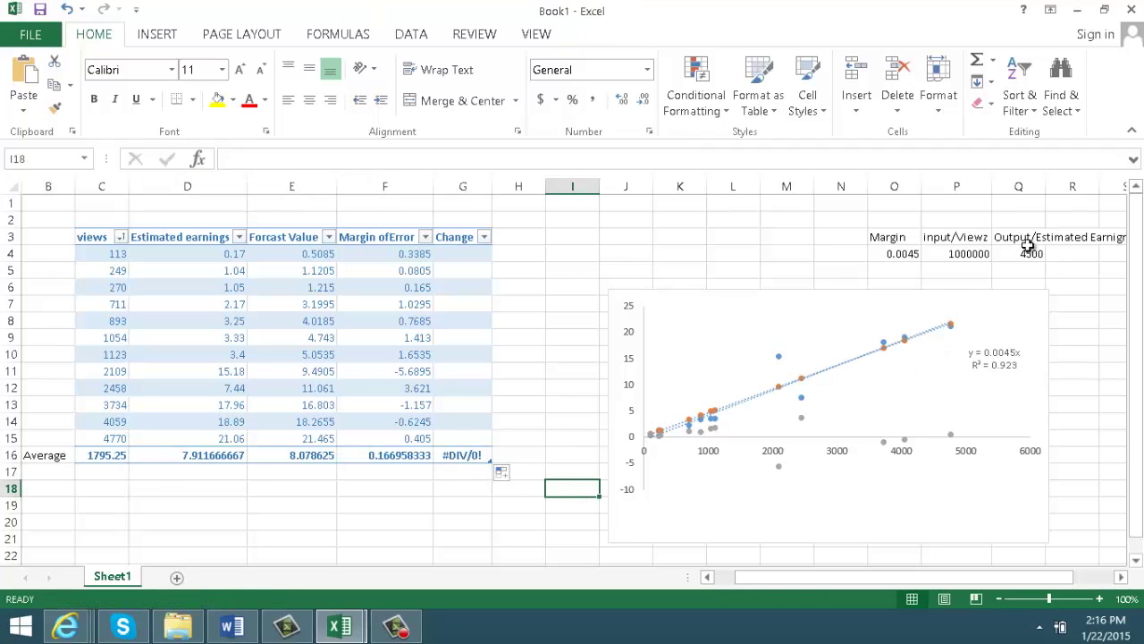
# Step: Forecast earnings for 50 views by replacing the input in P4 with 50, and select the estimated earnings in D4 for comparison
pyautogui.click(956, 257)
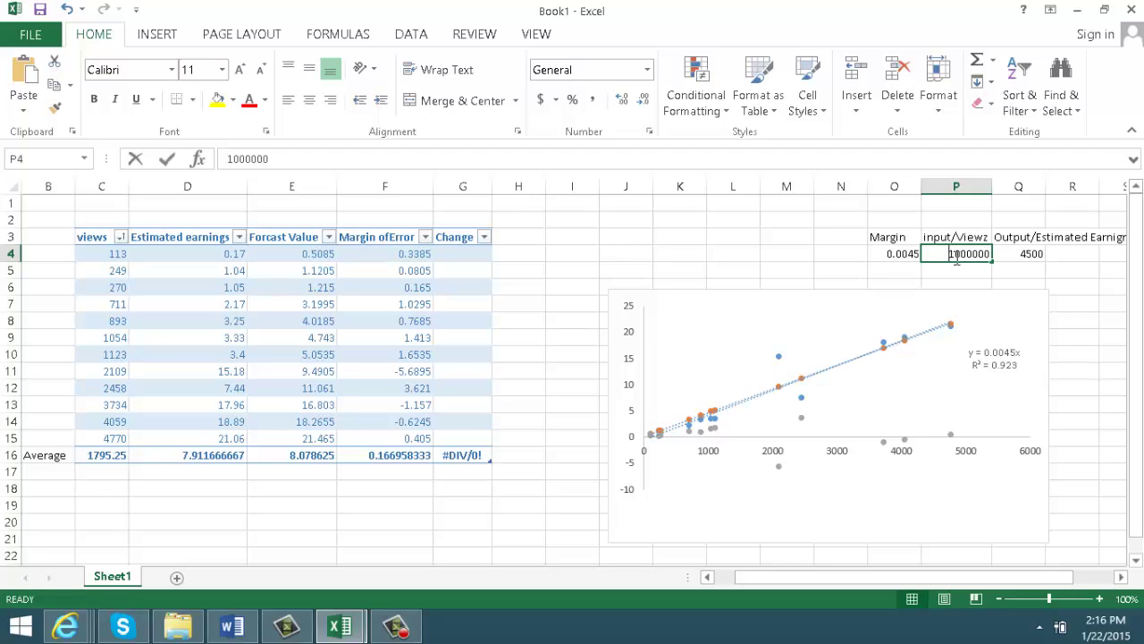
pyautogui.write('50')
pyautogui.press('Return')
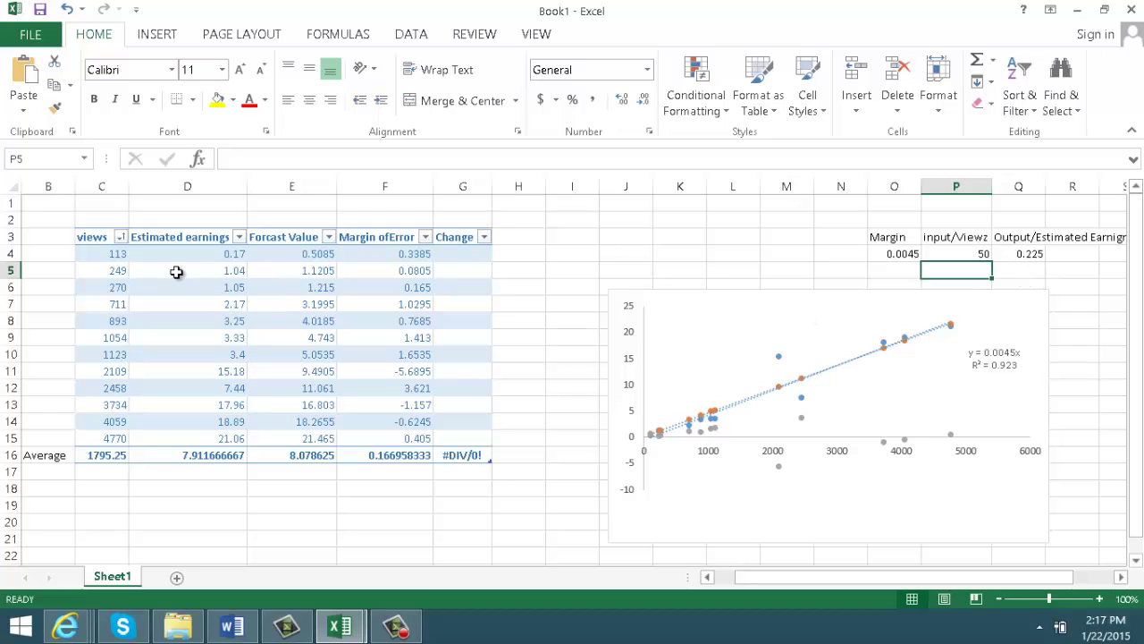
pyautogui.click(230, 271)
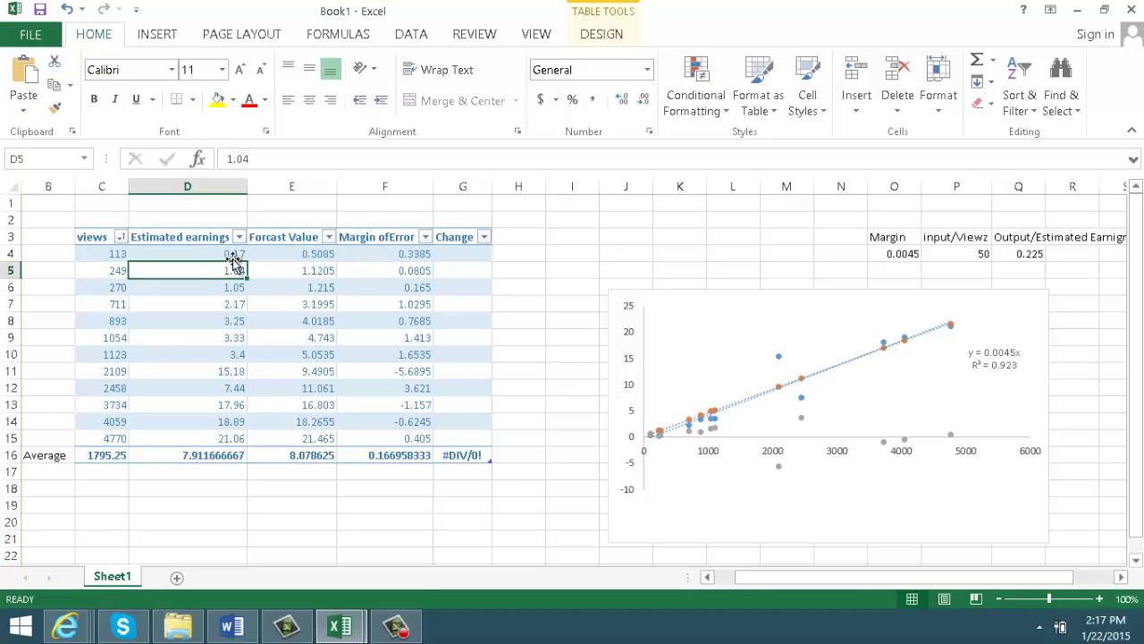
pyautogui.click(234, 256)
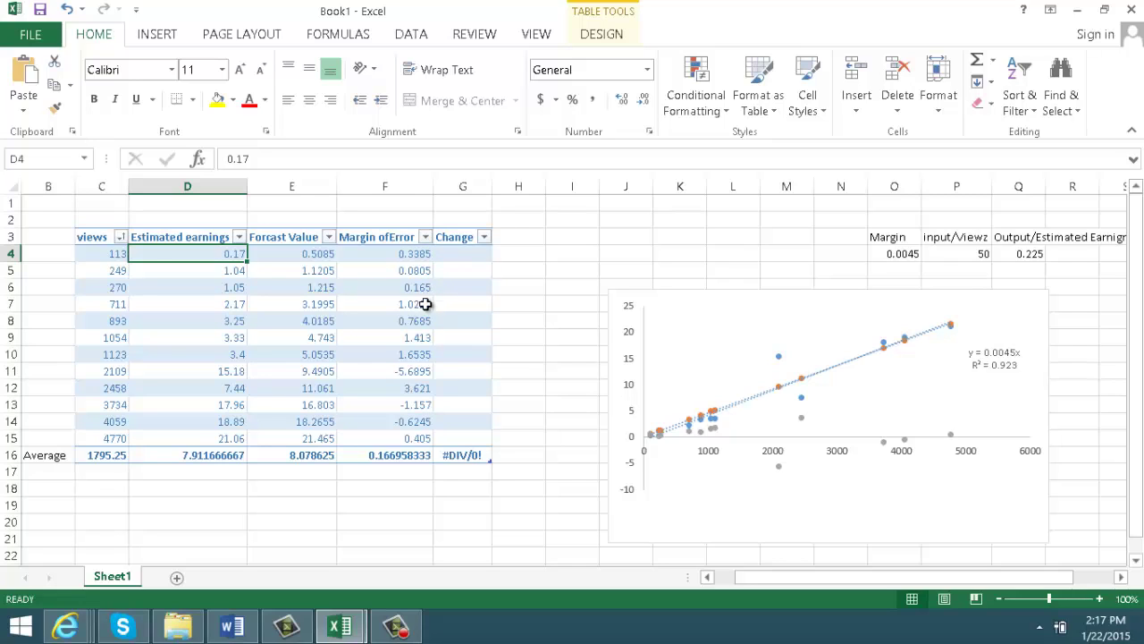
# Step: Rename the table's Change column heading in G3 to Status
pyautogui.click(461, 235)
pyautogui.doubleClick(483, 240)
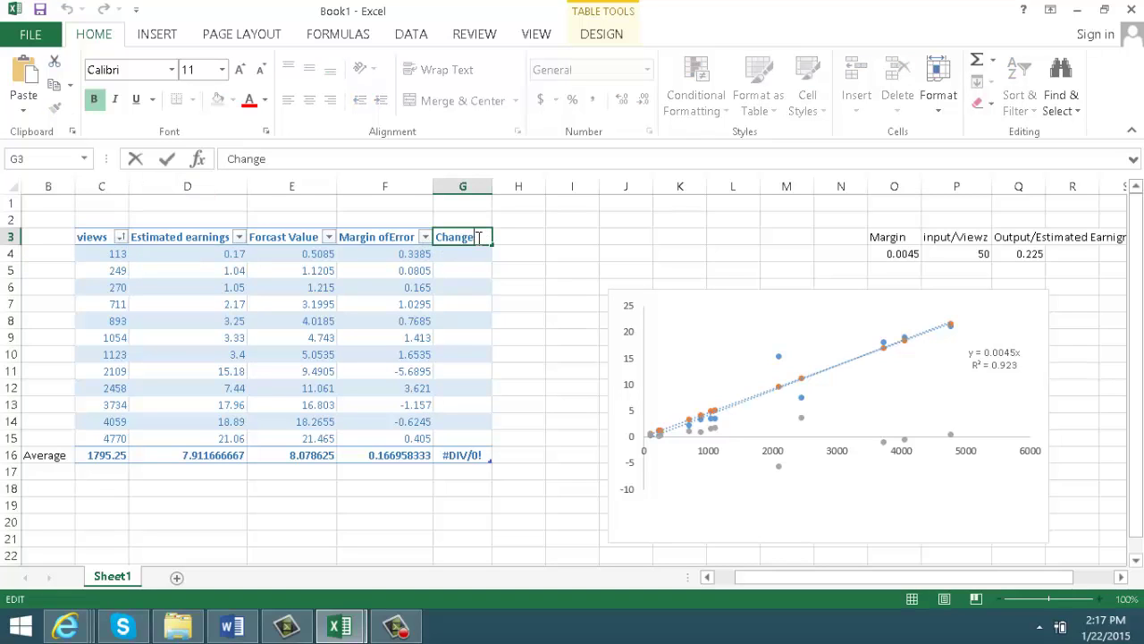
pyautogui.press('BackSpace')
pyautogui.press('BackSpace')
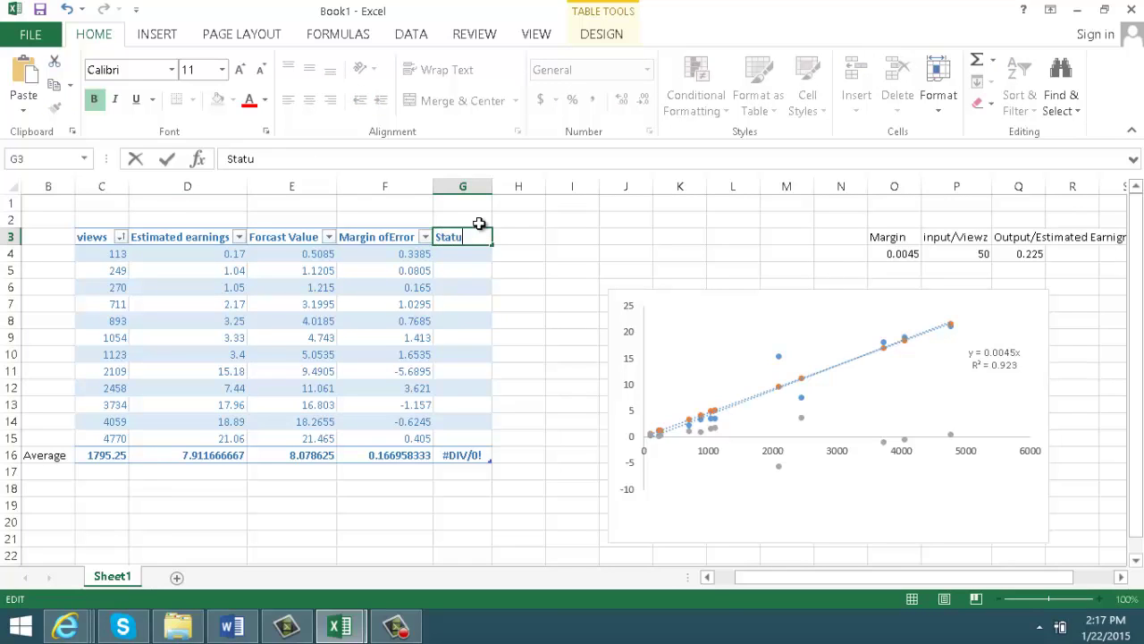
pyautogui.click(472, 251)
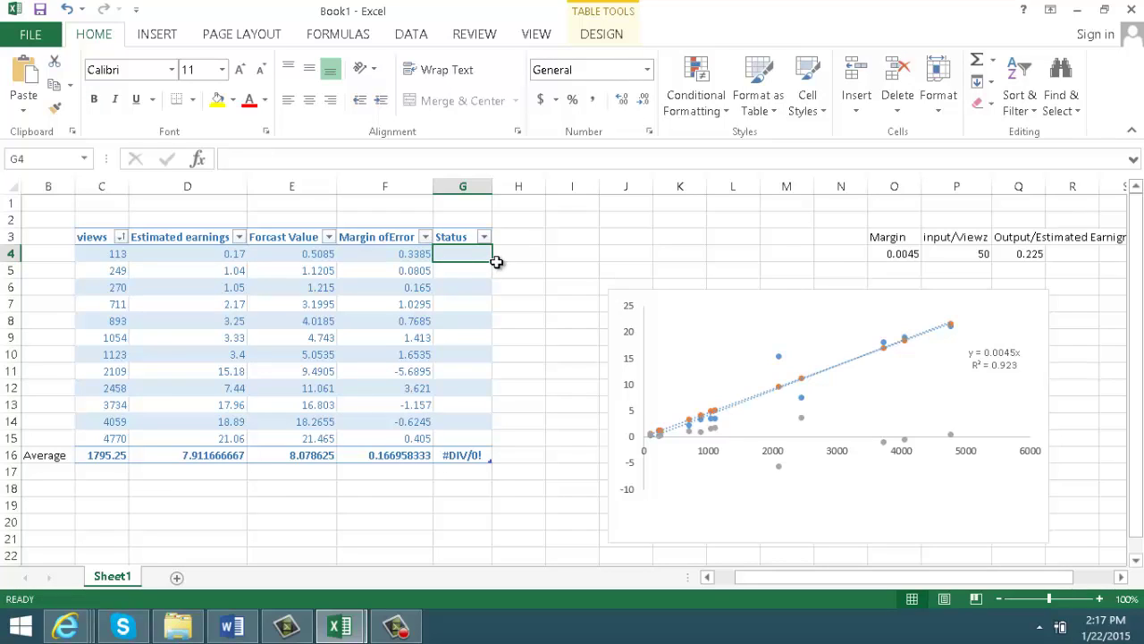
# Step: Fill in the first two Status entries with Inacurate in G4 and accurate in G5
pyautogui.write('I')
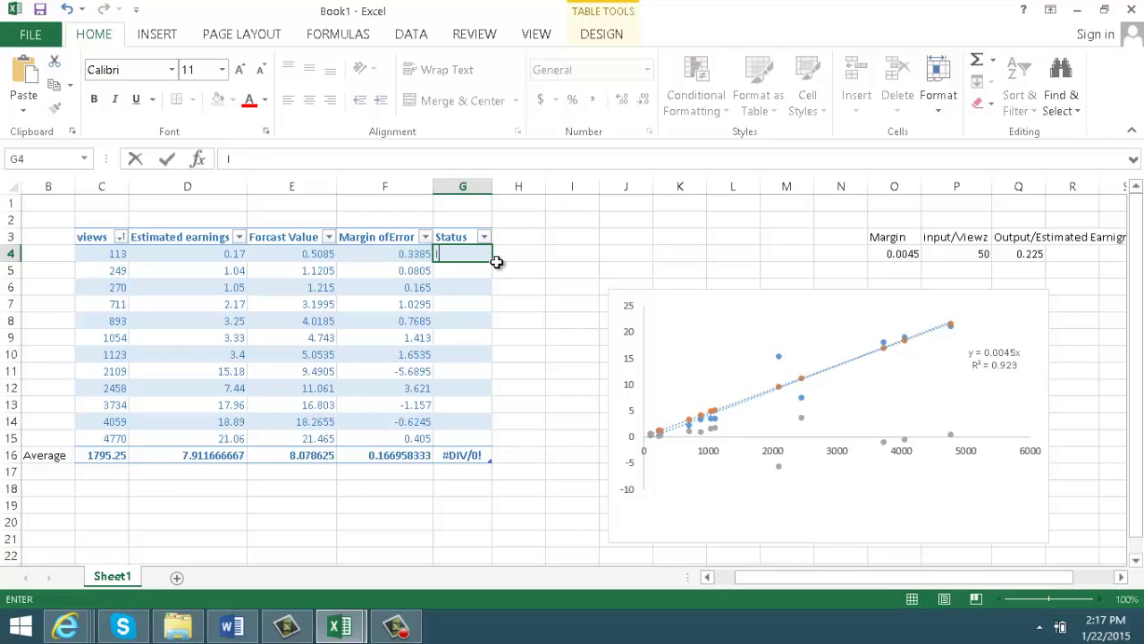
pyautogui.write('nac')
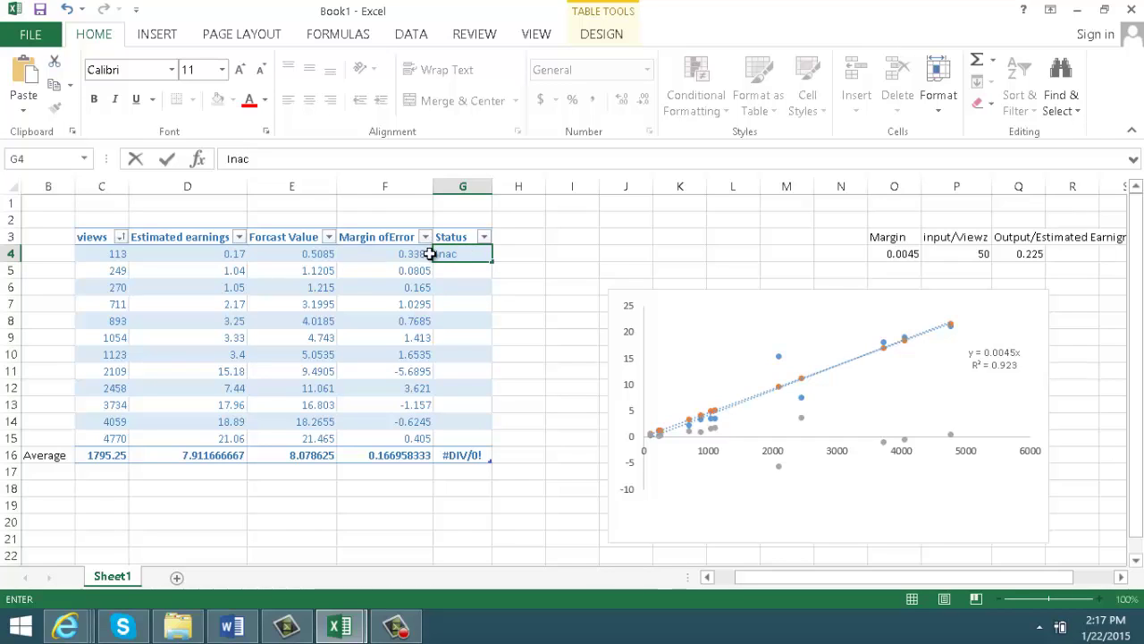
pyautogui.write('ura')
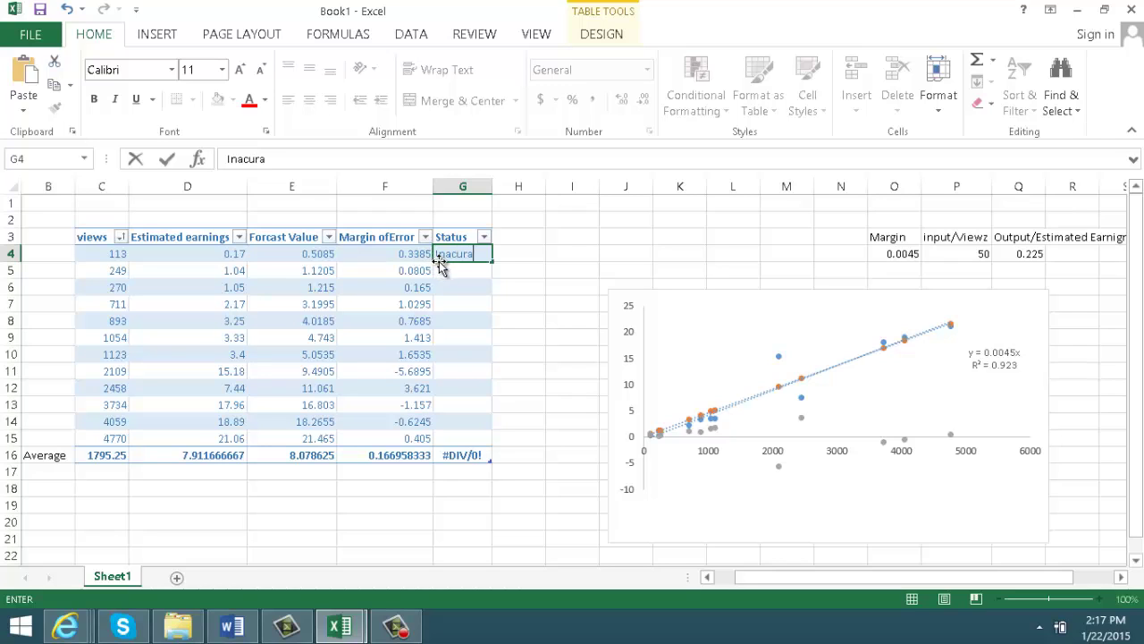
pyautogui.write('te')
pyautogui.press('Return')
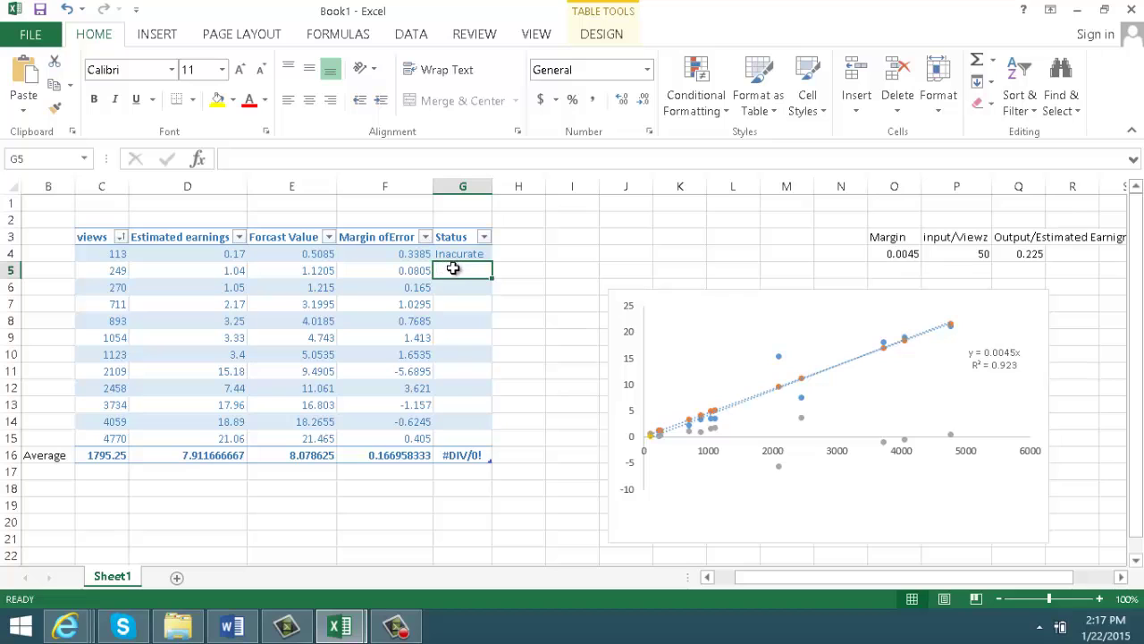
pyautogui.write('ac')
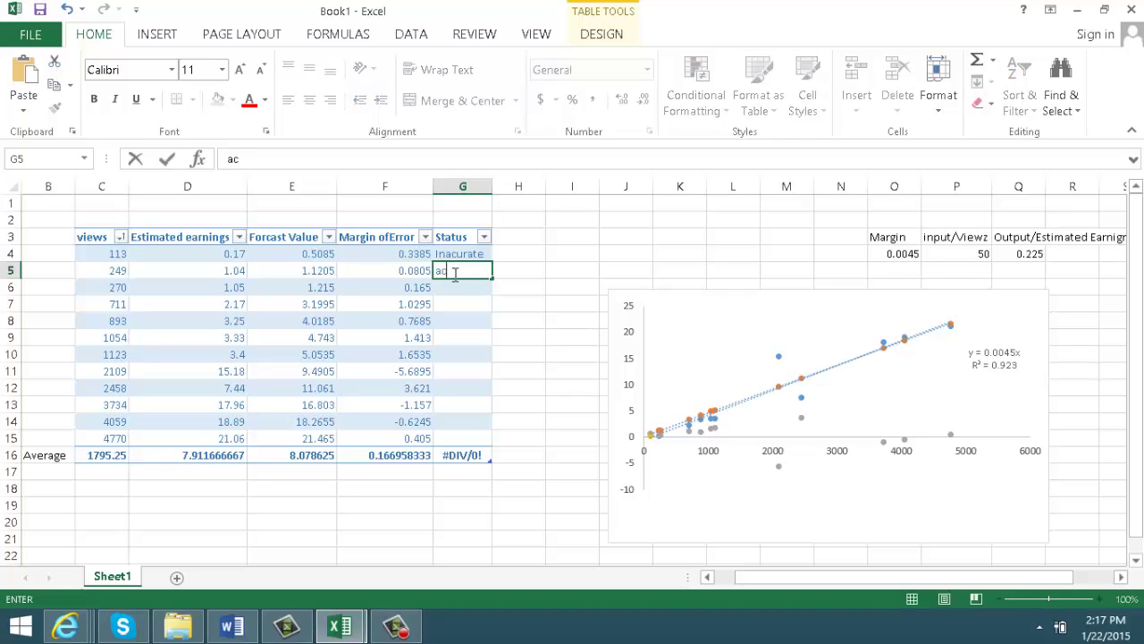
pyautogui.write('curate')
pyautogui.press('Return')
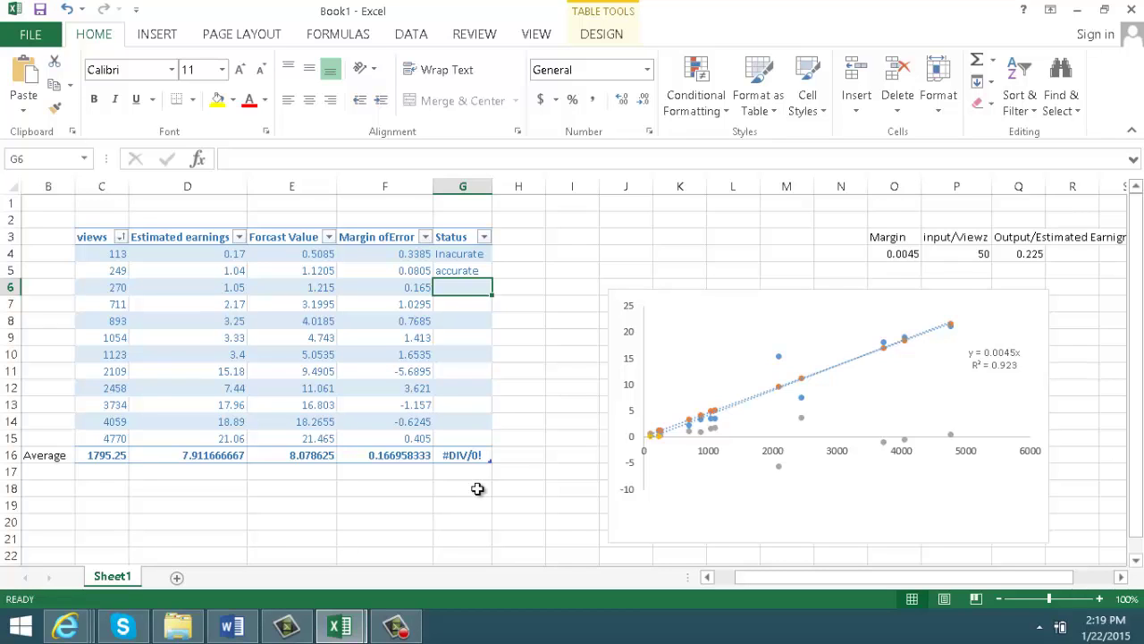
# Step: Forecast earnings for 1.5 million views by replacing the input in P4 with 1500000
pyautogui.click(976, 256)
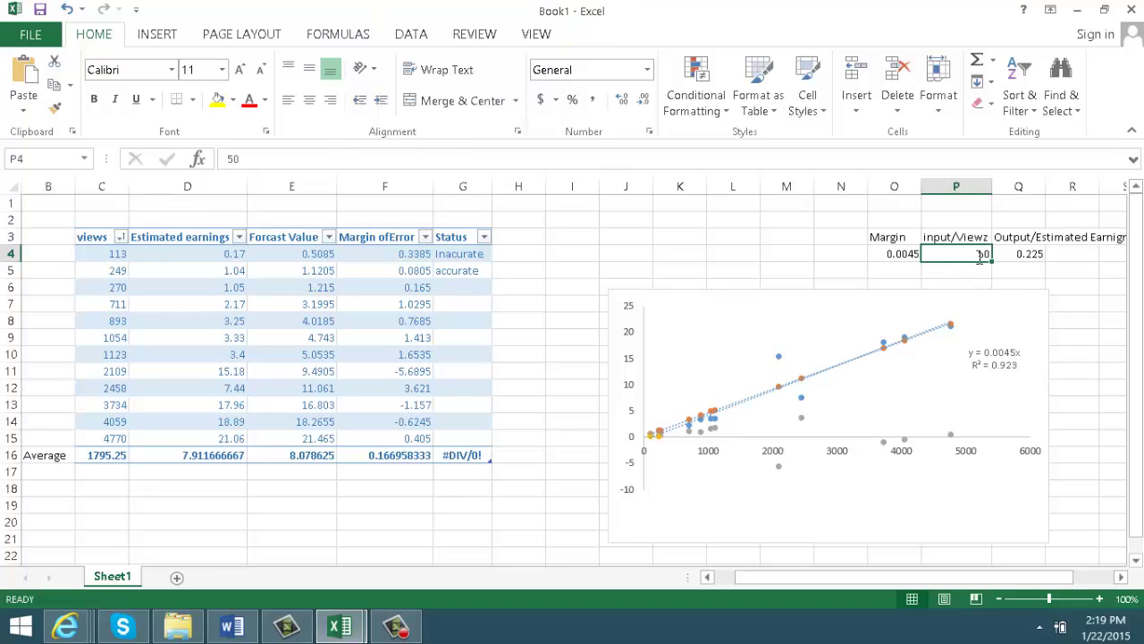
pyautogui.write('1500')
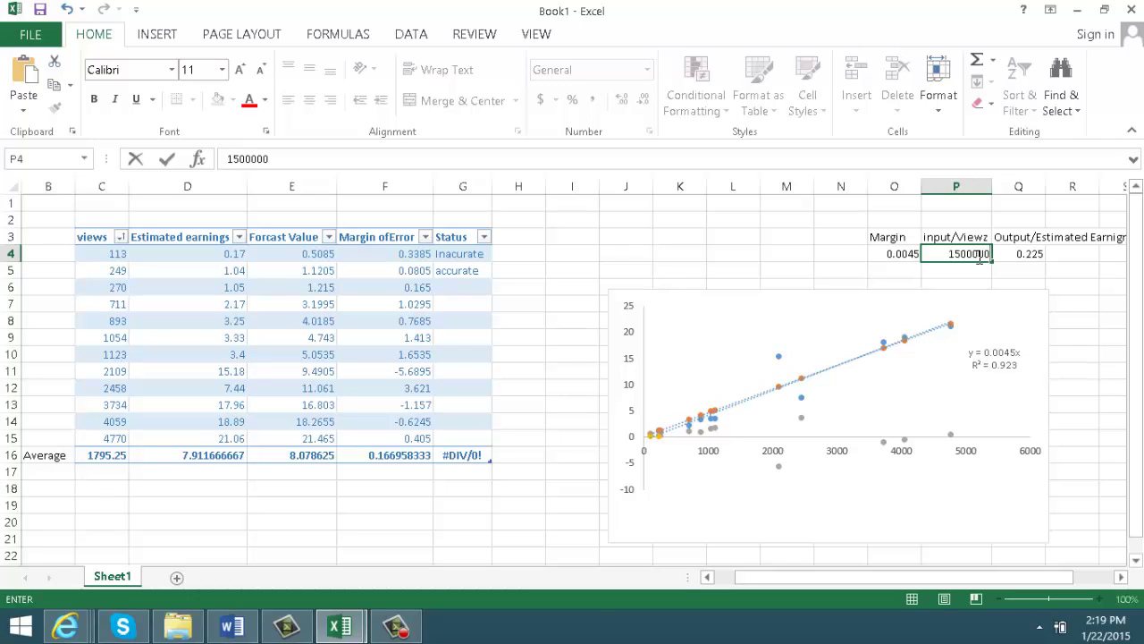
pyautogui.write('000')
pyautogui.press('Return')
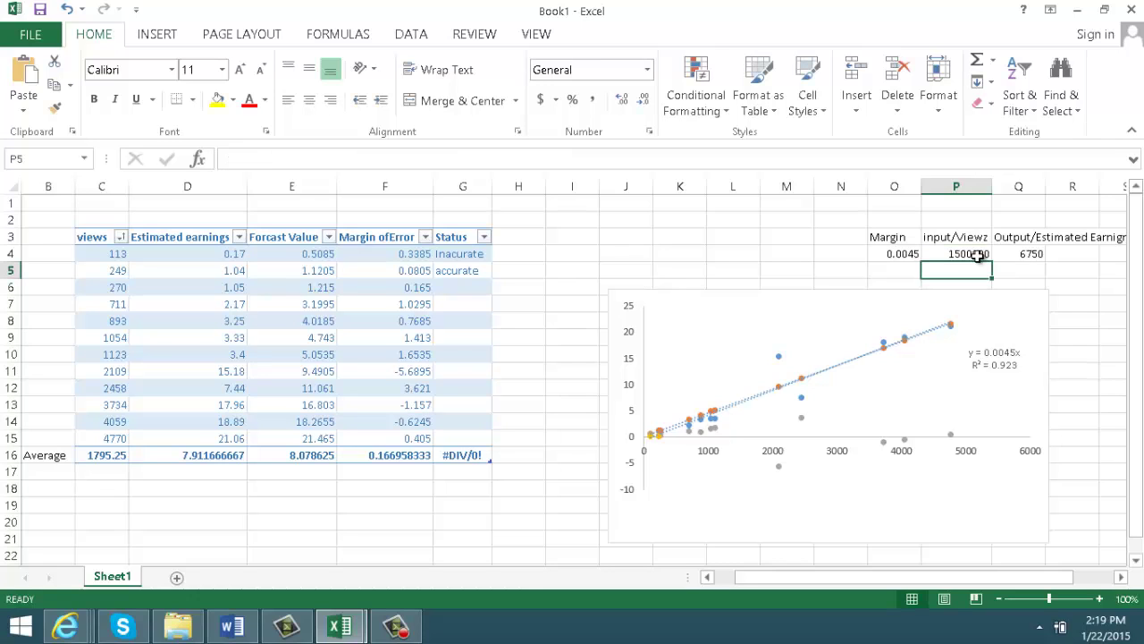
# Step: Format the estimated earnings output in Q4 as dollar currency in the Accounting format
pyautogui.click(1028, 257)
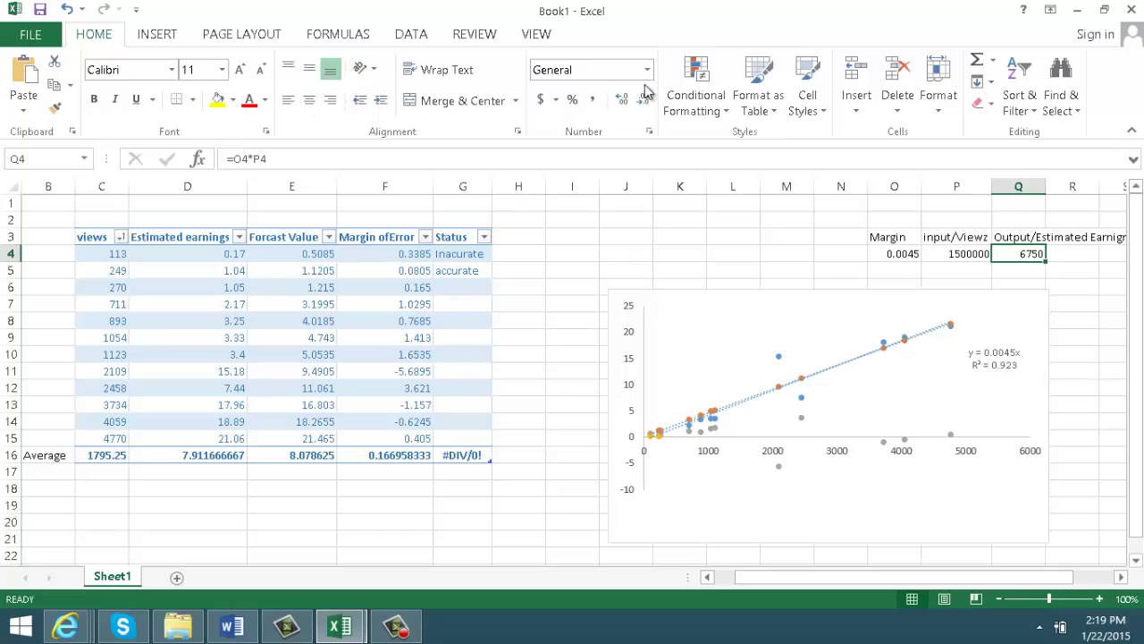
pyautogui.click(542, 99)
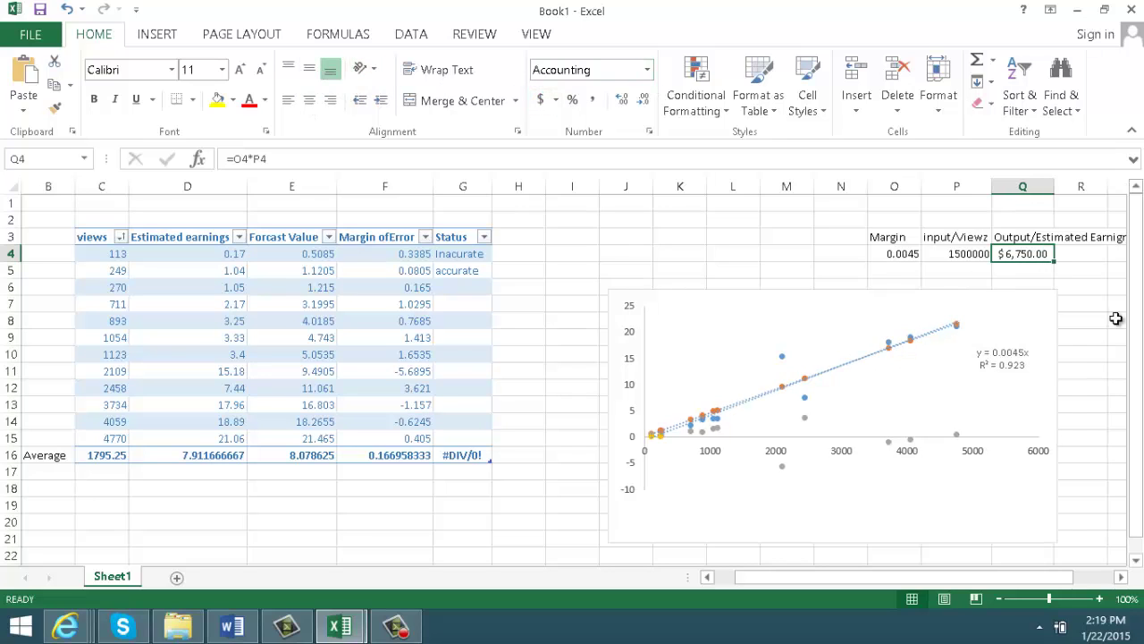
pyautogui.click(1082, 310)
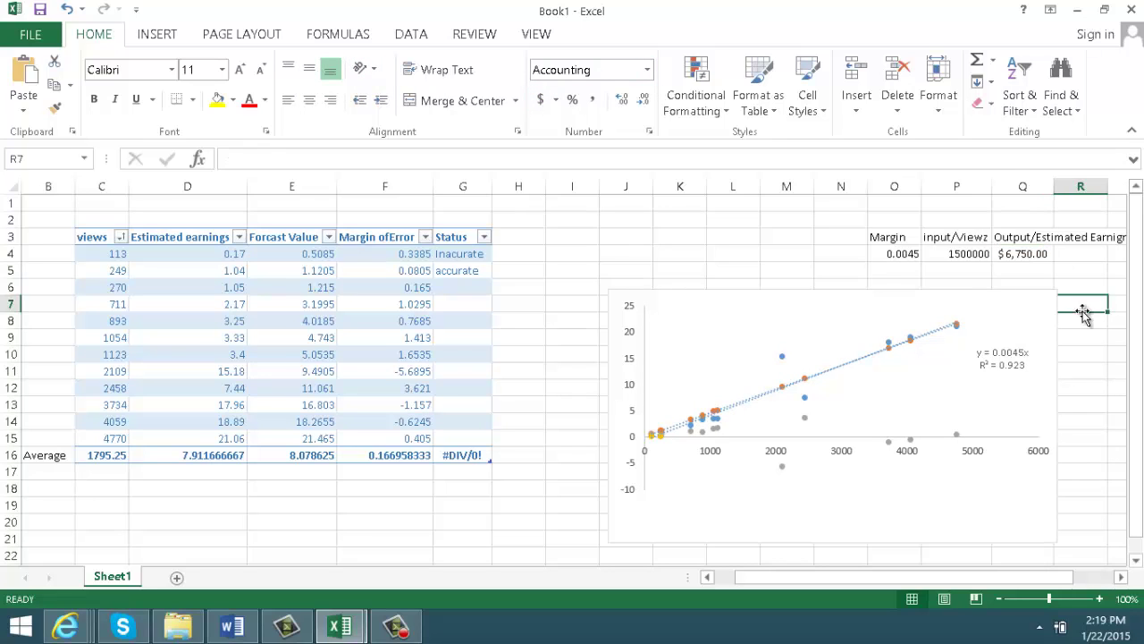
pyautogui.click(1028, 254)
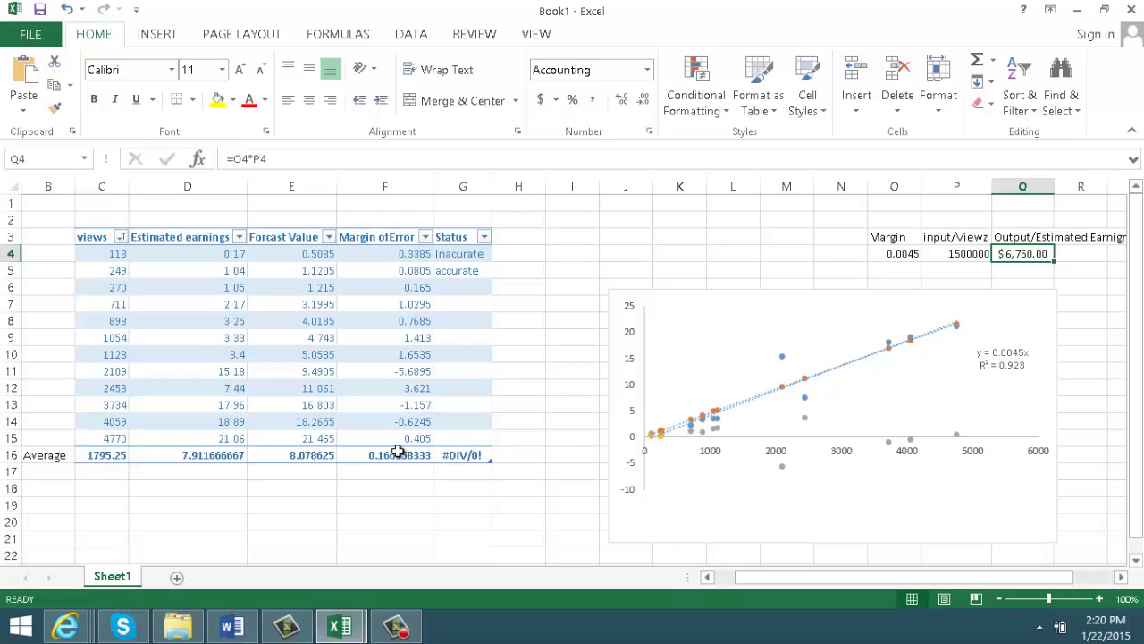
pyautogui.click(304, 438)
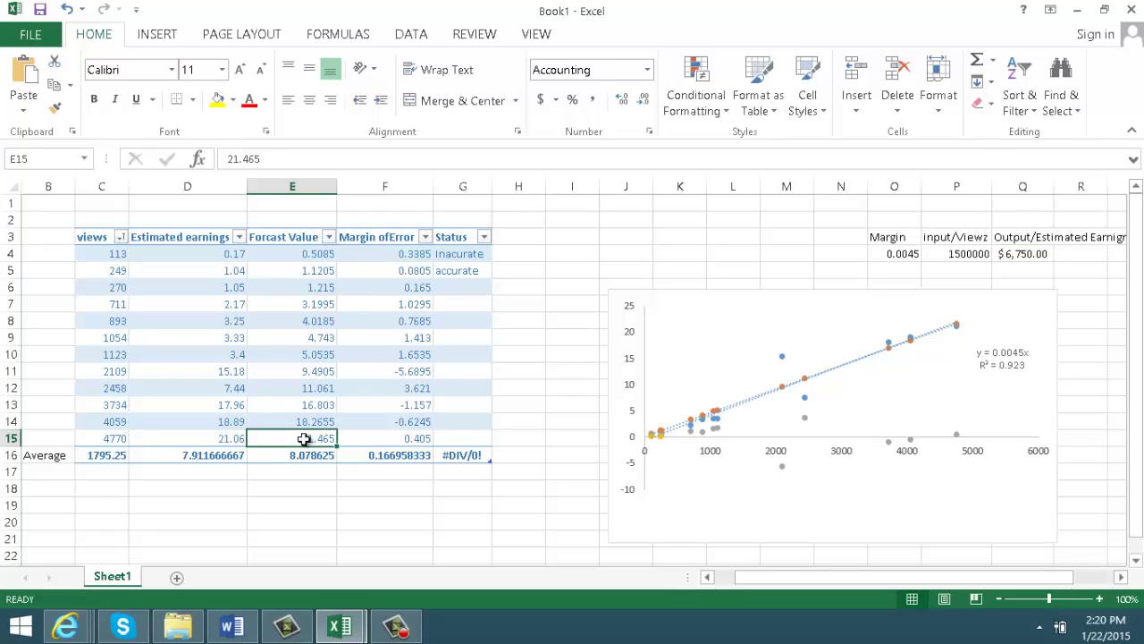
pyautogui.click(400, 254)
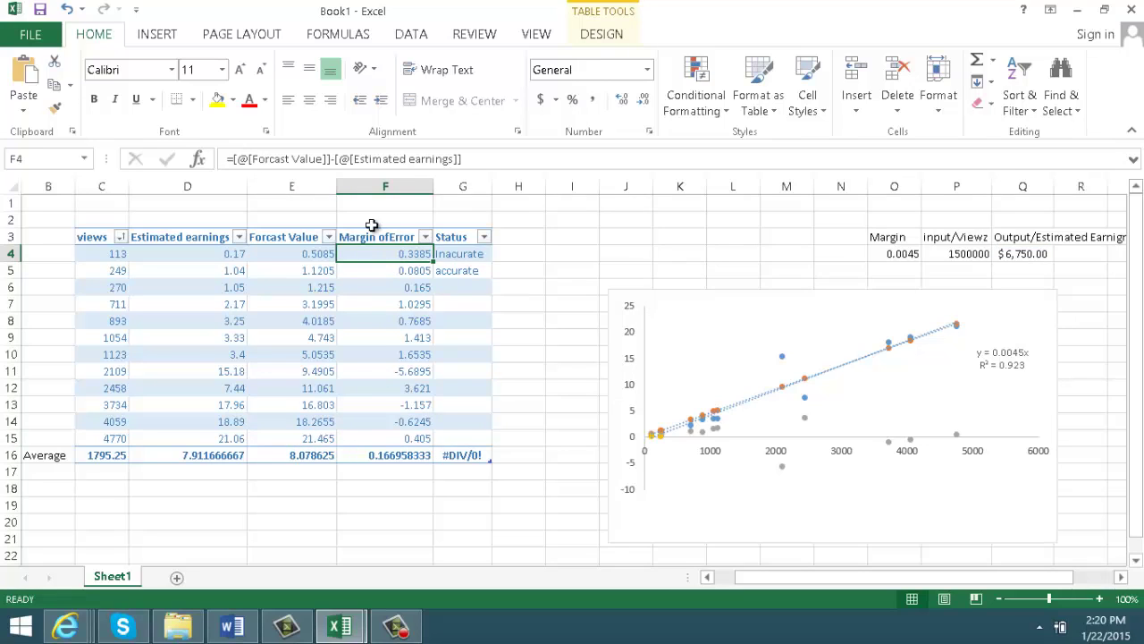
# Step: Change the Margin of Error formula in F4 to subtract the Forcast Value from the Estimated earnings of the same row
pyautogui.moveTo(471, 159); pyautogui.dragTo(241, 158)
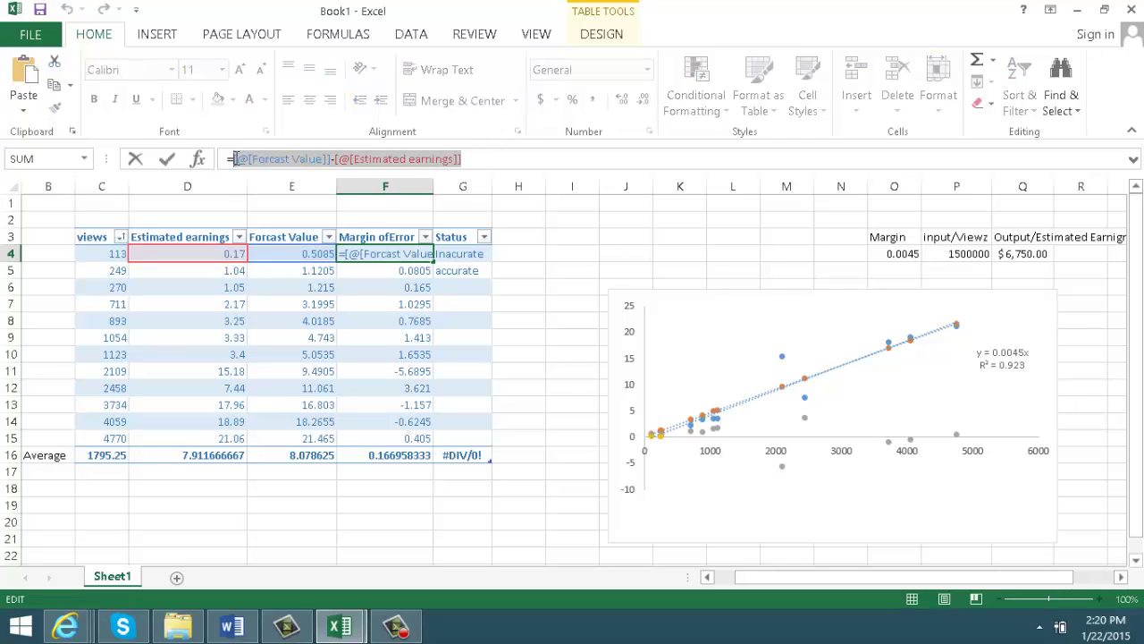
pyautogui.press('BackSpace')
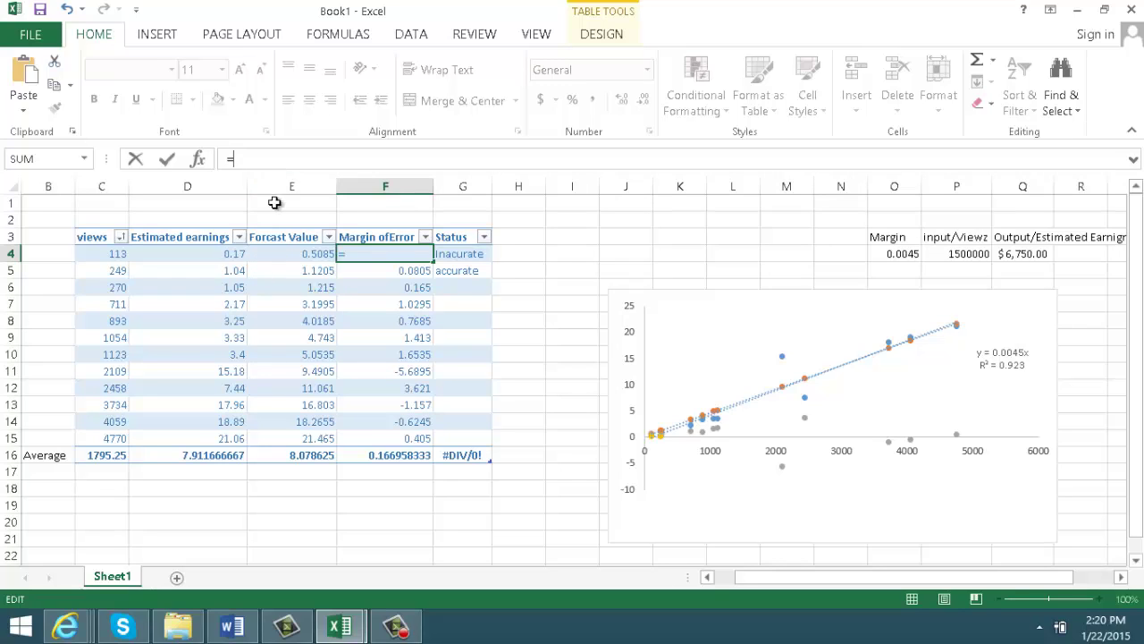
pyautogui.click(220, 254)
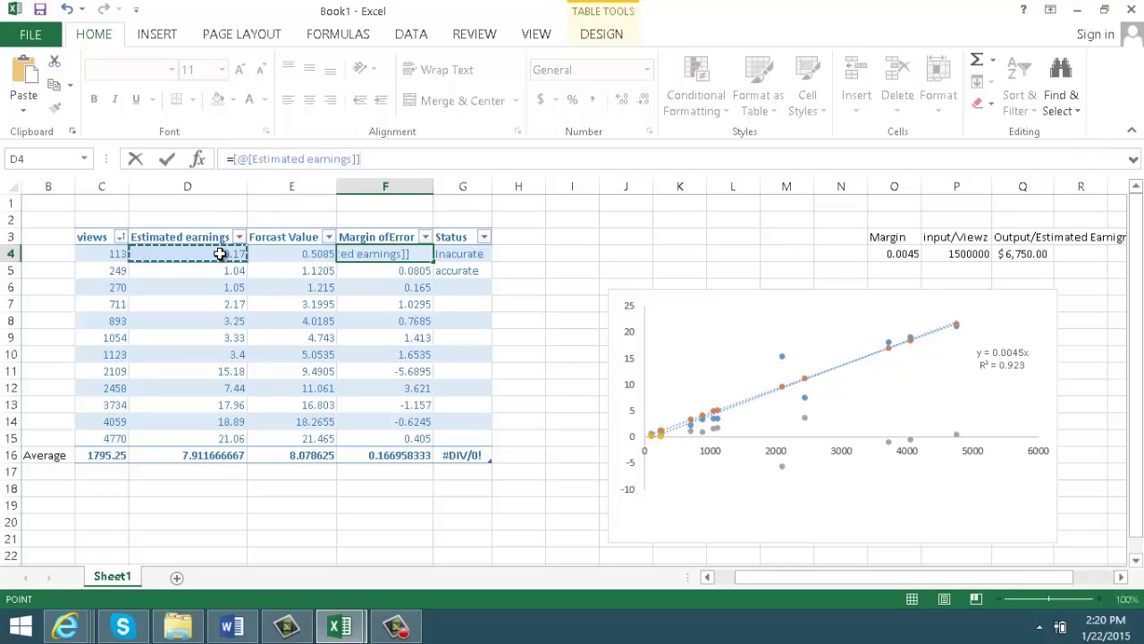
pyautogui.write('-')
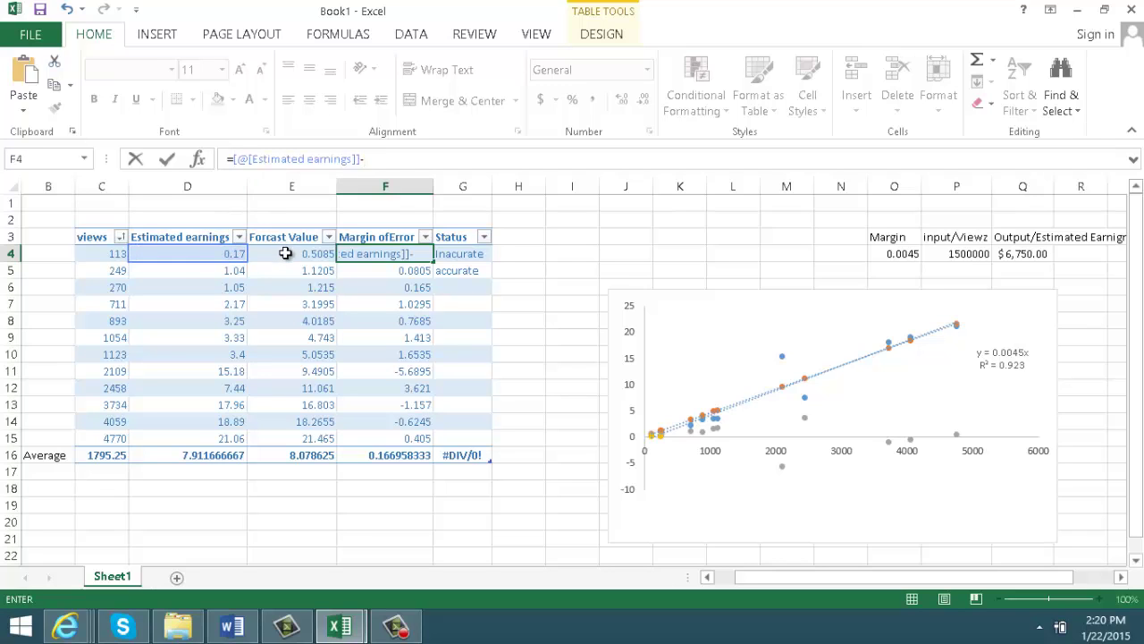
pyautogui.click(295, 254)
pyautogui.press('Return')
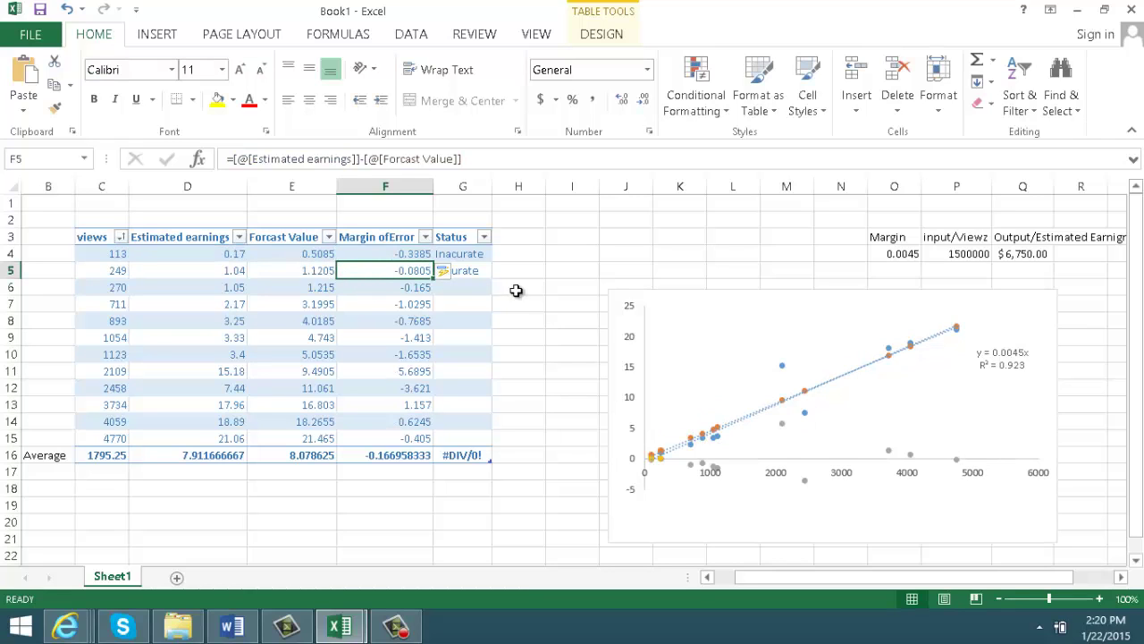
# Step: Narrow the Status column slightly
pyautogui.click(589, 304)
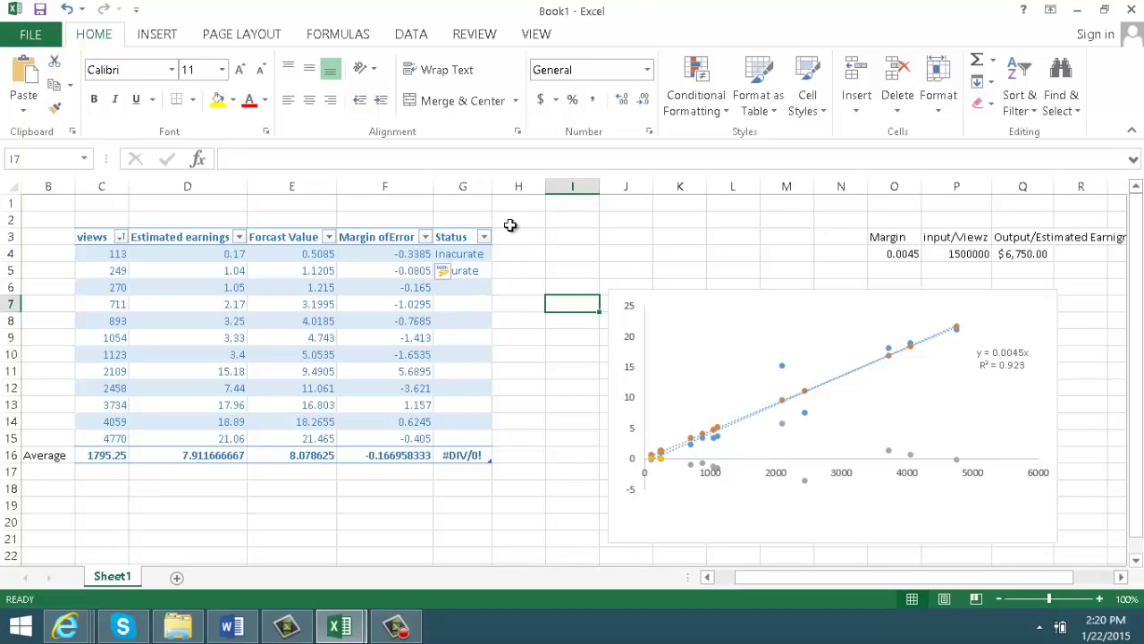
pyautogui.moveTo(494, 185); pyautogui.dragTo(489, 186)
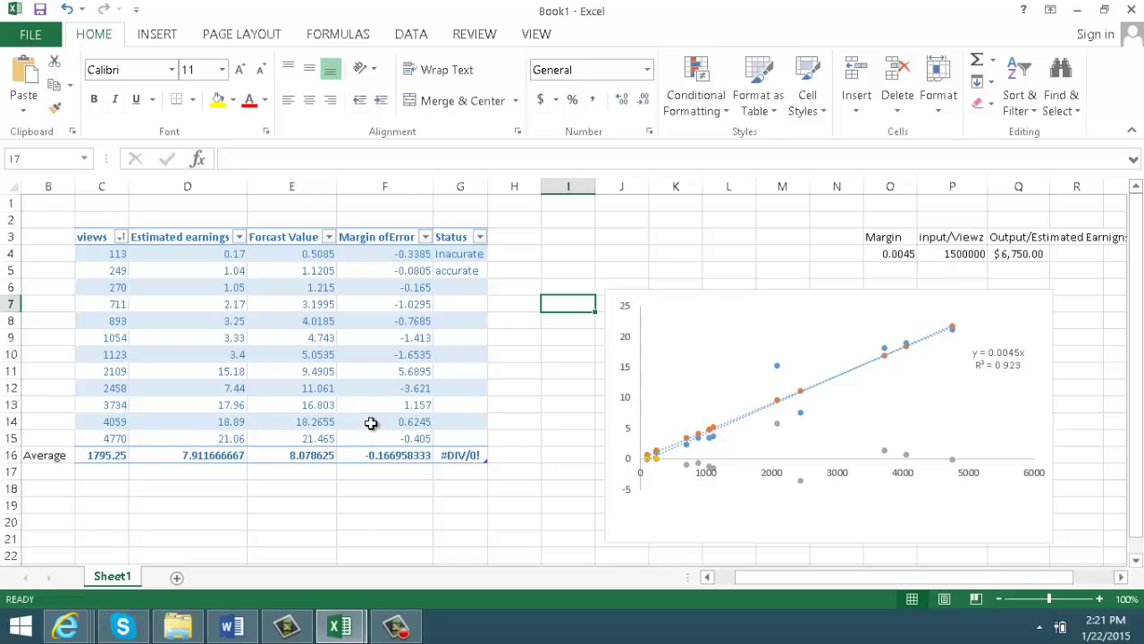
pyautogui.click(314, 440)
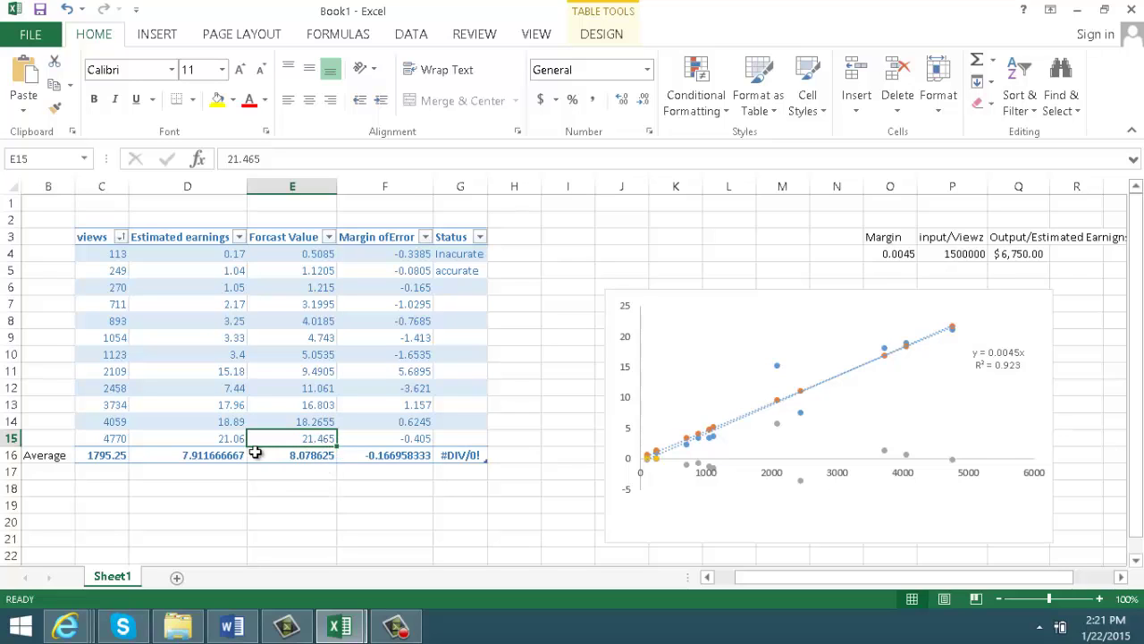
pyautogui.click(304, 424)
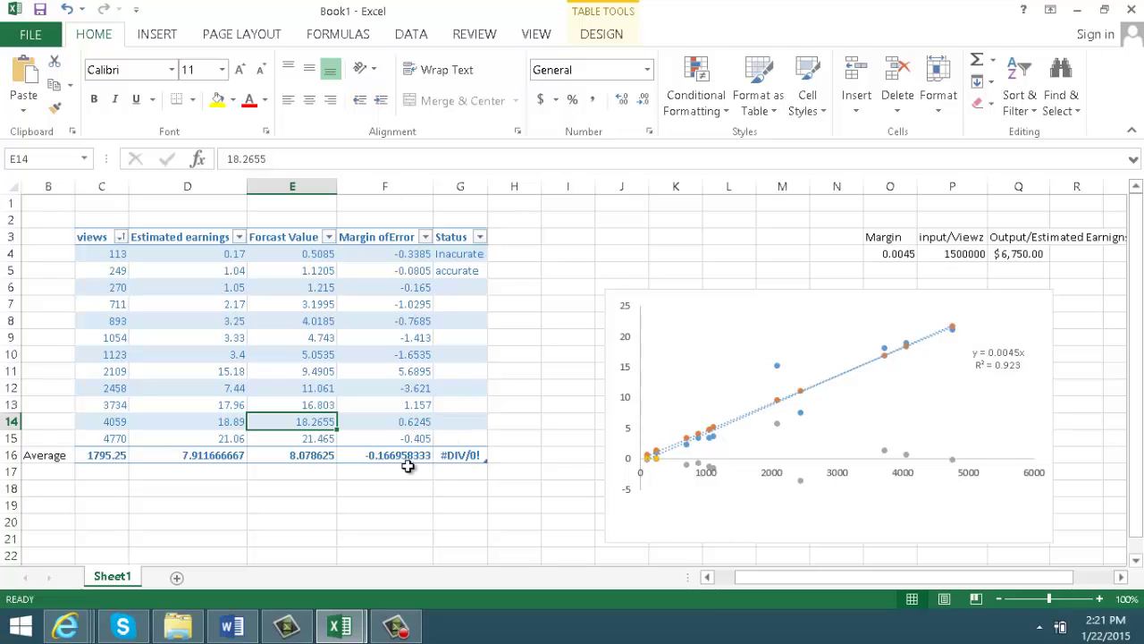
pyautogui.click(304, 456)
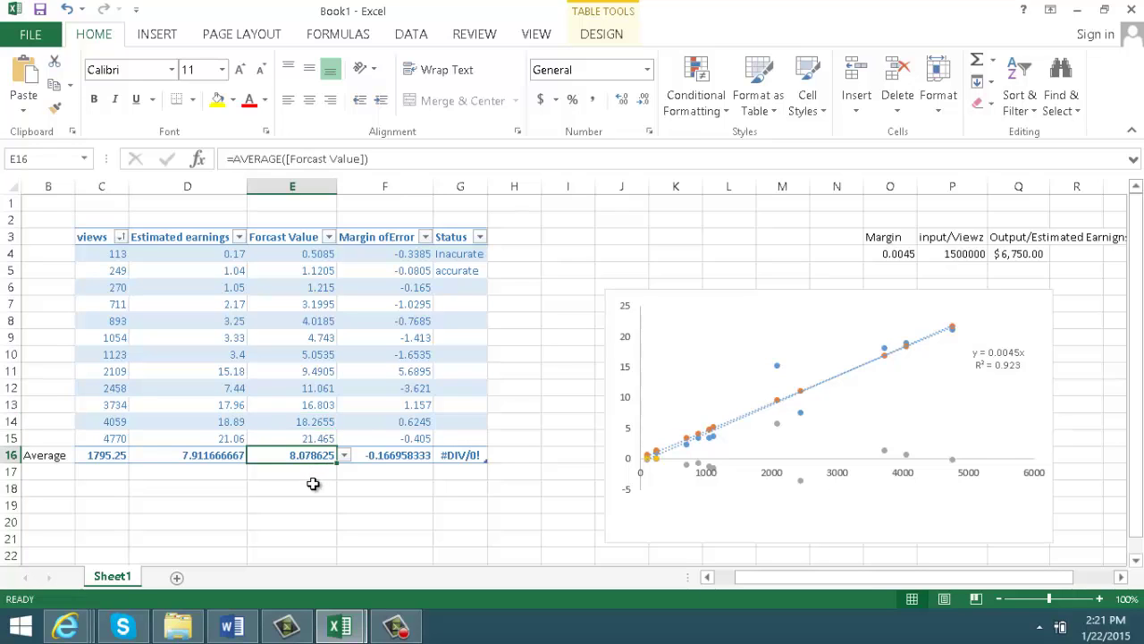
pyautogui.click(193, 457)
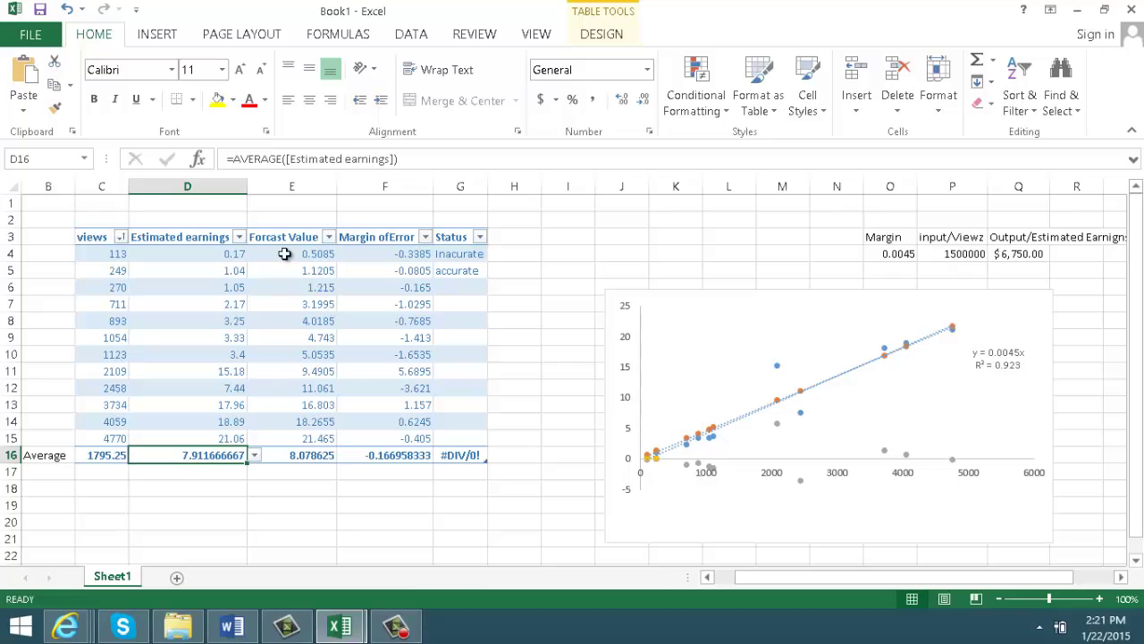
# Step: Re-enter the F4 formula as =[@[Estimated earnings]]-[@[Forcast Value]]
pyautogui.click(408, 234)
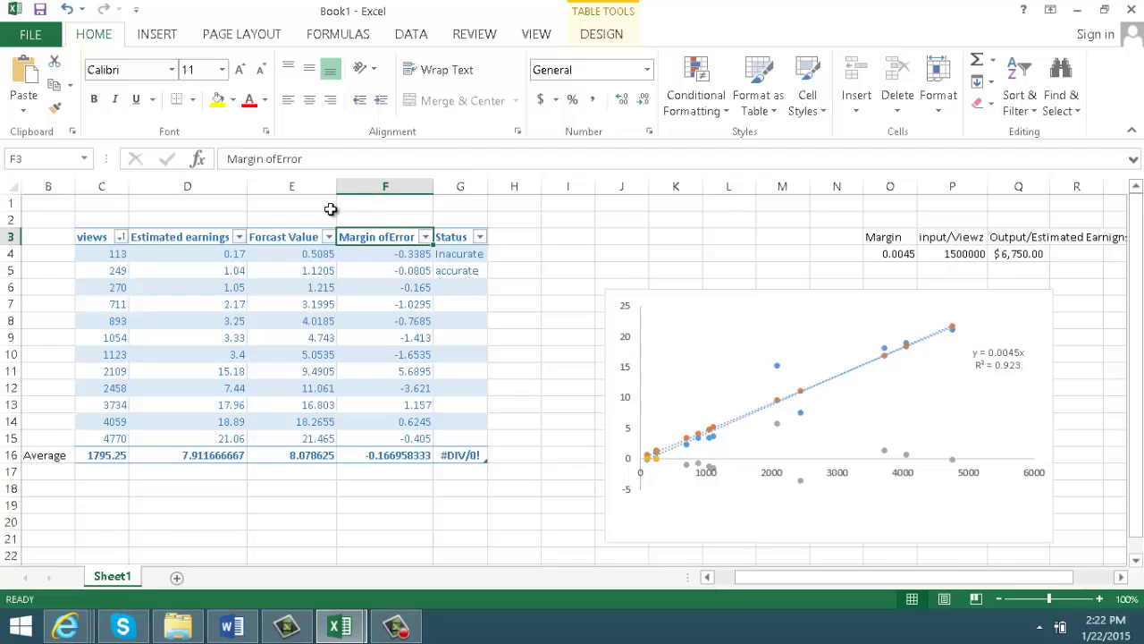
pyautogui.click(396, 256)
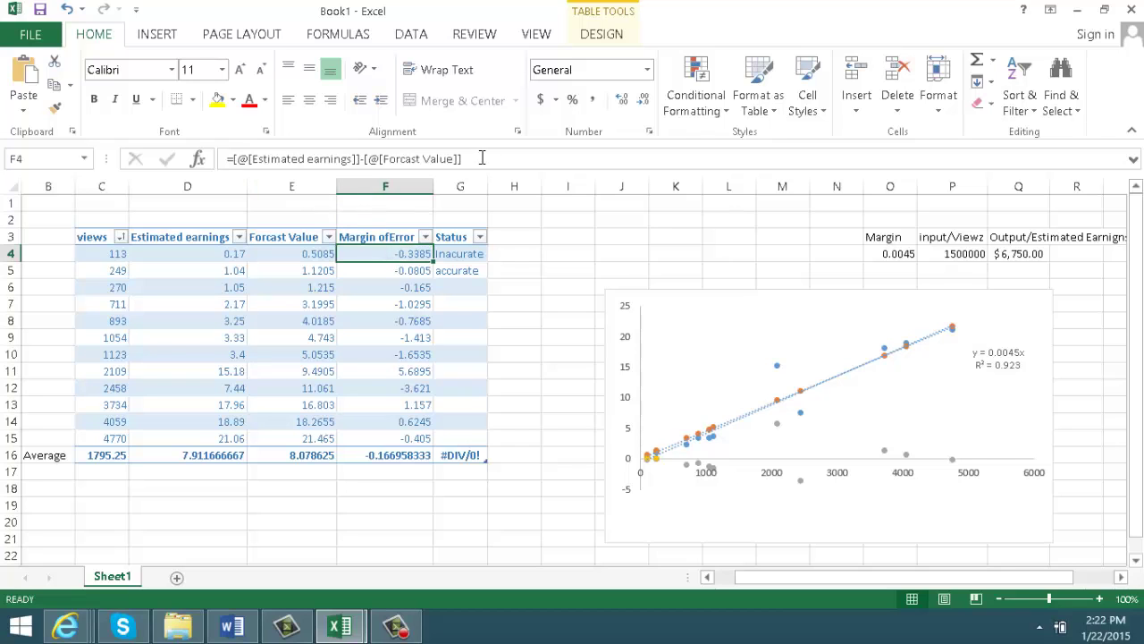
pyautogui.moveTo(482, 157); pyautogui.dragTo(234, 158)
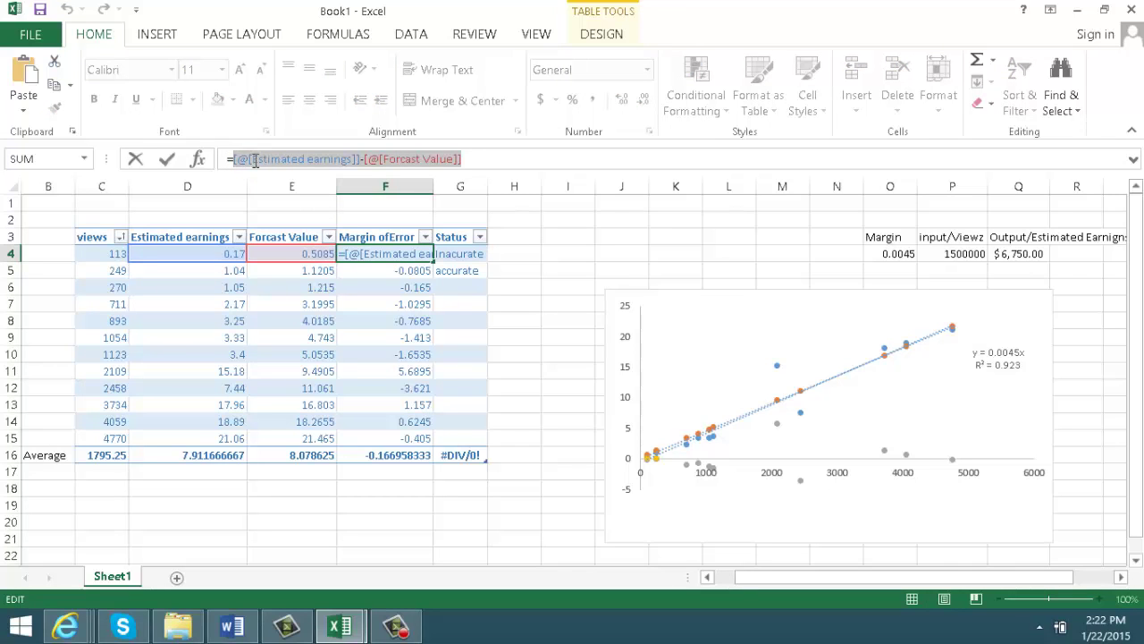
pyautogui.press('BackSpace')
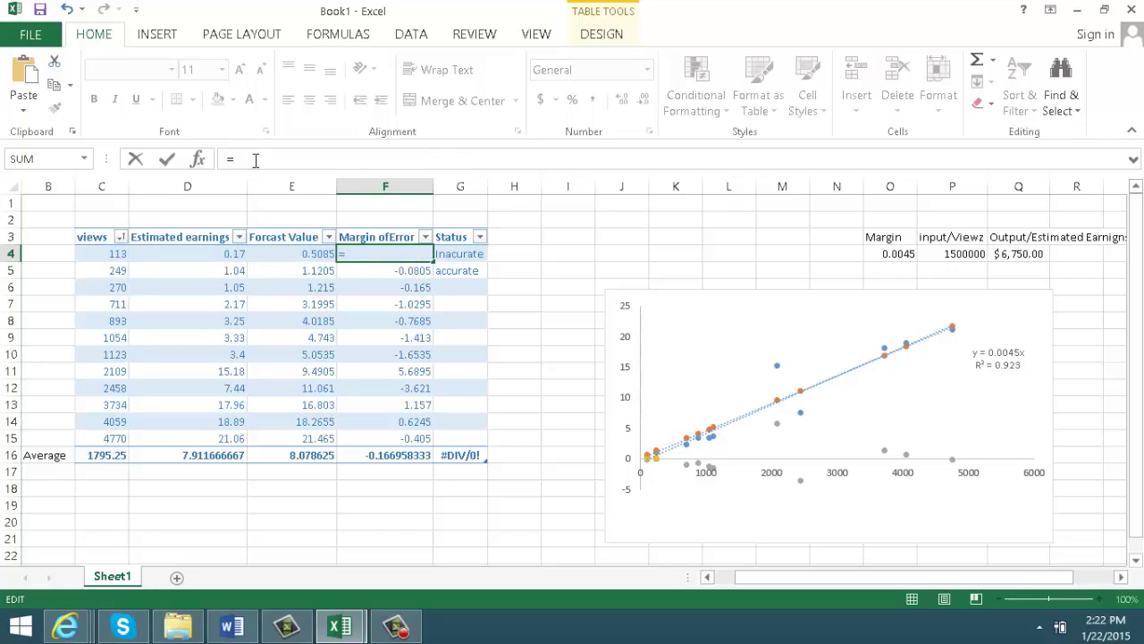
pyautogui.click(215, 255)
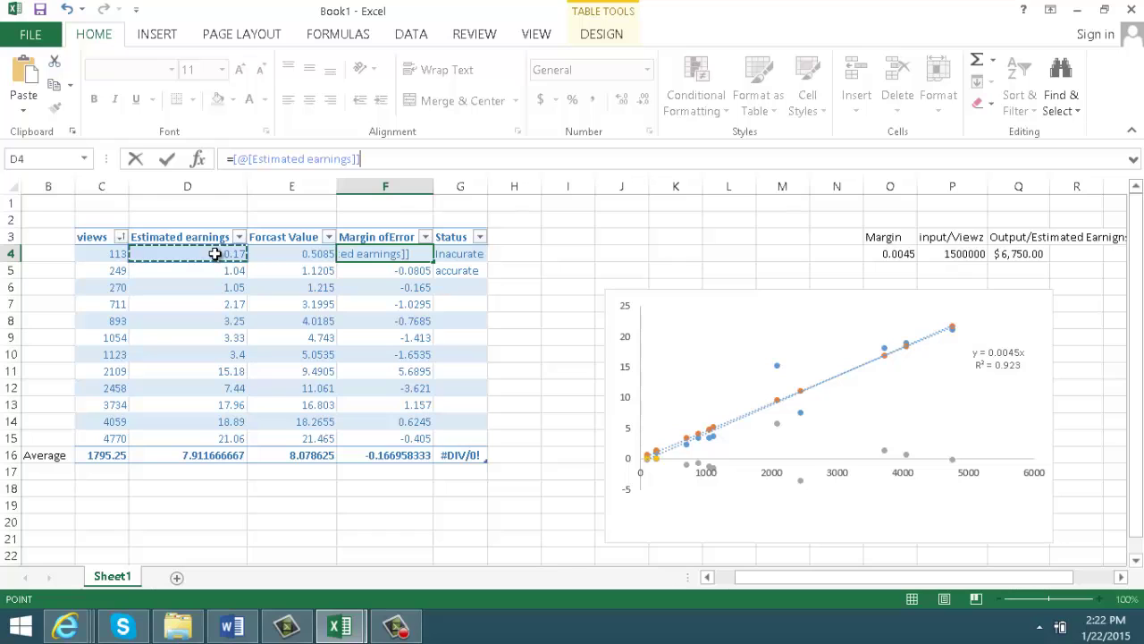
pyautogui.write('-')
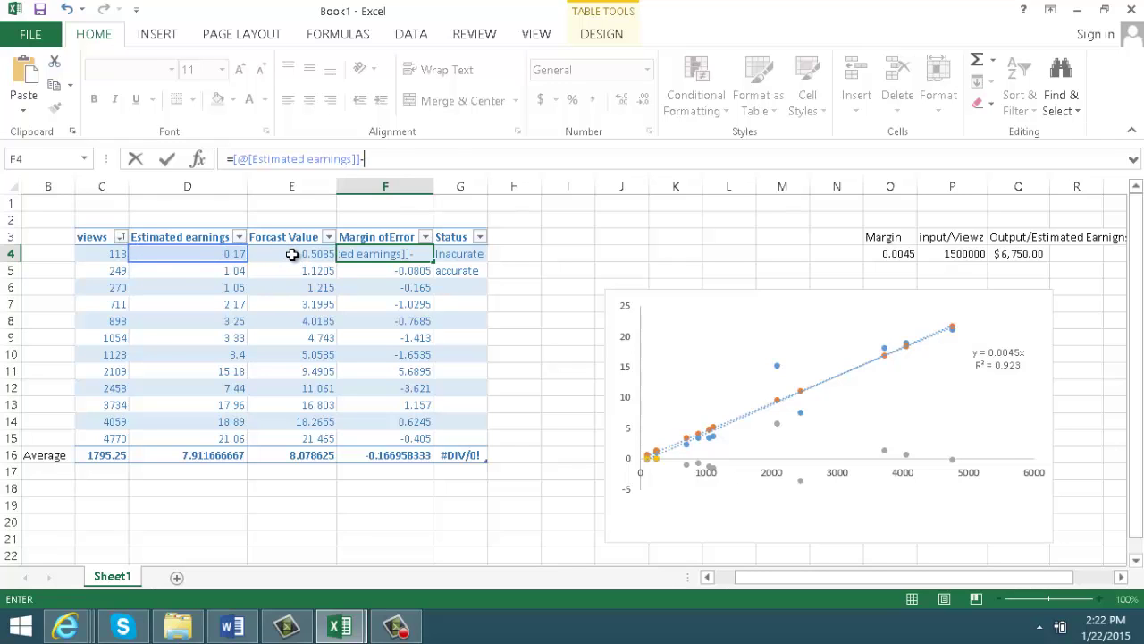
pyautogui.click(293, 255)
pyautogui.press('Return')
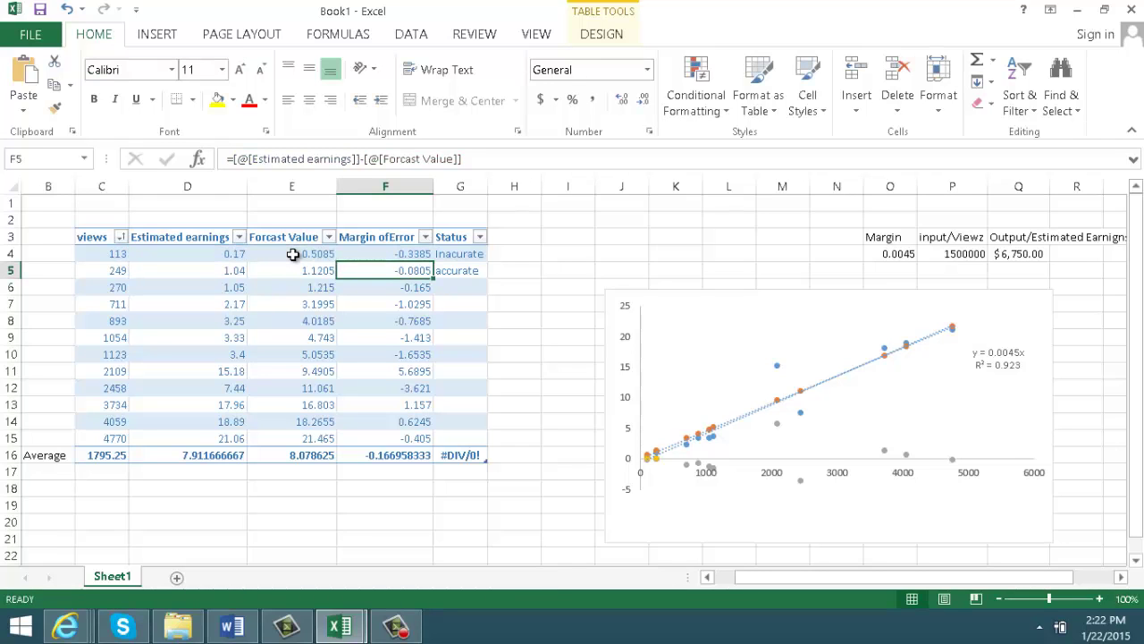
# Step: Clear the Margin of Error formula in F6, keeping only the equals sign
pyautogui.press('Down')
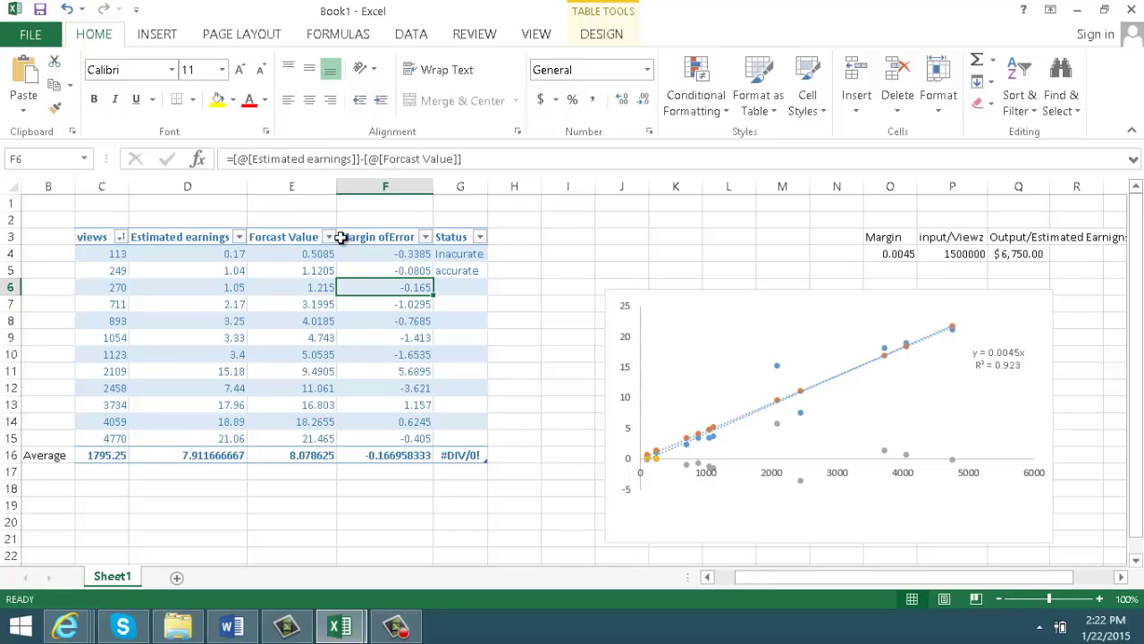
pyautogui.moveTo(462, 158); pyautogui.dragTo(240, 161)
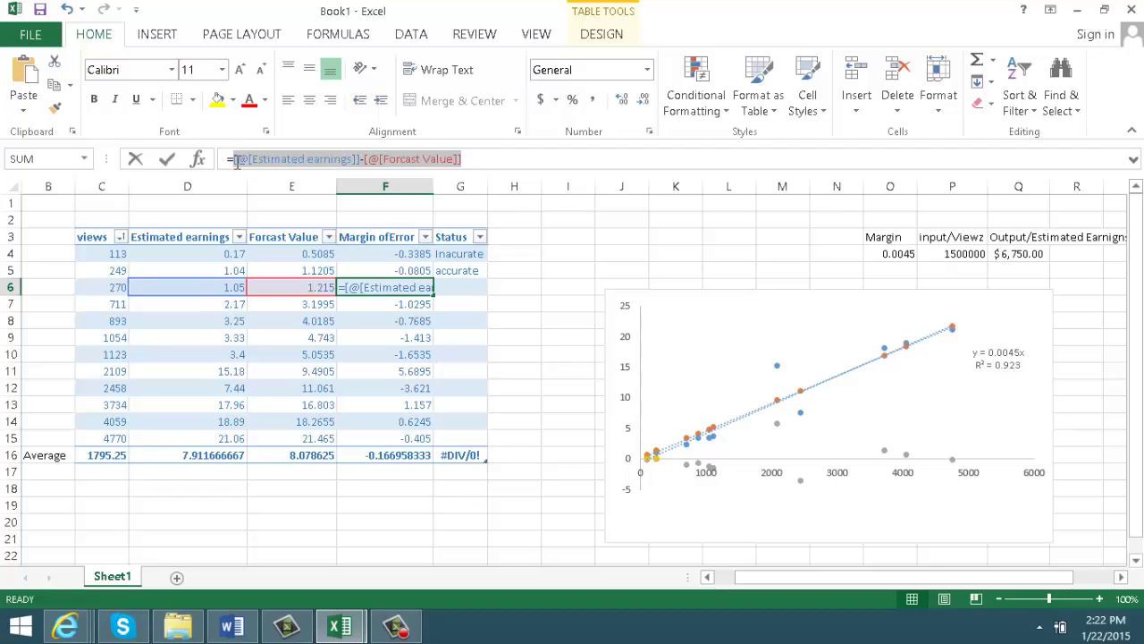
pyautogui.press('BackSpace')
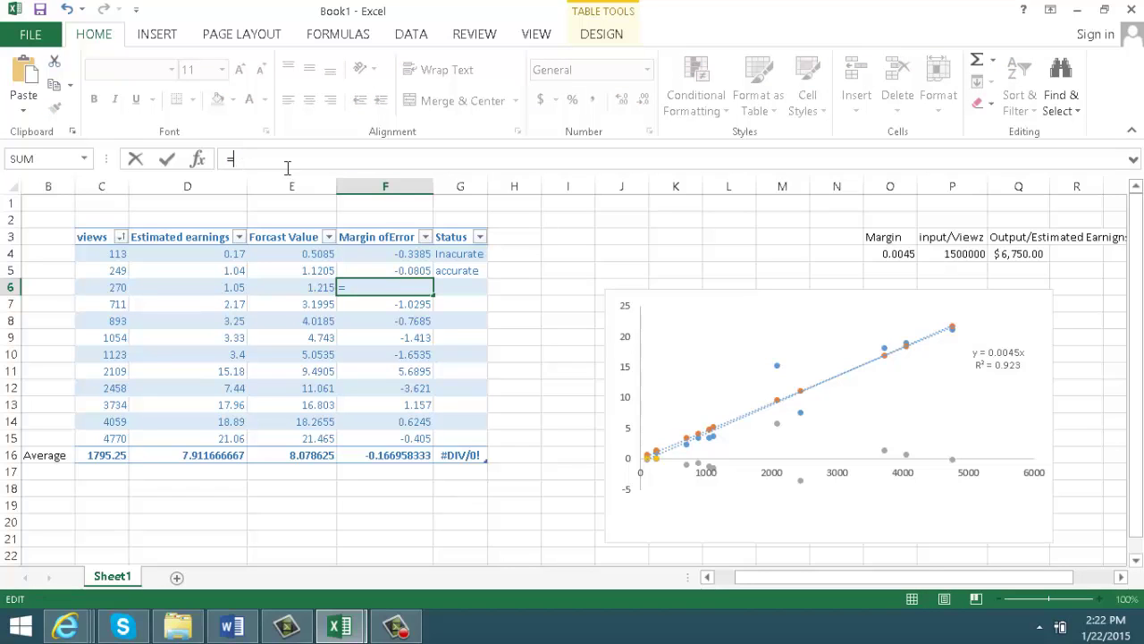
pyautogui.click(329, 255)
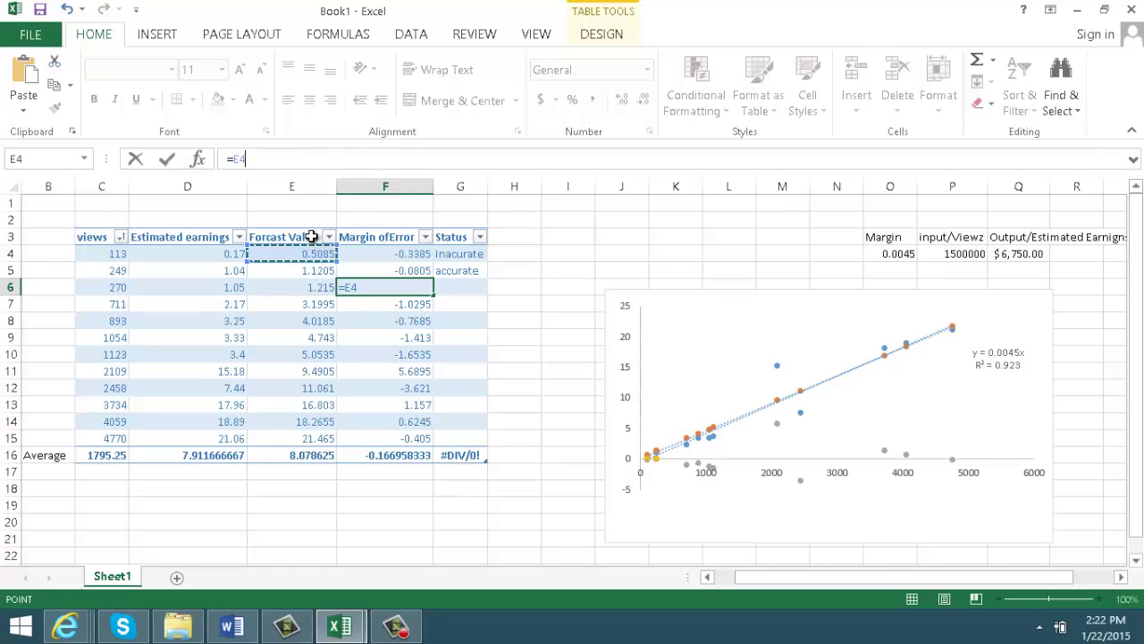
pyautogui.click(311, 236)
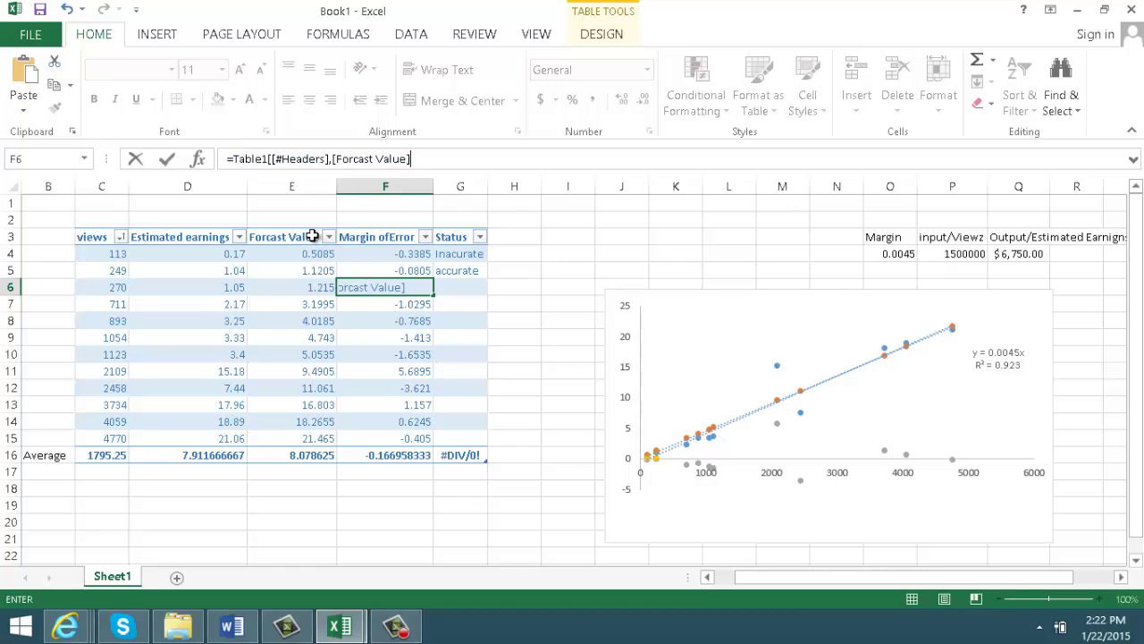
pyautogui.press('BackSpace')
pyautogui.press('BackSpace')
pyautogui.press('BackSpace')
pyautogui.press('BackSpace')
pyautogui.press('BackSpace')
pyautogui.press('BackSpace')
pyautogui.press('BackSpace')
pyautogui.press('BackSpace')
pyautogui.press('BackSpace')
pyautogui.press('BackSpace')
pyautogui.press('BackSpace')
pyautogui.press('BackSpace')
pyautogui.press('BackSpace')
pyautogui.press('BackSpace')
pyautogui.press('BackSpace')
pyautogui.press('BackSpace')
pyautogui.press('BackSpace')
pyautogui.press('BackSpace')
pyautogui.press('BackSpace')
pyautogui.press('BackSpace')
pyautogui.press('BackSpace')
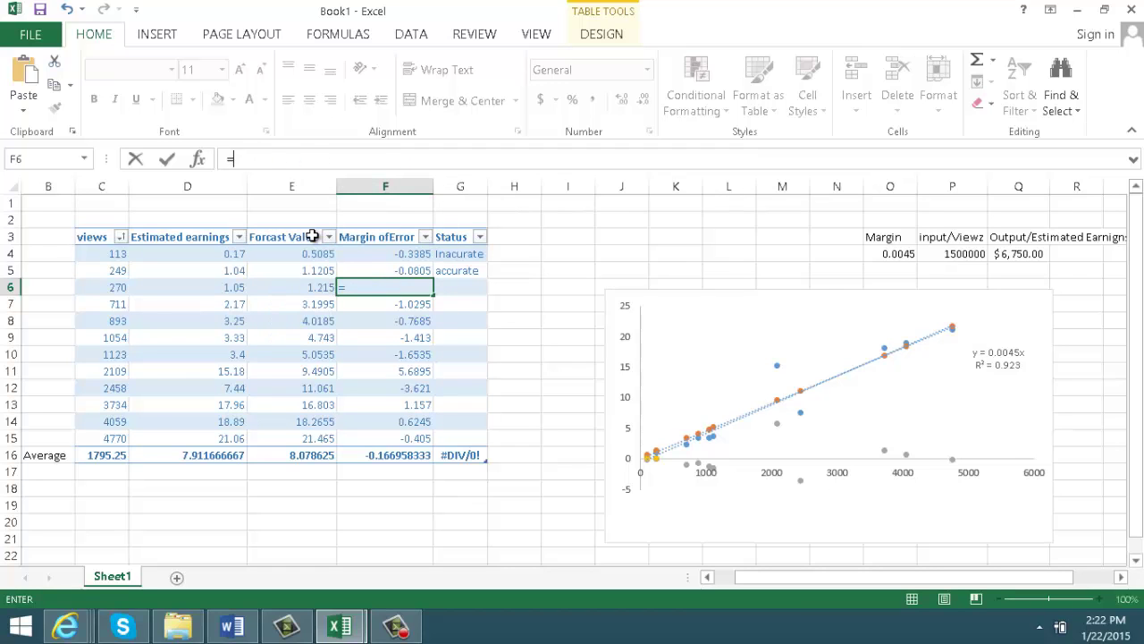
# Step: Complete the F6 formula as =[Forcast Value]-[Estimated earnings], using whole table column references, and apply it to the Margin of Error column
pyautogui.click(310, 230)
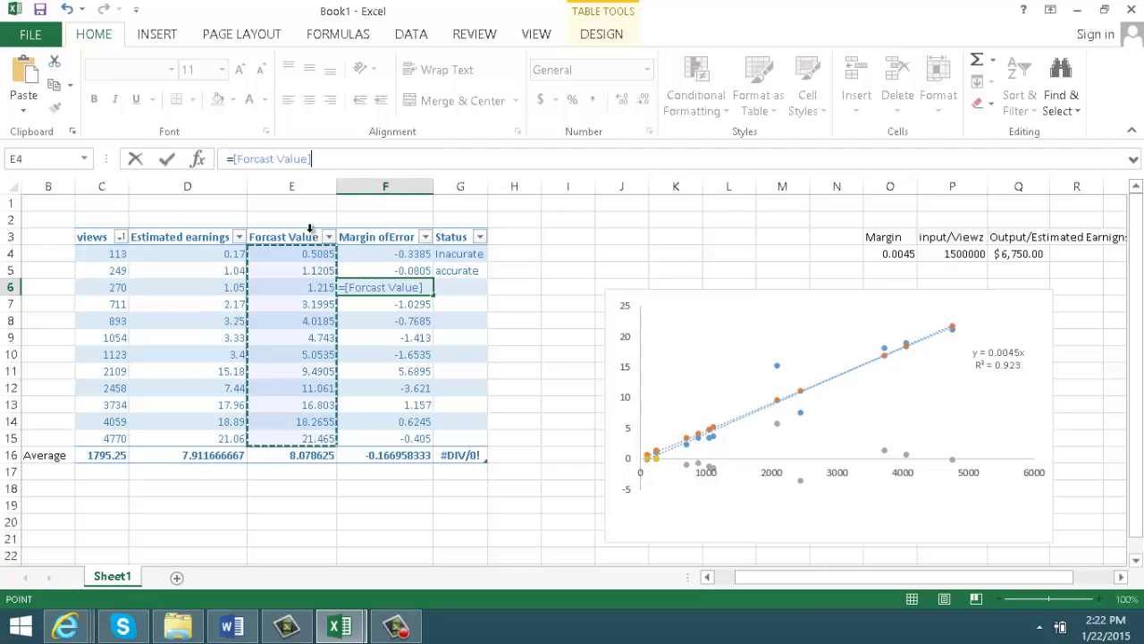
pyautogui.write('-')
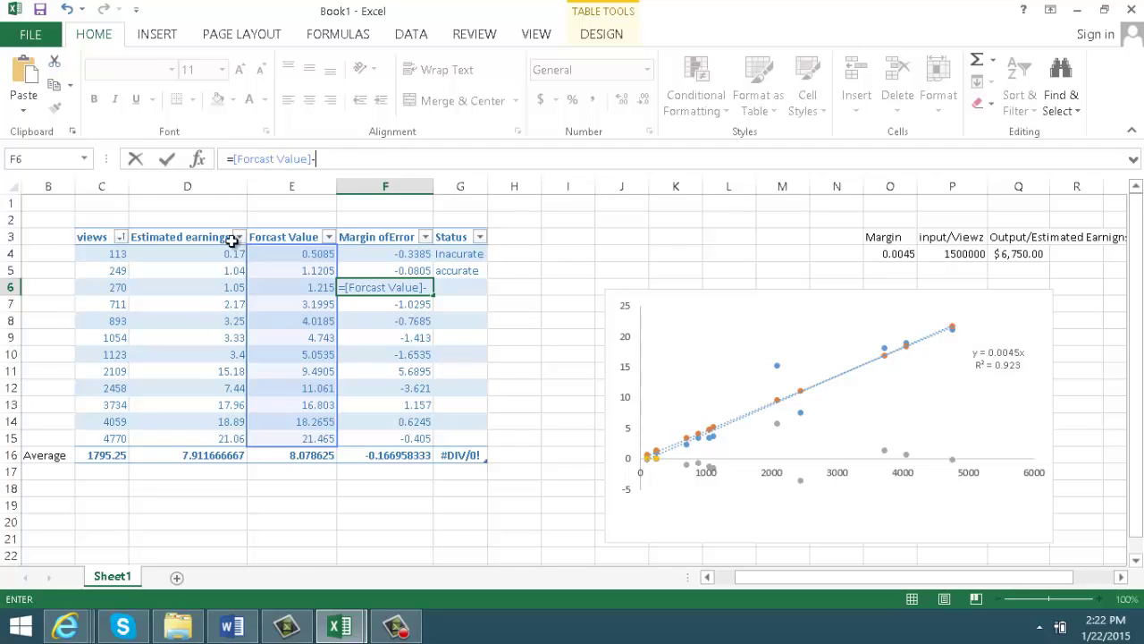
pyautogui.click(197, 231)
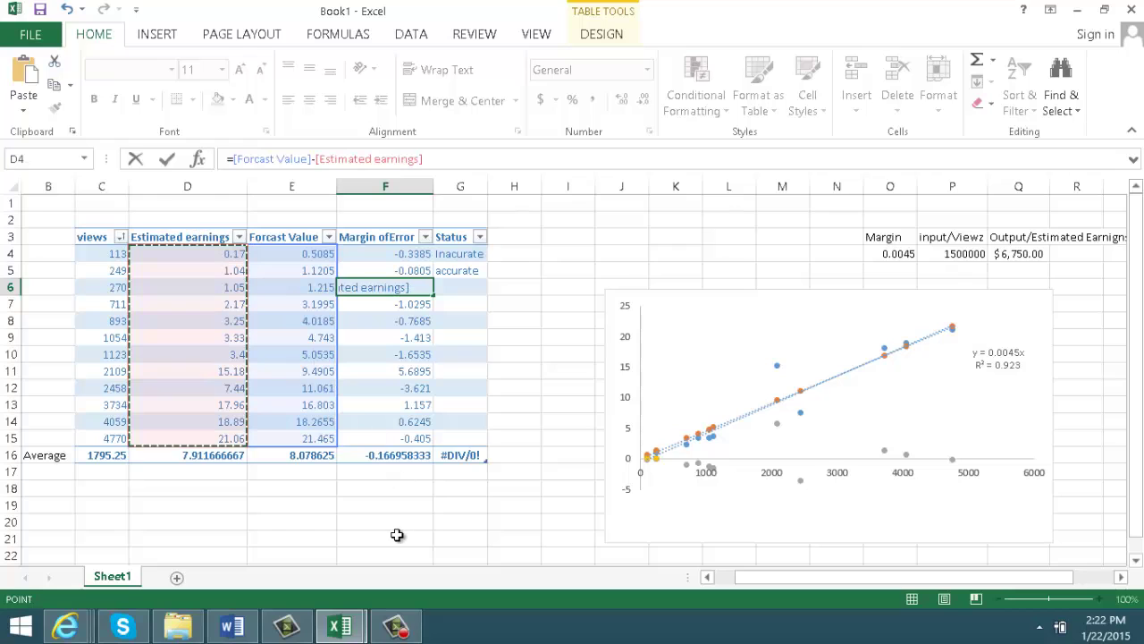
pyautogui.press('Return')
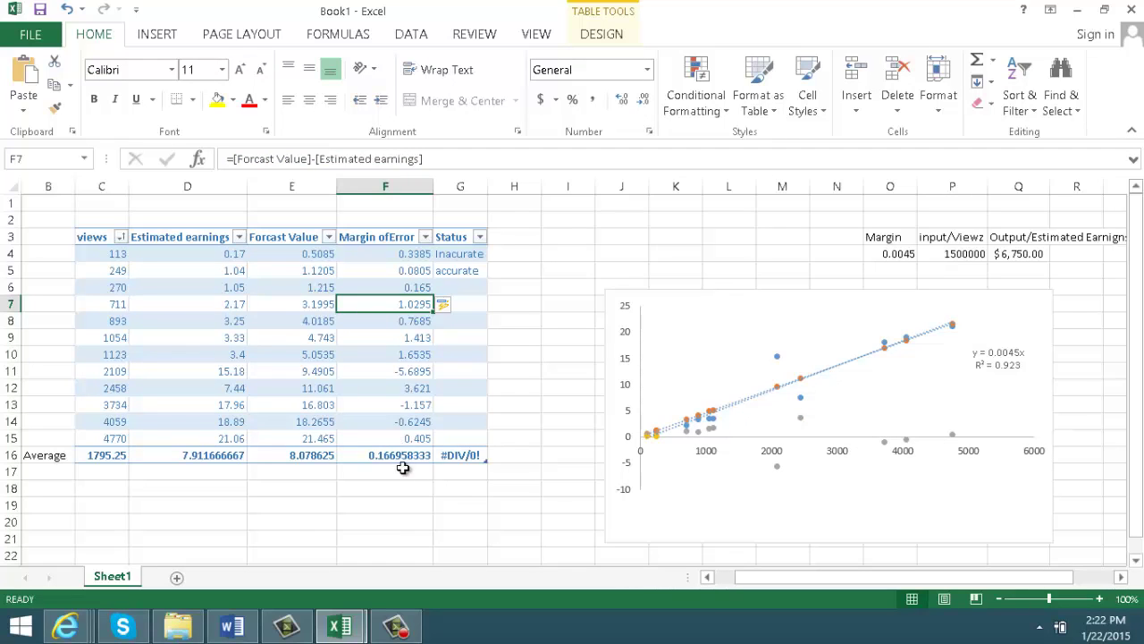
pyautogui.click(558, 387)
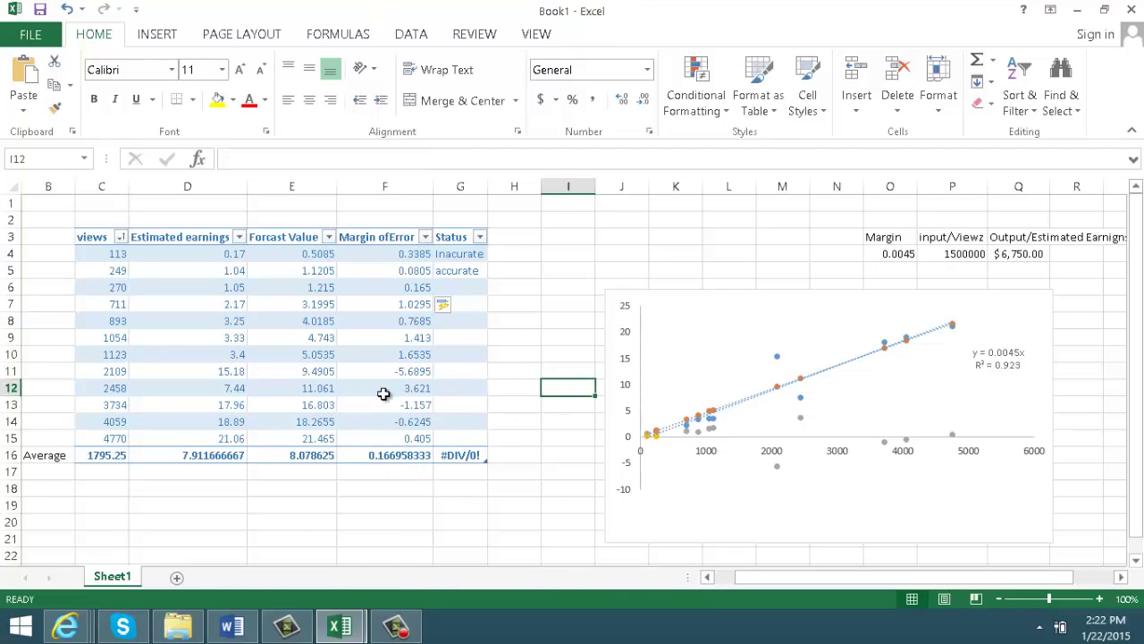
# Step: Examine the margin of error for the 2109-view row against its forecast and estimated earnings, and compare it with the rows just above
pyautogui.click(414, 372)
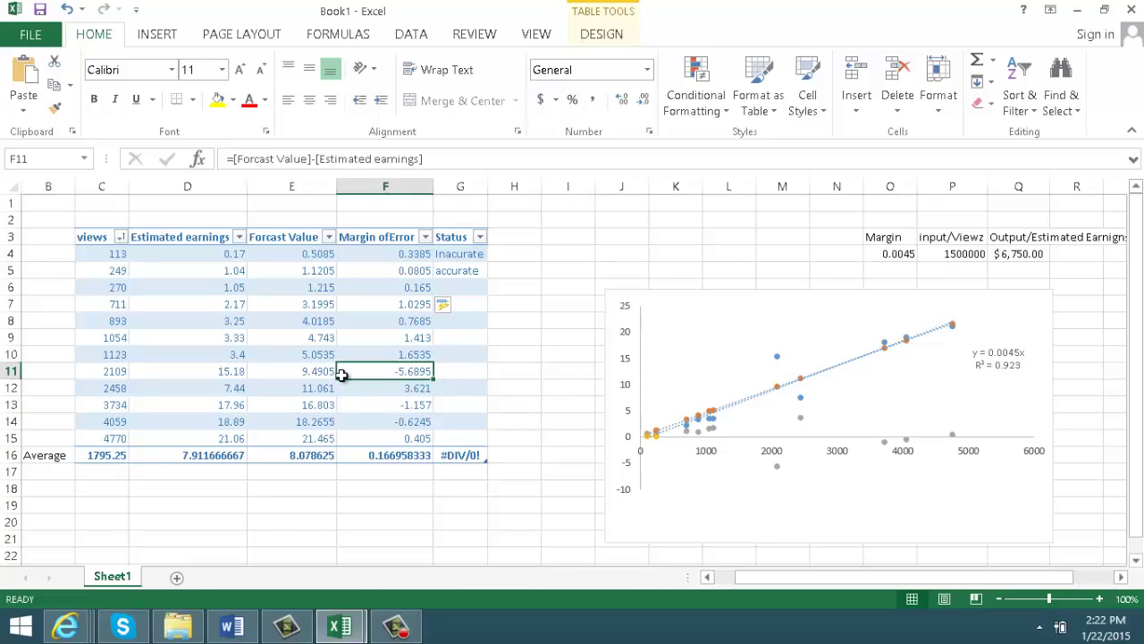
pyautogui.click(317, 374)
pyautogui.click(237, 370)
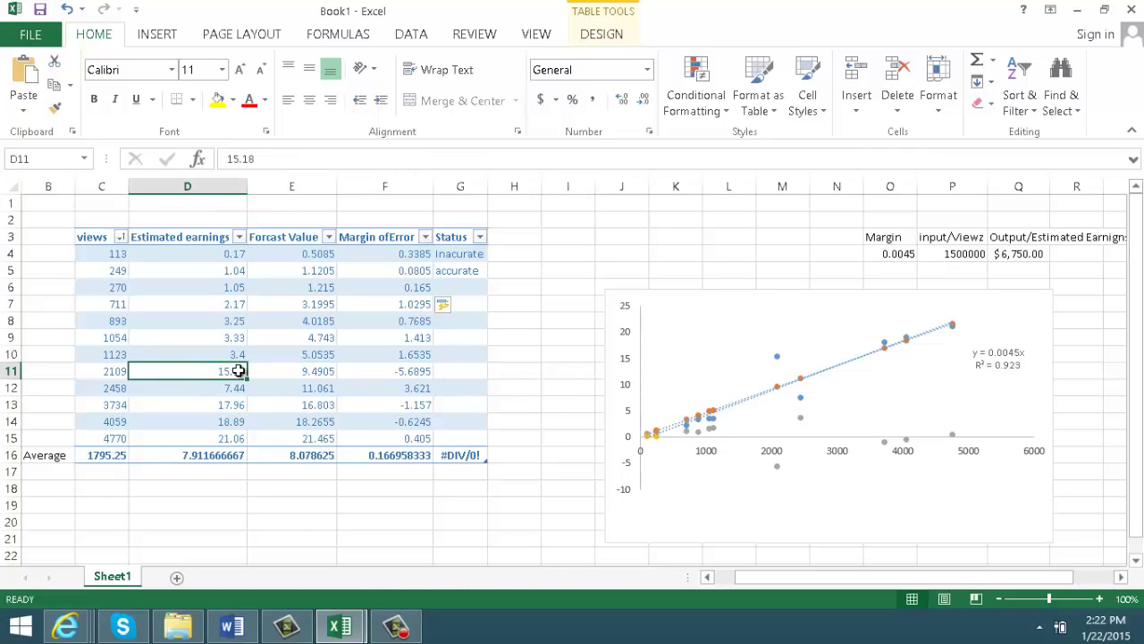
pyautogui.click(288, 372)
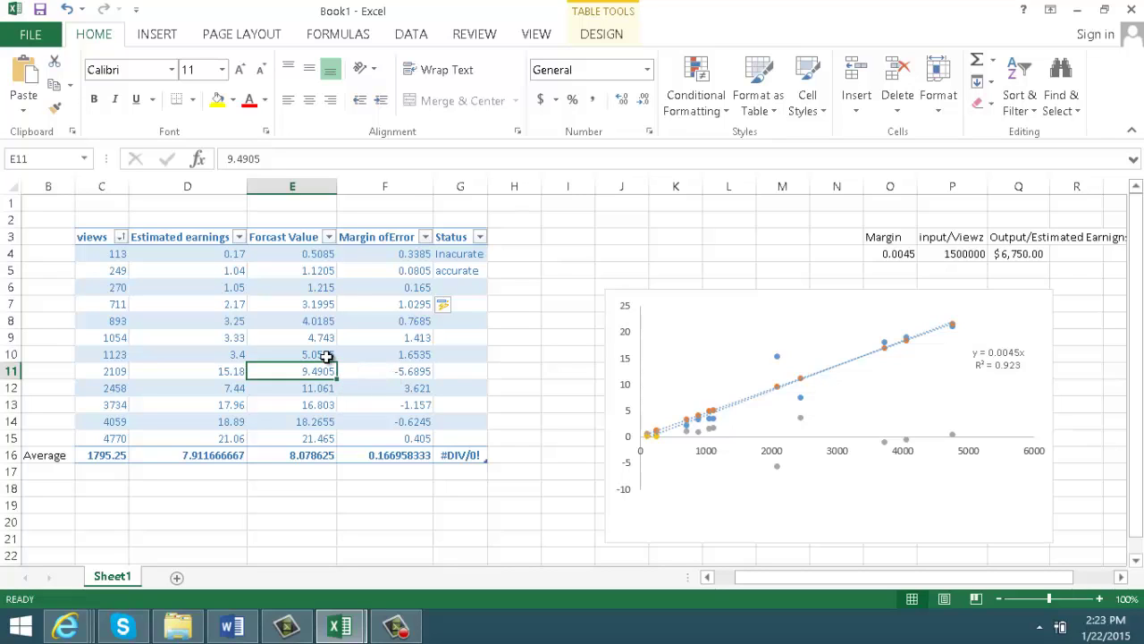
pyautogui.click(327, 356)
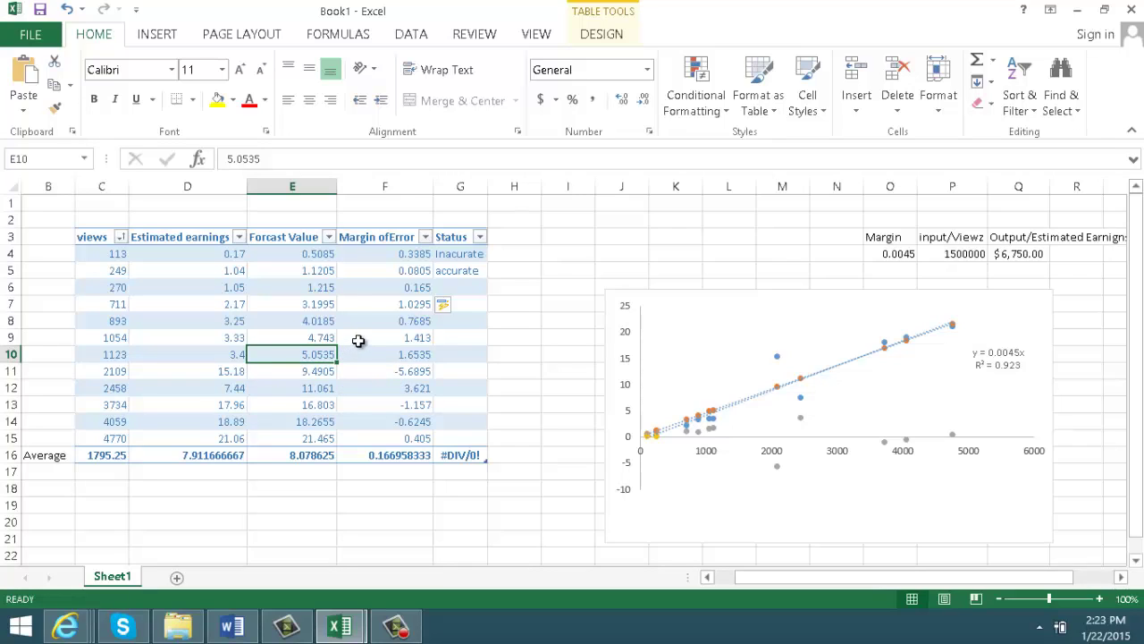
pyautogui.doubleClick(357, 340)
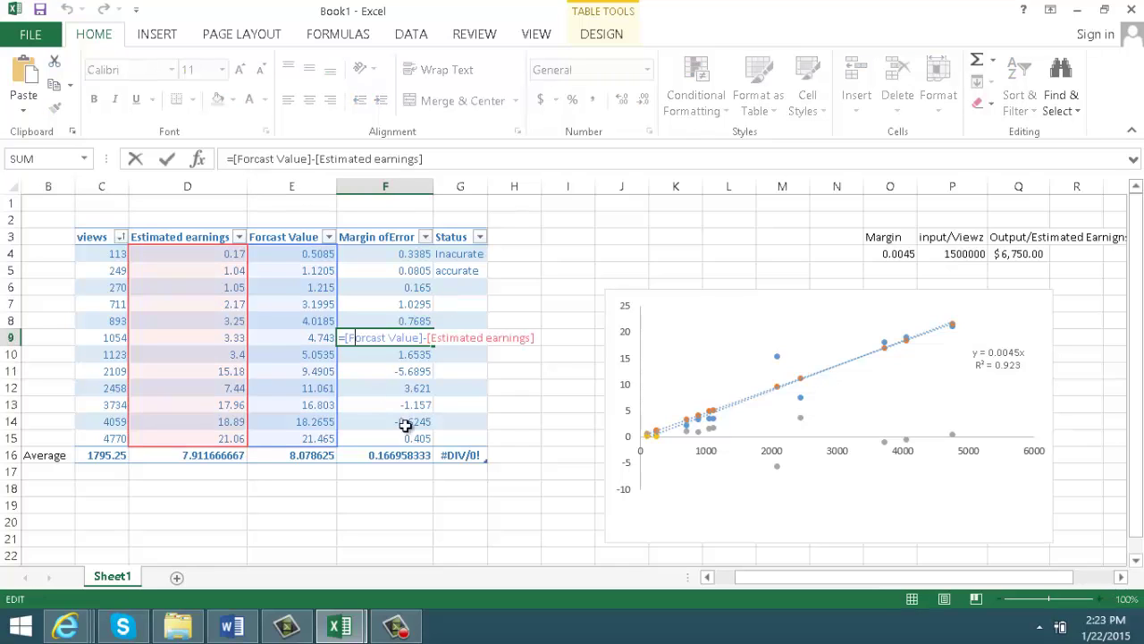
pyautogui.click(409, 508)
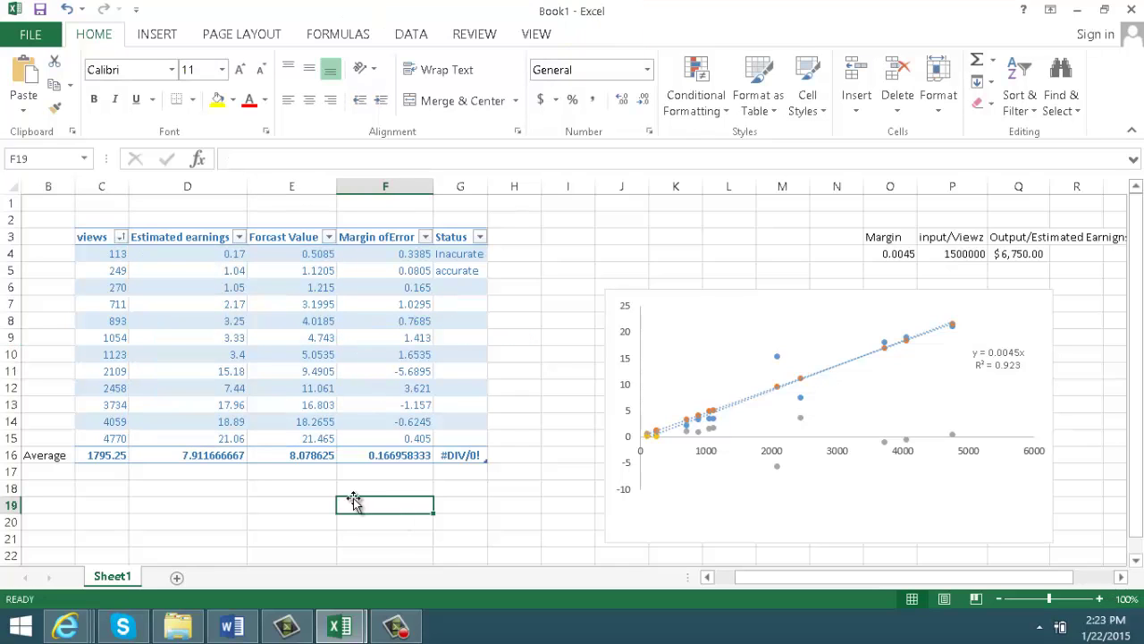
# Step: Examine the margin of error across the table's lowest- and highest-view rows, then the Margin of Error average in the total row
pyautogui.click(381, 440)
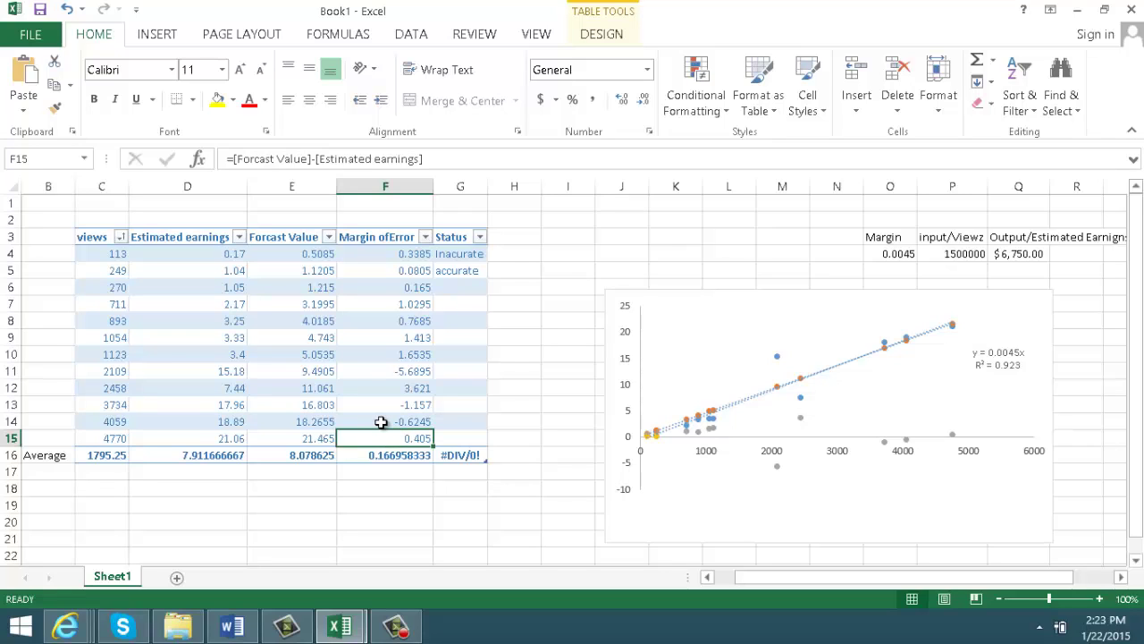
pyautogui.click(382, 422)
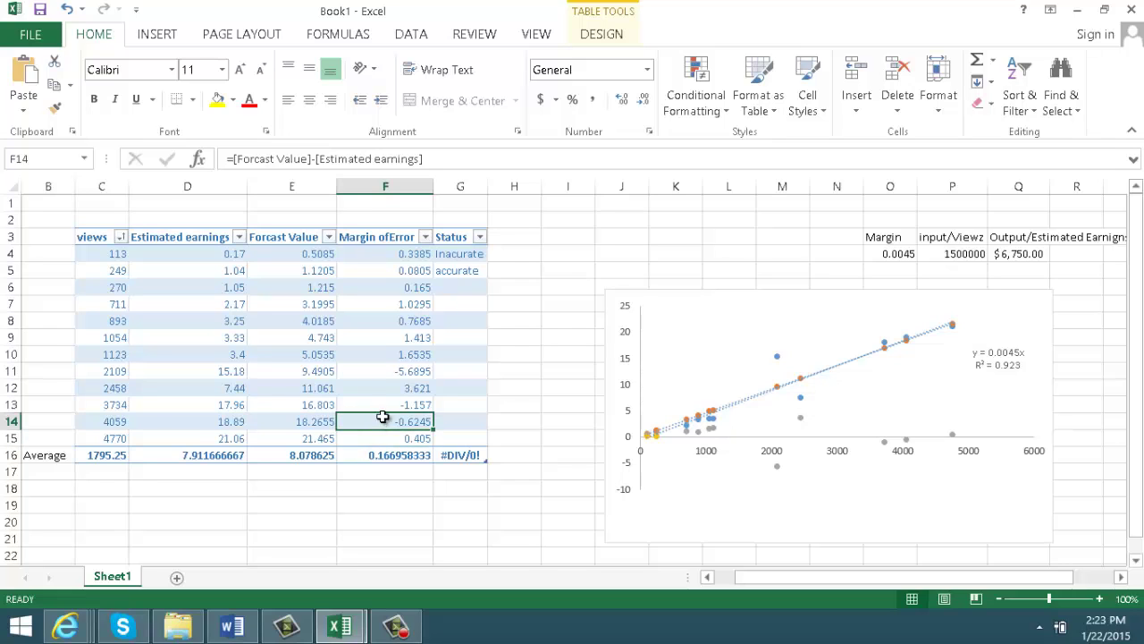
pyautogui.click(398, 255)
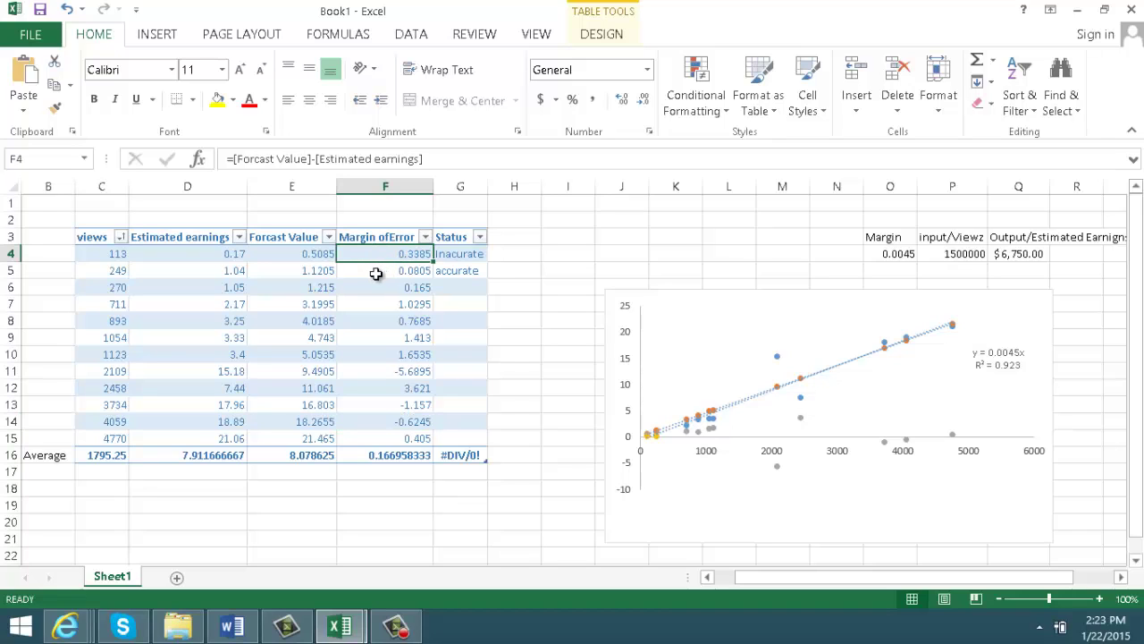
pyautogui.click(368, 276)
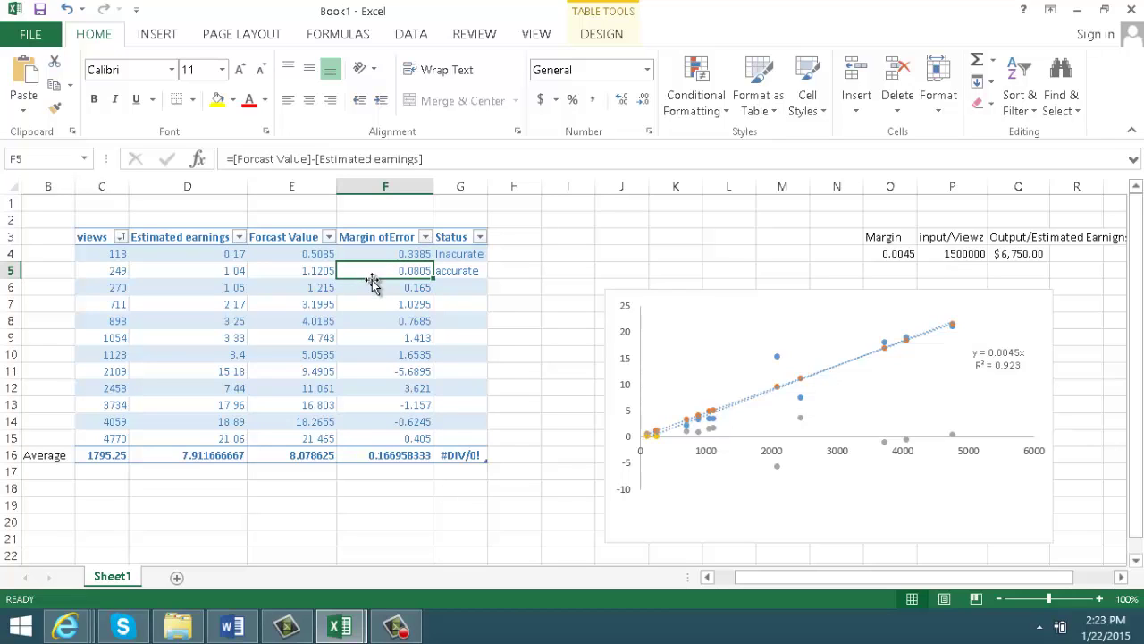
pyautogui.click(375, 292)
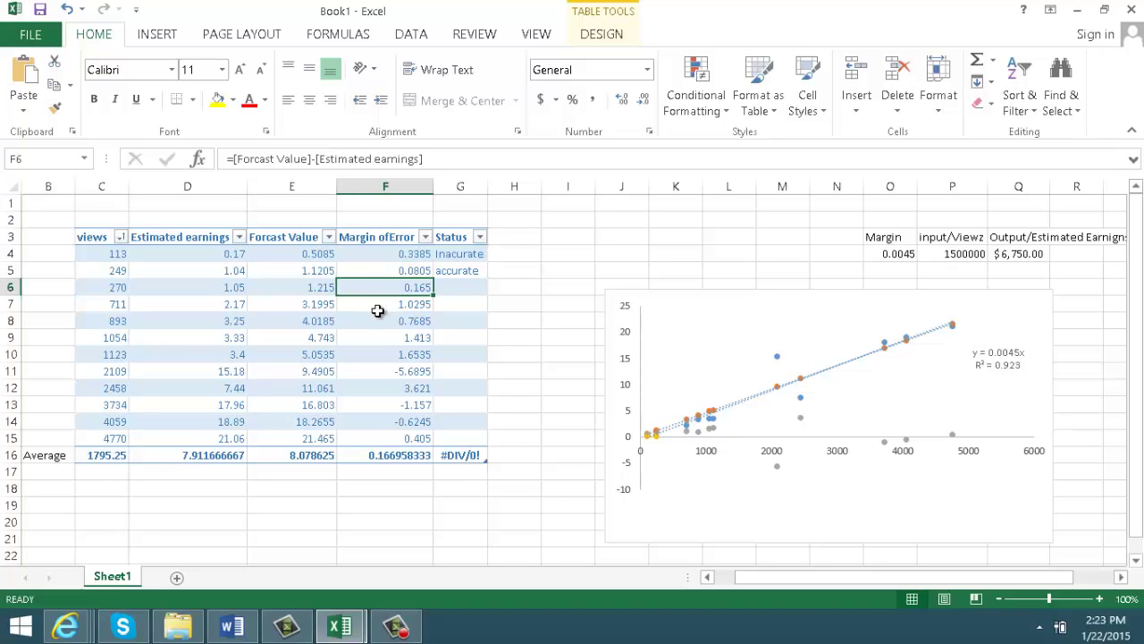
pyautogui.click(378, 309)
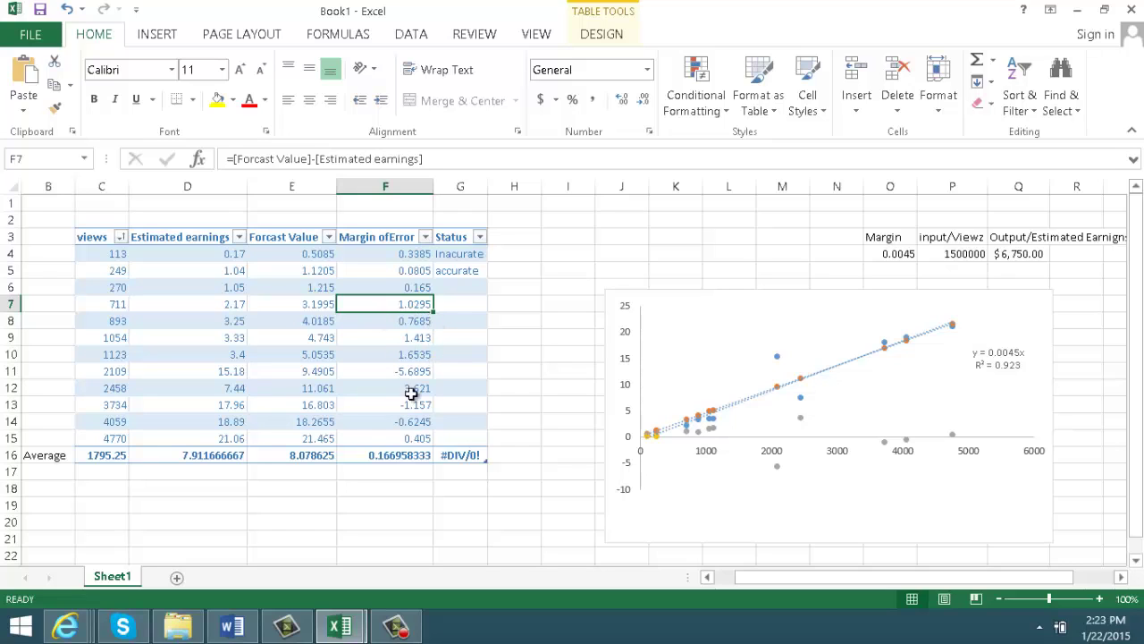
pyautogui.click(387, 324)
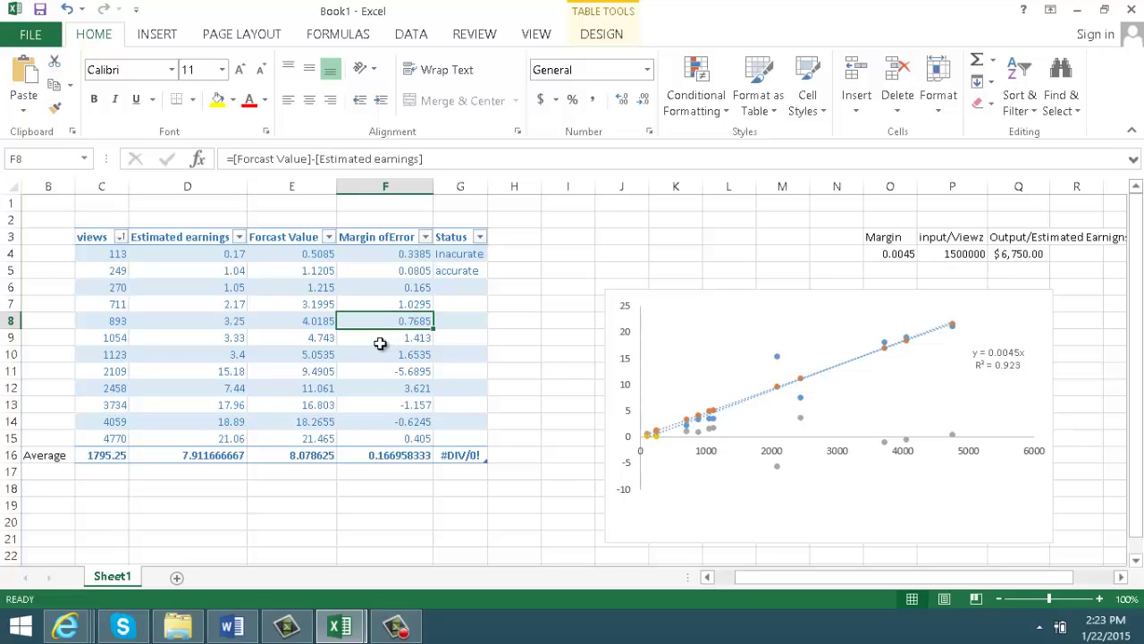
pyautogui.hotkey('ctrl', 'Down')
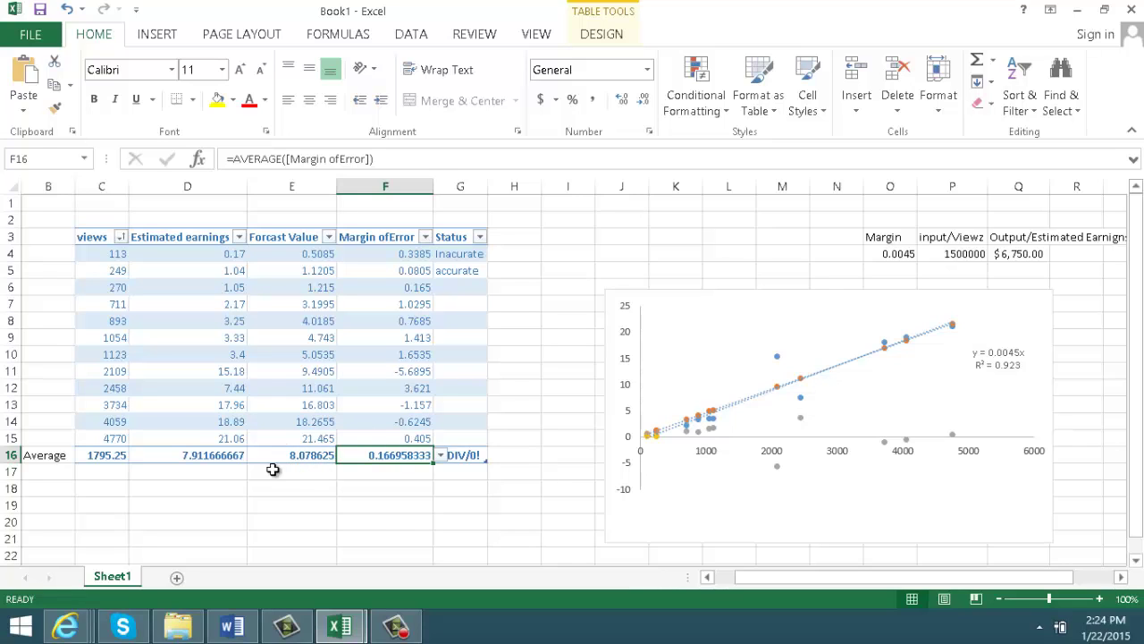
pyautogui.moveTo(279, 456); pyautogui.dragTo(311, 481)
pyautogui.click(342, 534)
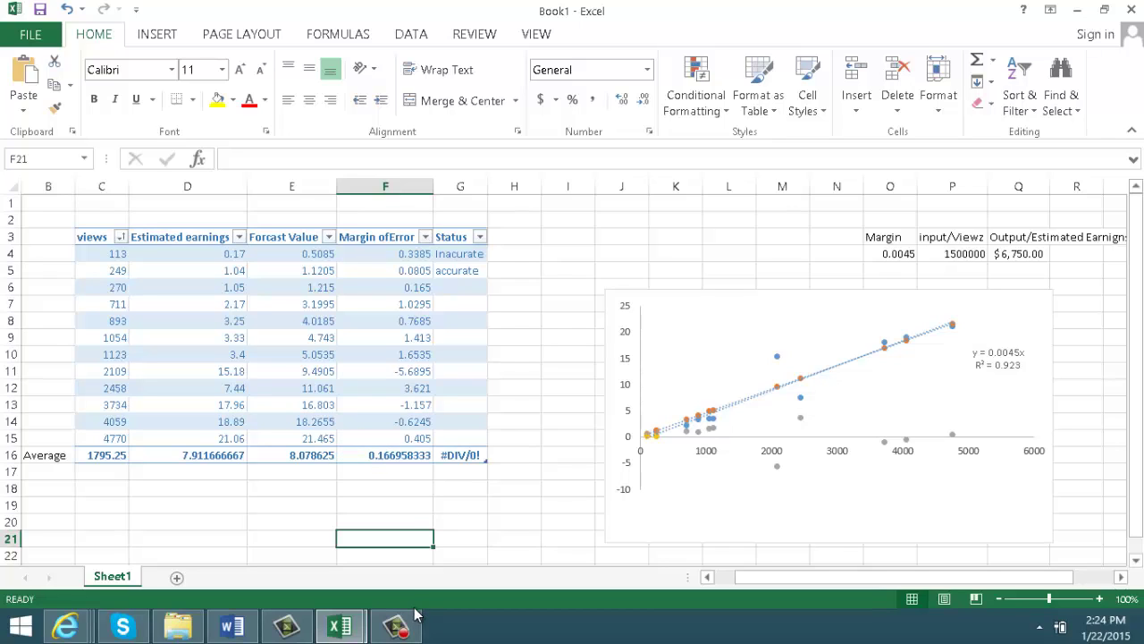
pyautogui.moveTo(407, 626)
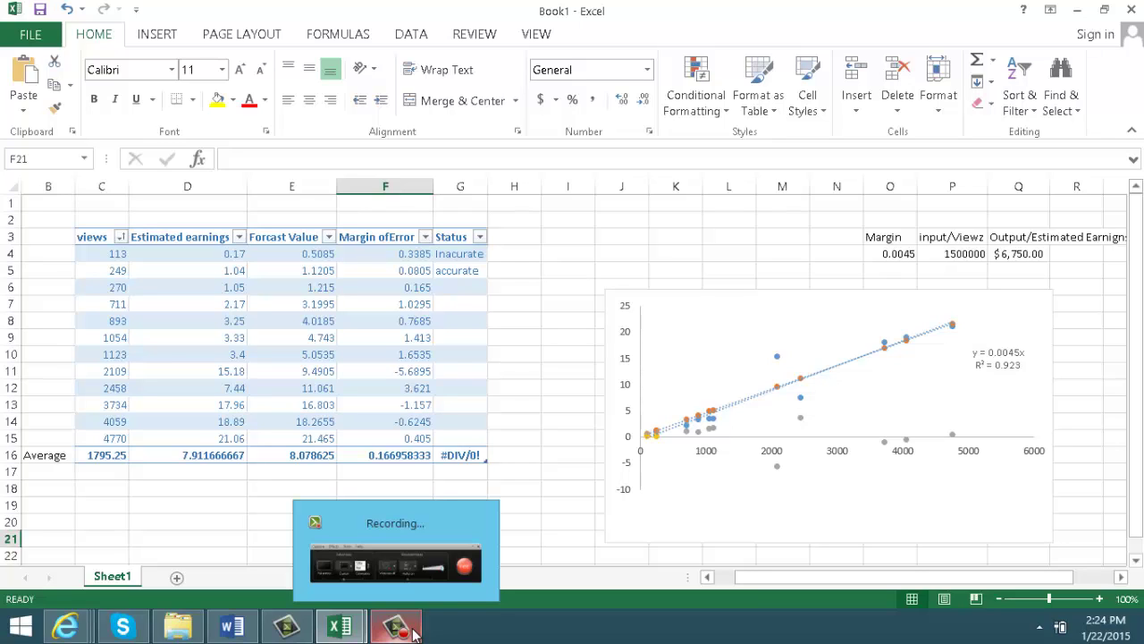
# Step: Set the input views in P4 to 2000000 and check the estimated earnings output in Q4
pyautogui.click(964, 257)
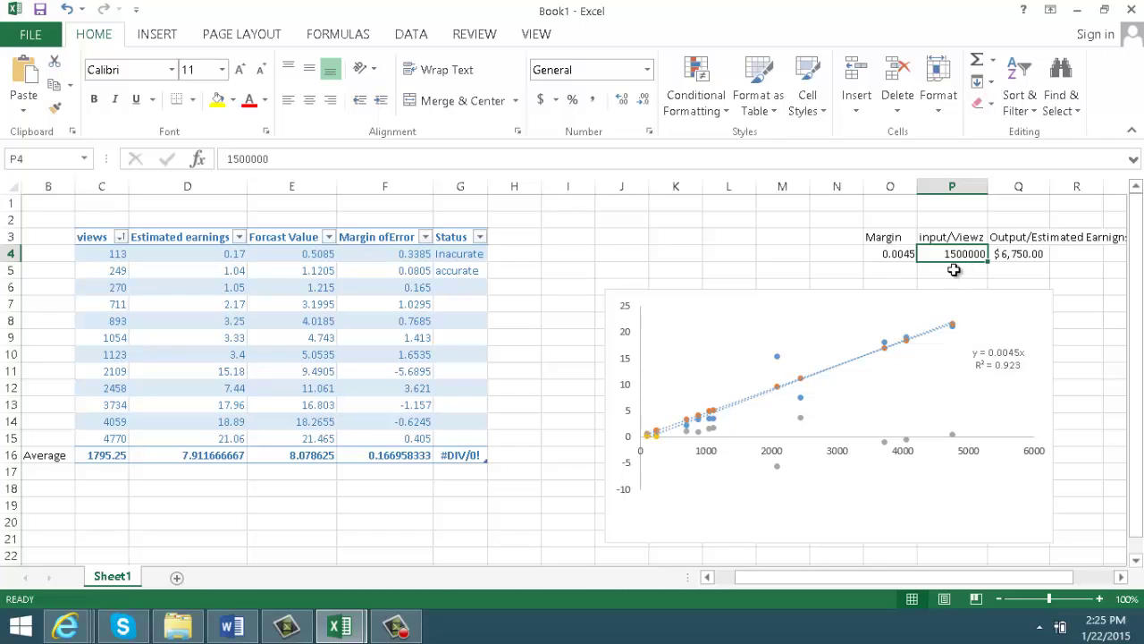
pyautogui.write('2000')
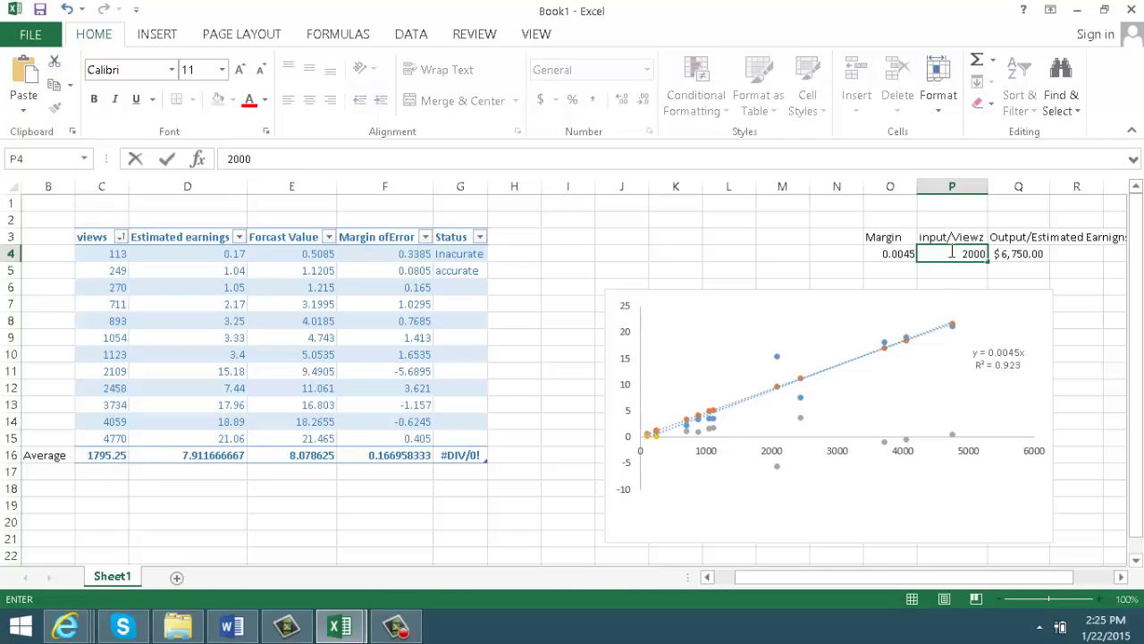
pyautogui.write('000')
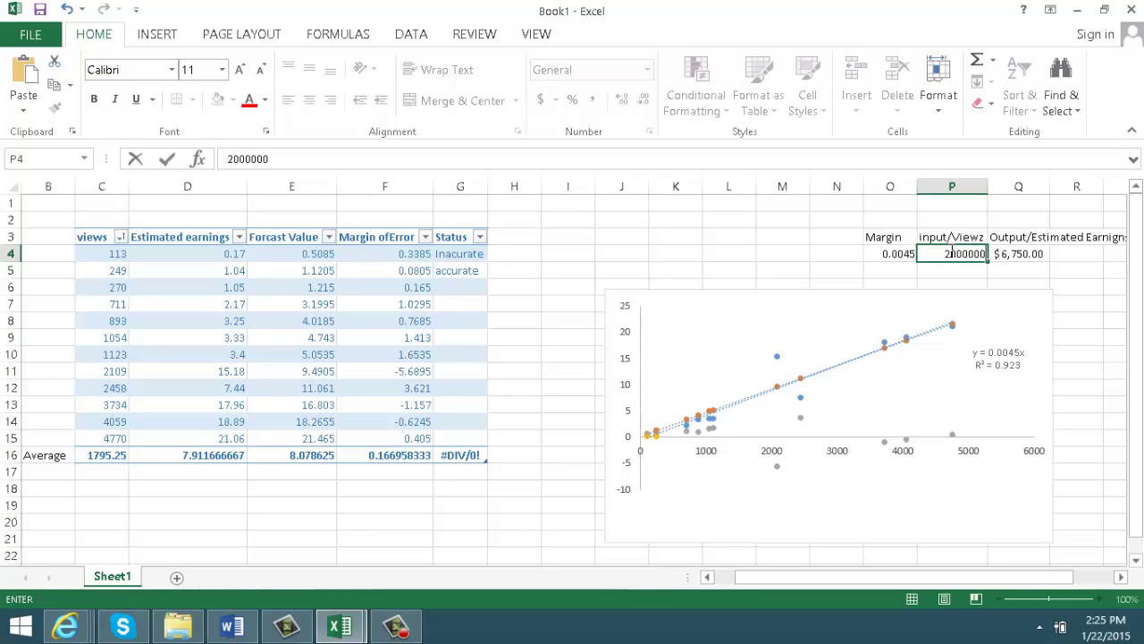
pyautogui.press('Return')
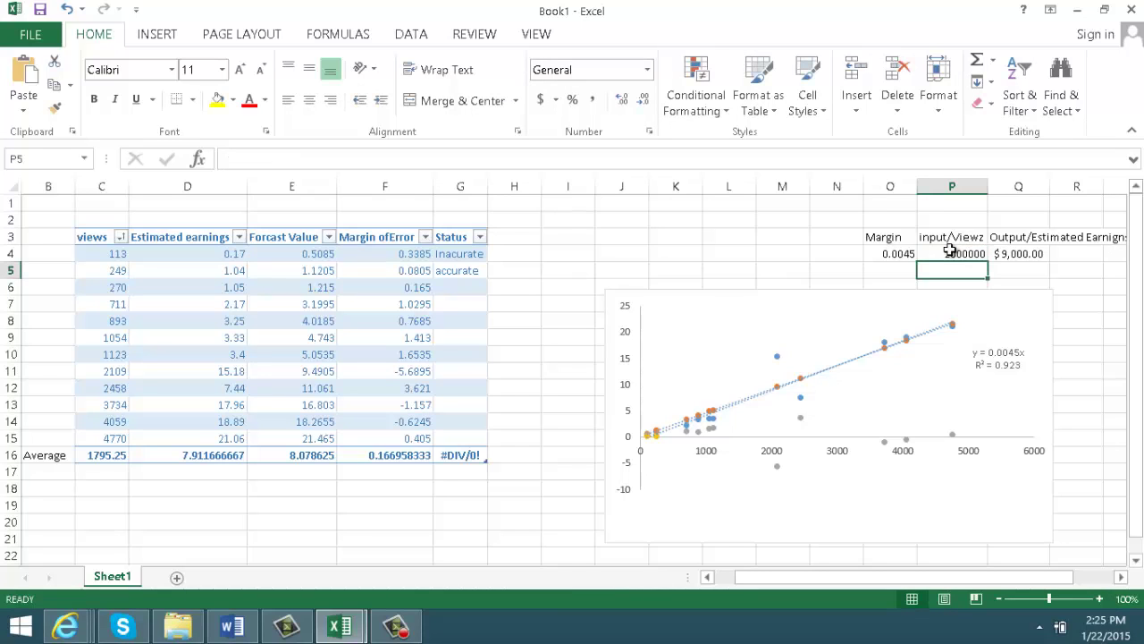
pyautogui.click(1035, 253)
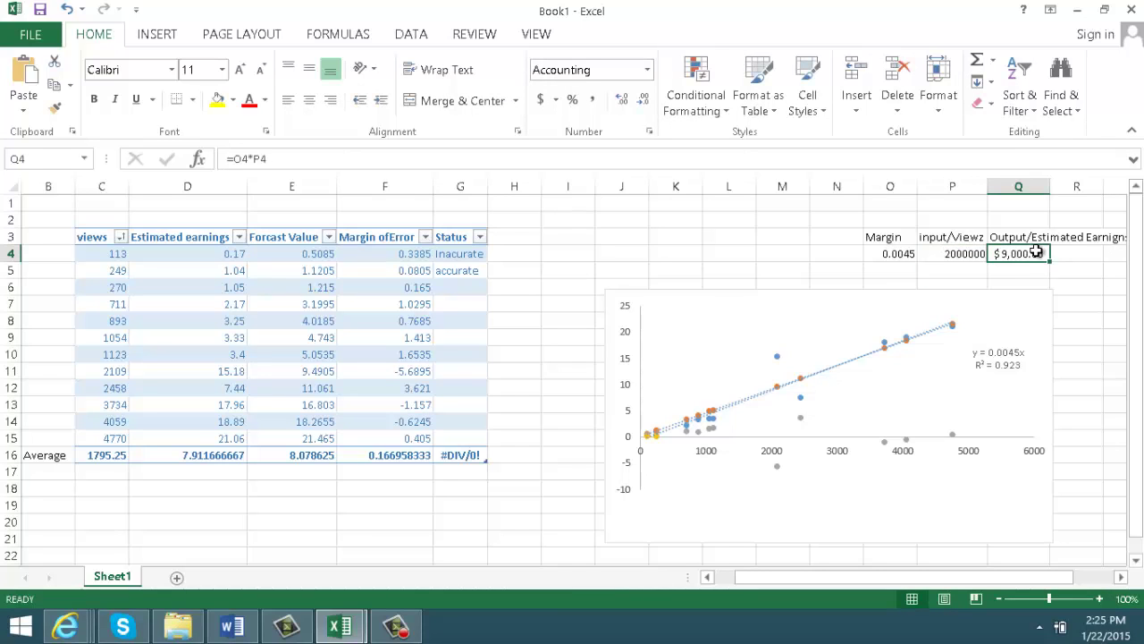
# Step: Apply the Number format to the input views cell P4
pyautogui.click(966, 253)
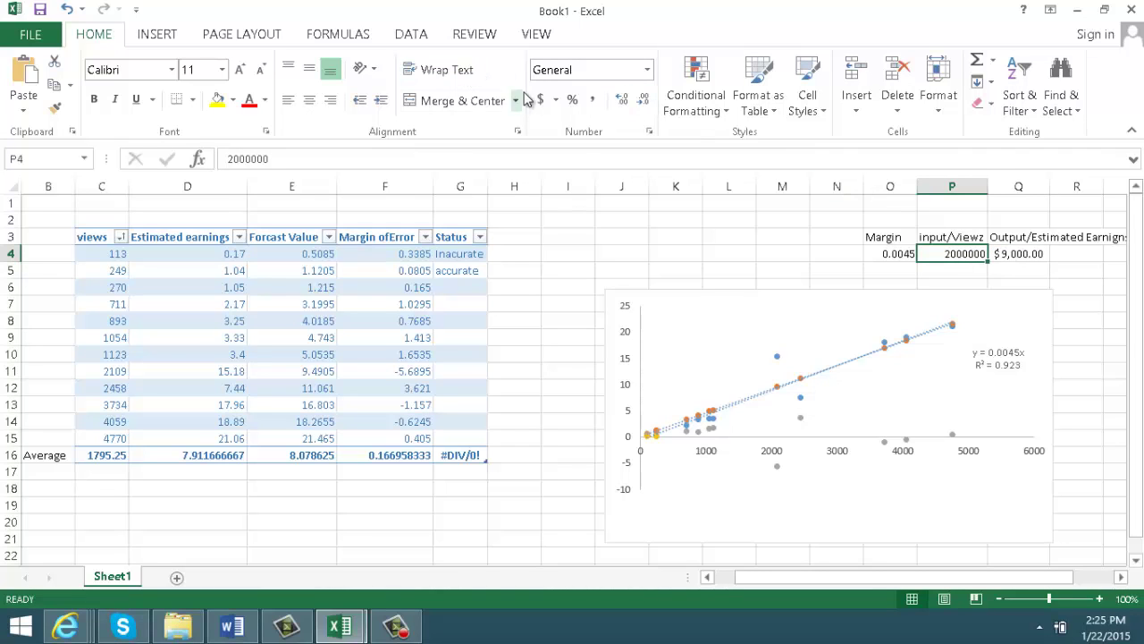
pyautogui.click(648, 70)
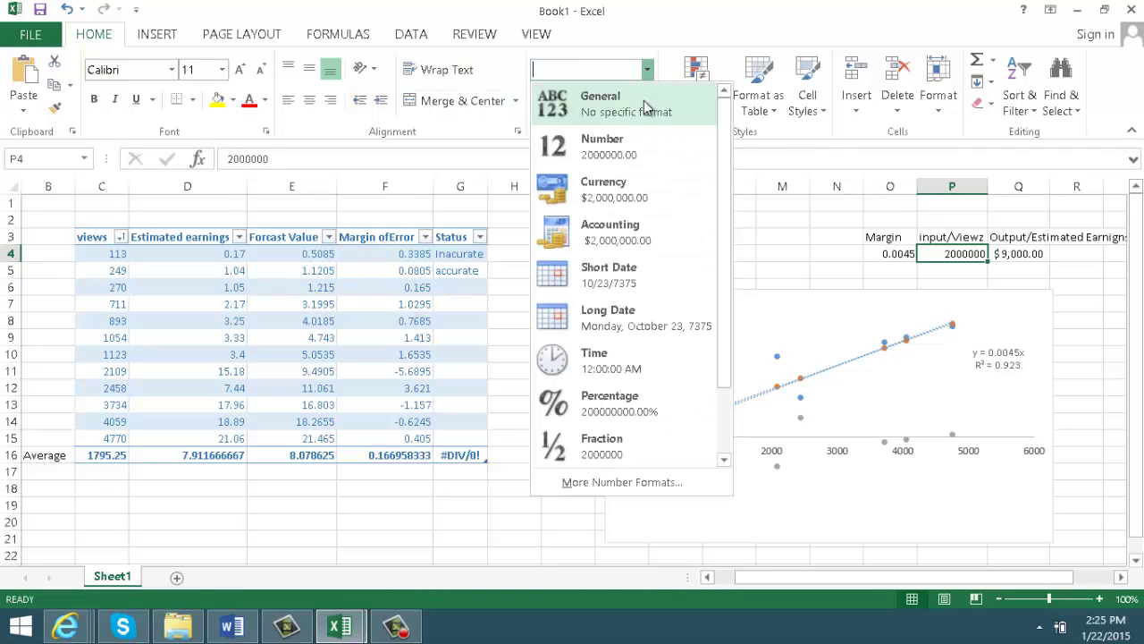
pyautogui.click(616, 147)
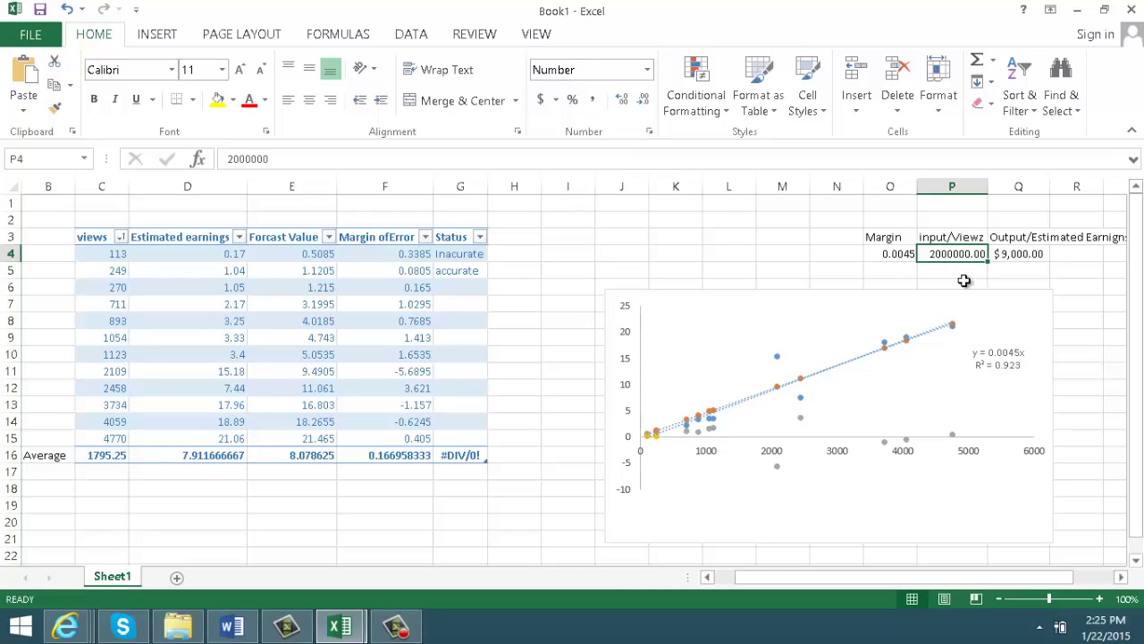
pyautogui.click(555, 101)
pyautogui.click(555, 101)
pyautogui.click(647, 71)
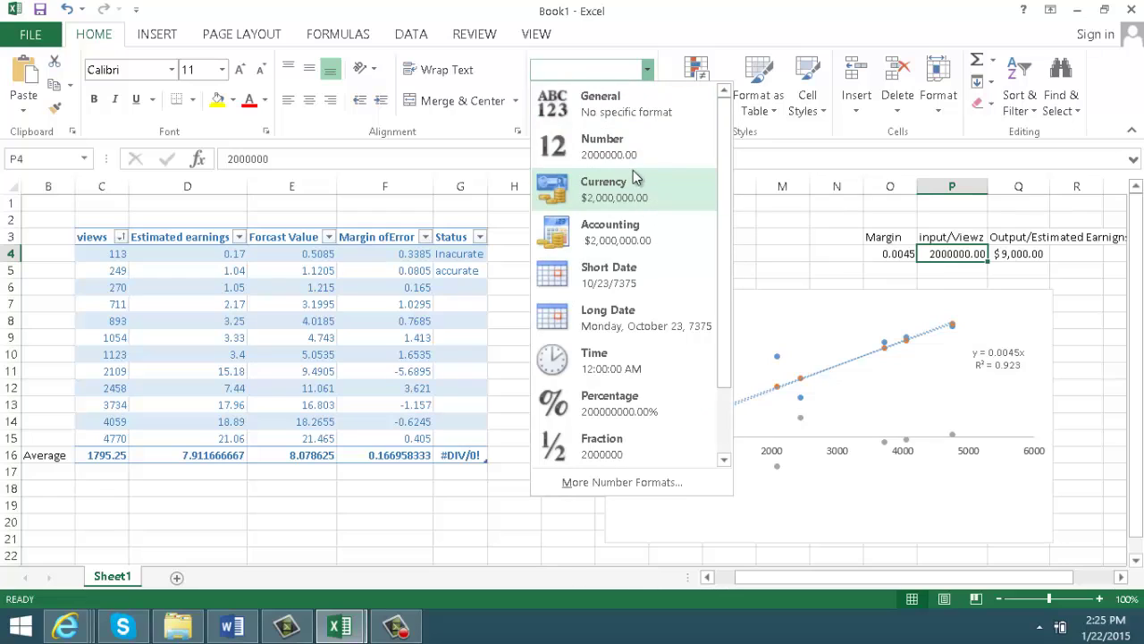
pyautogui.click(626, 146)
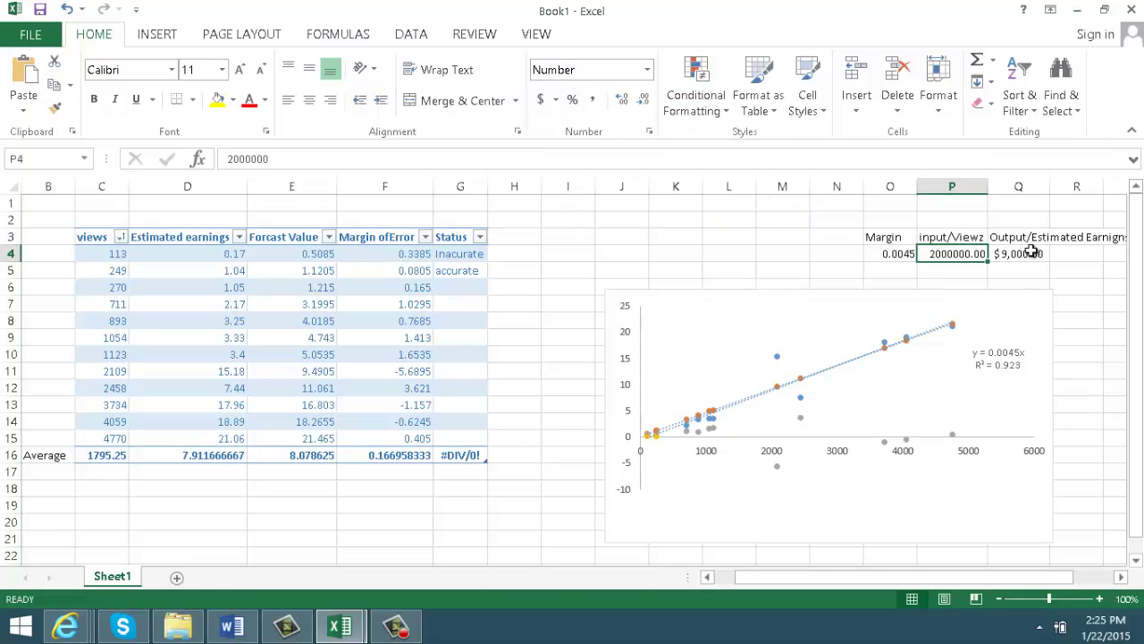
# Step: Replace the input views in P4 with 4000 to predict the earnings for that view count
pyautogui.doubleClick(980, 254)
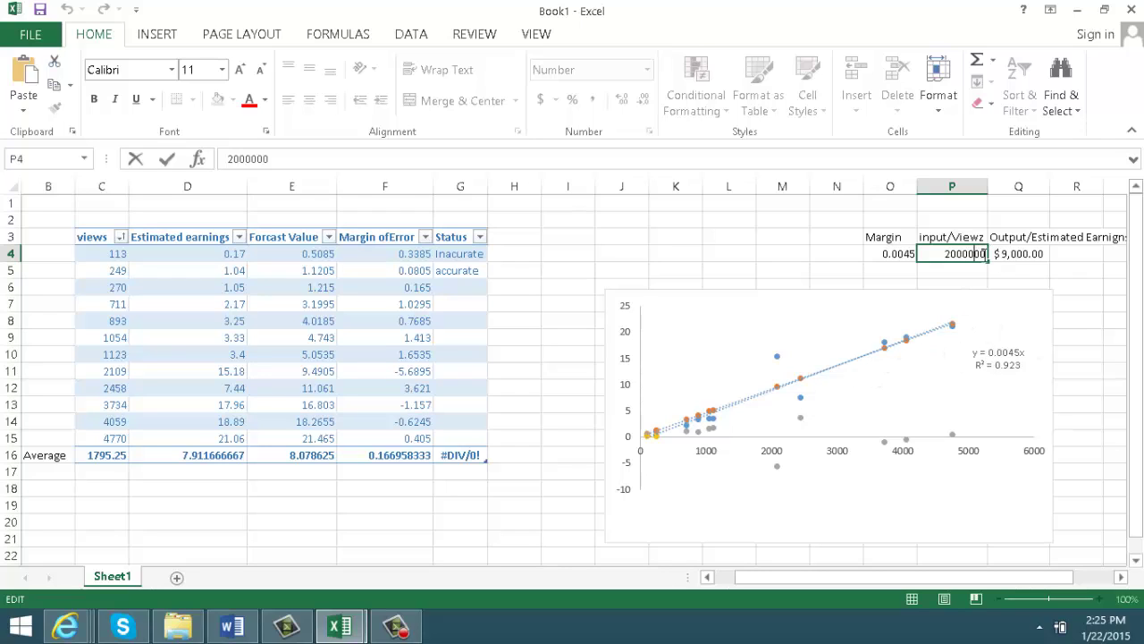
pyautogui.doubleClick(965, 254)
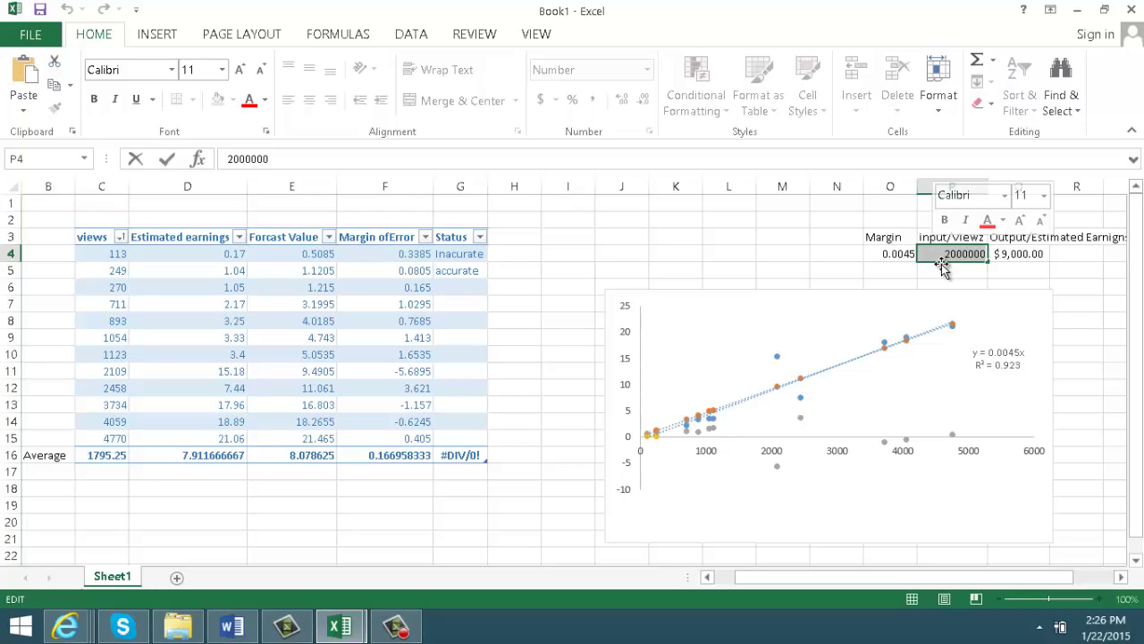
pyautogui.write('4')
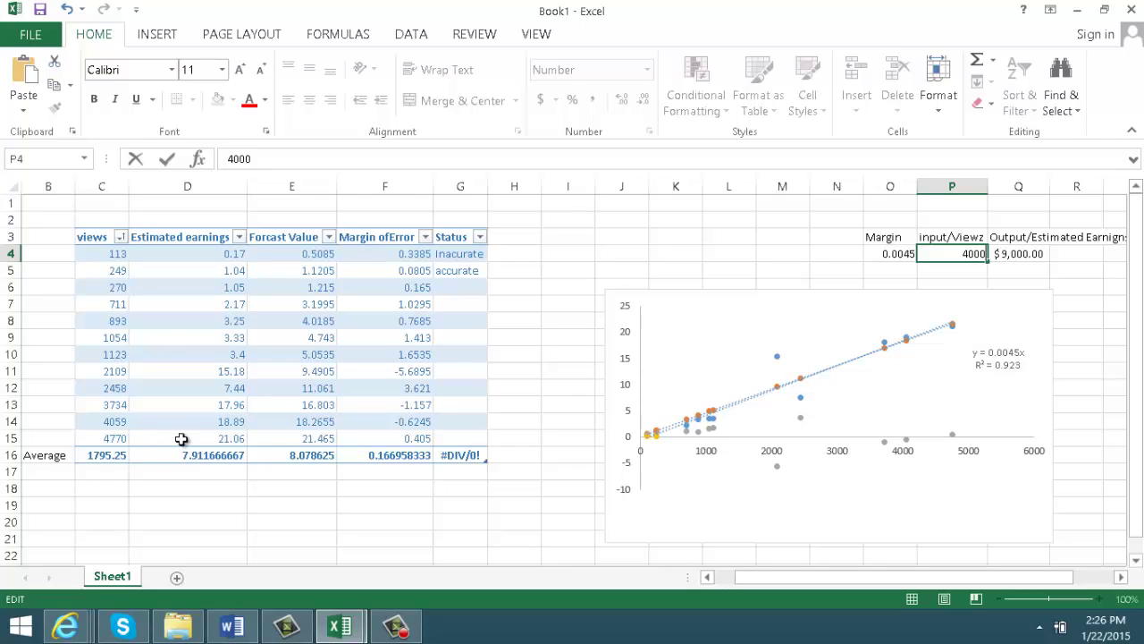
pyautogui.write('000')
pyautogui.press('Return')
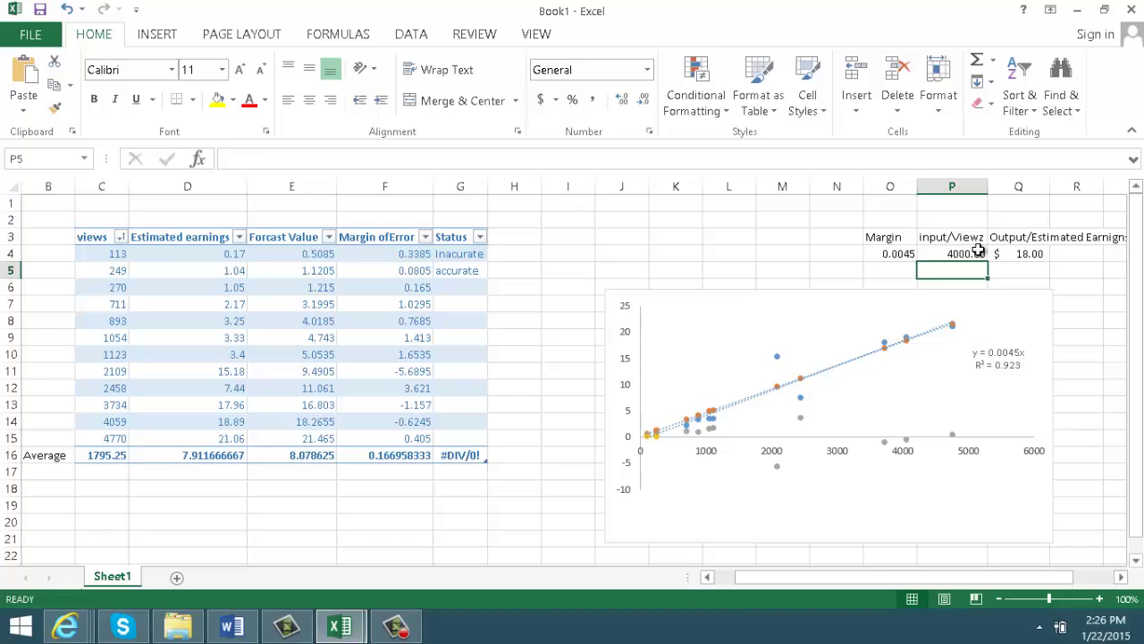
# Step: Set the input views in P4 to 4500 to predict the earnings for that view count
pyautogui.click(963, 254)
pyautogui.write('4500')
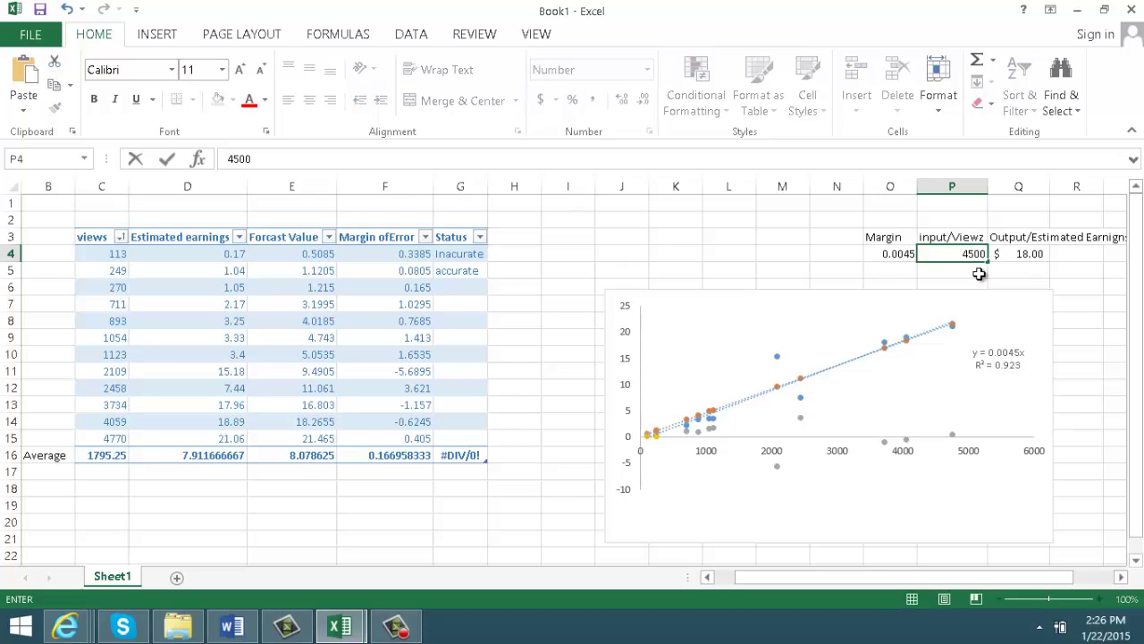
pyautogui.press('Return')
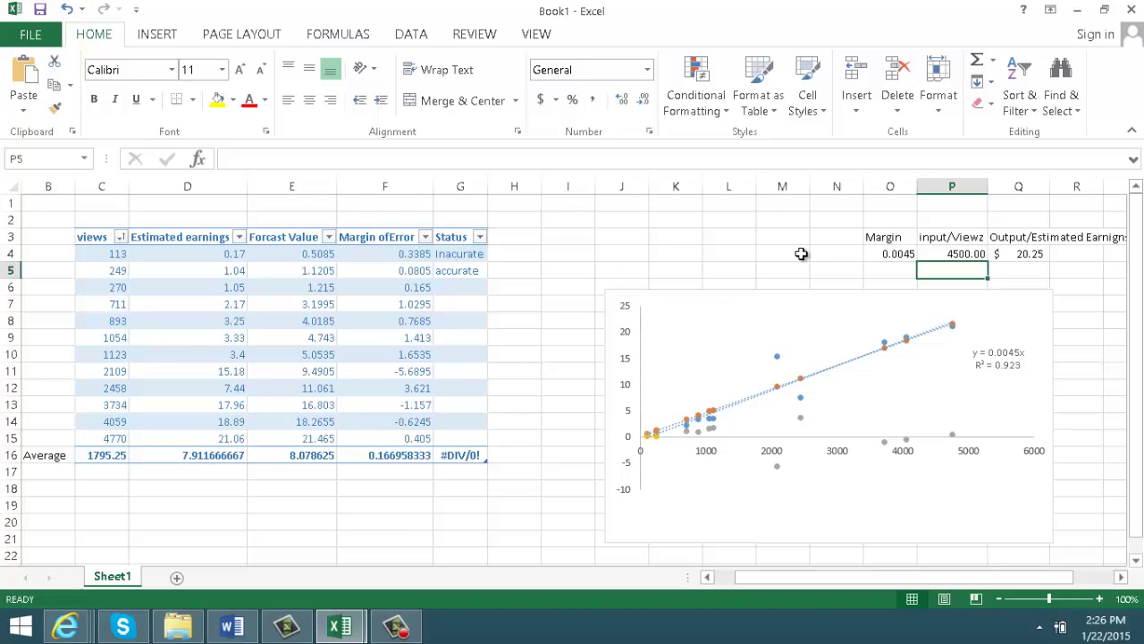
pyautogui.click(965, 257)
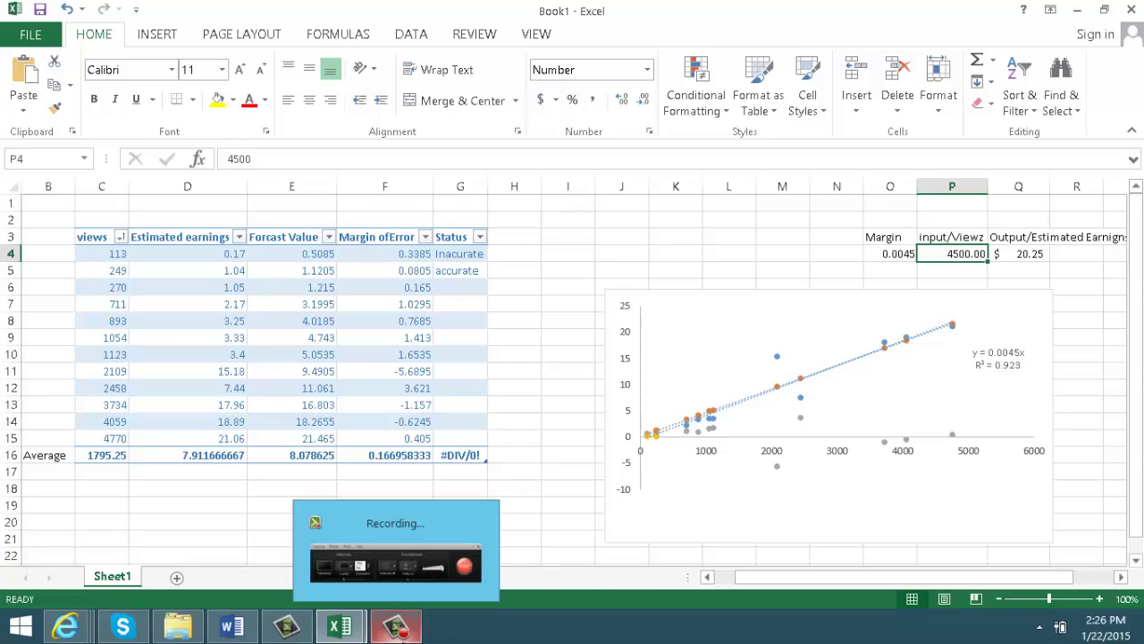
pyautogui.click(397, 629)
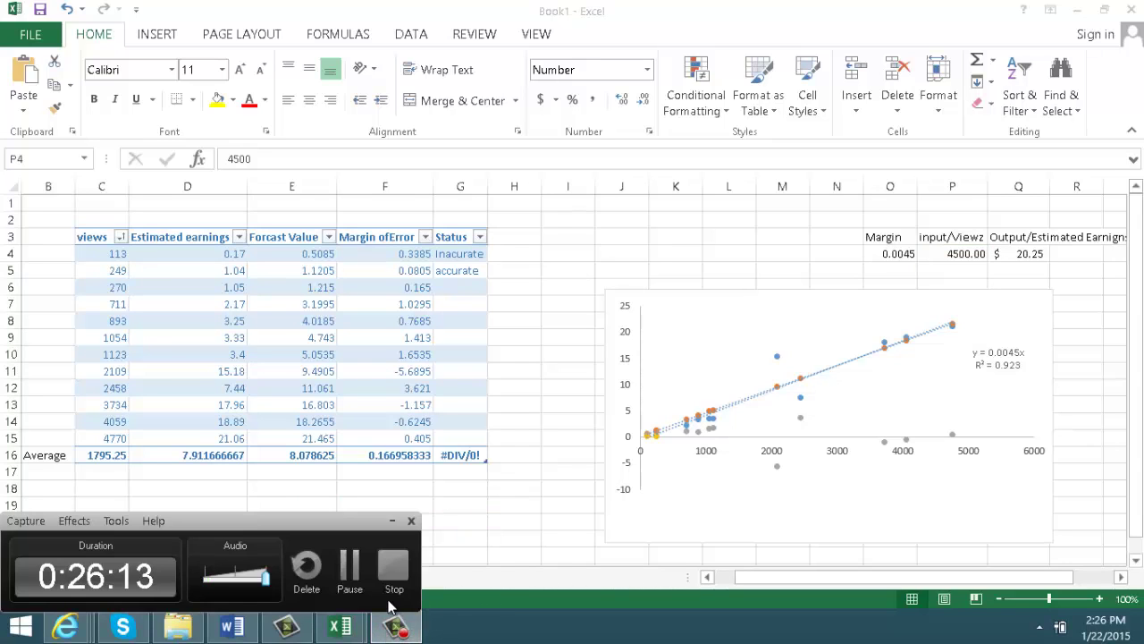